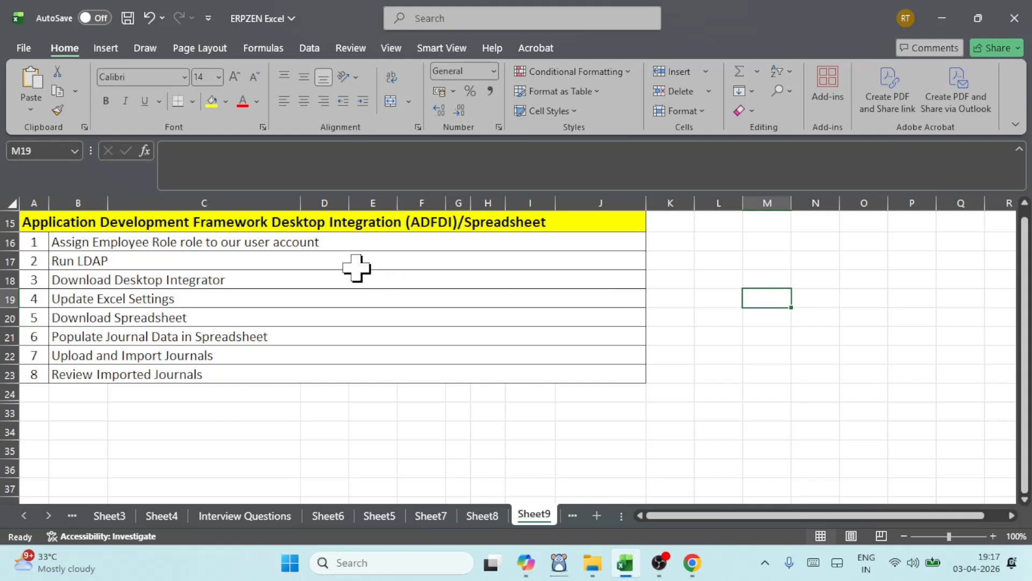
Review the eight listed ADFDI spreadsheet steps, from assigning the Employee role to reviewing the imported journals
click(230, 248)
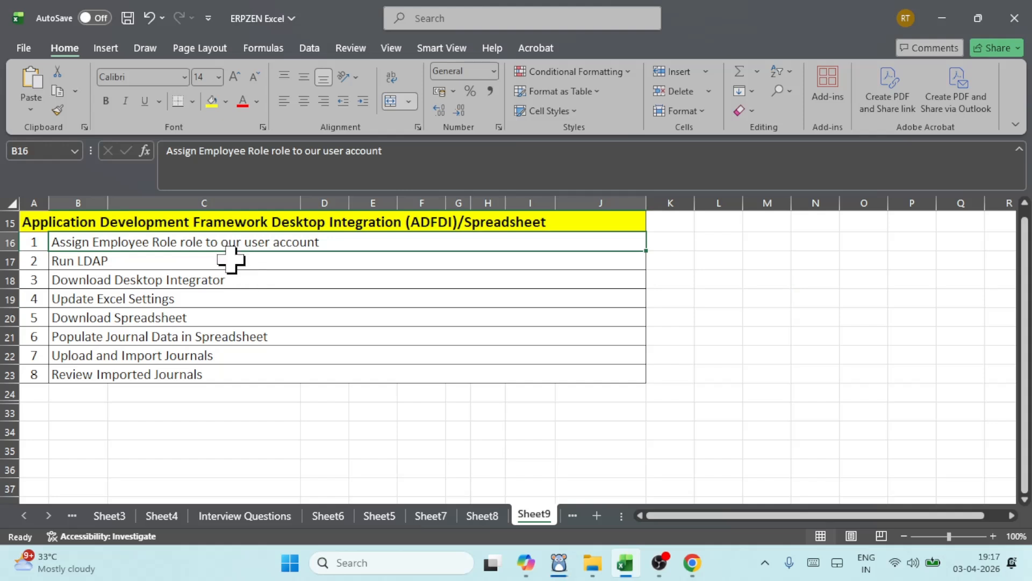
click(231, 260)
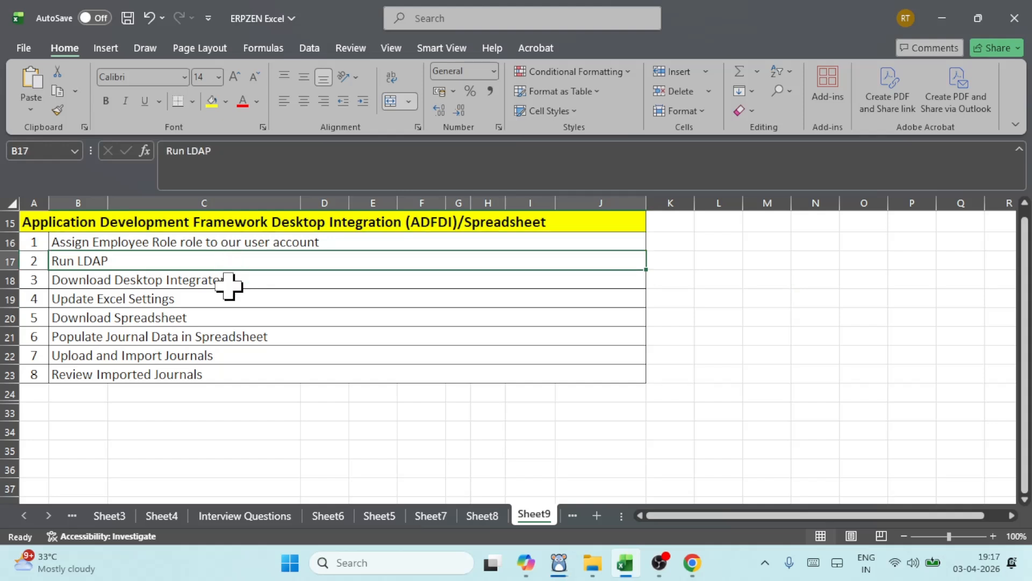
click(229, 282)
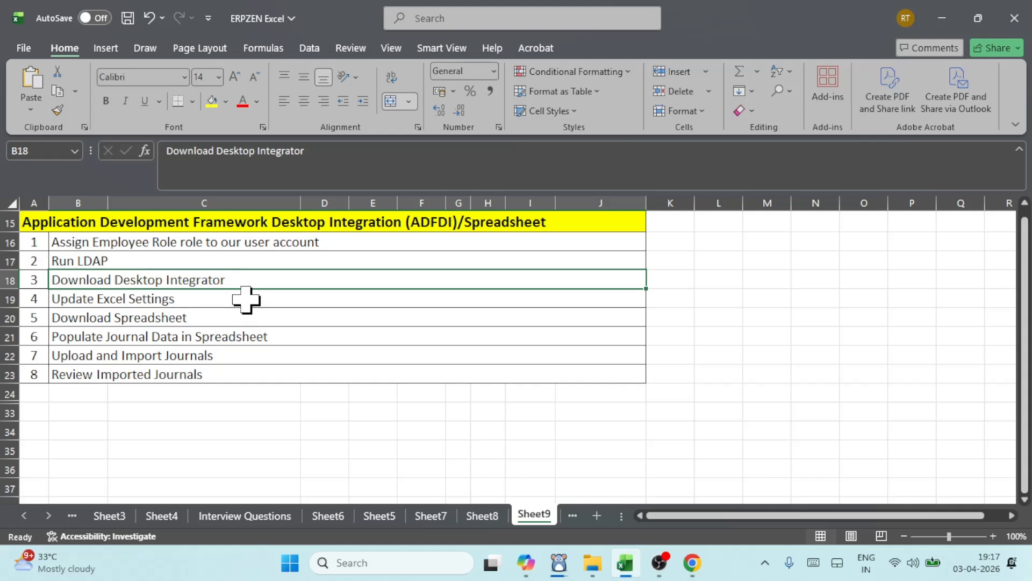
click(246, 299)
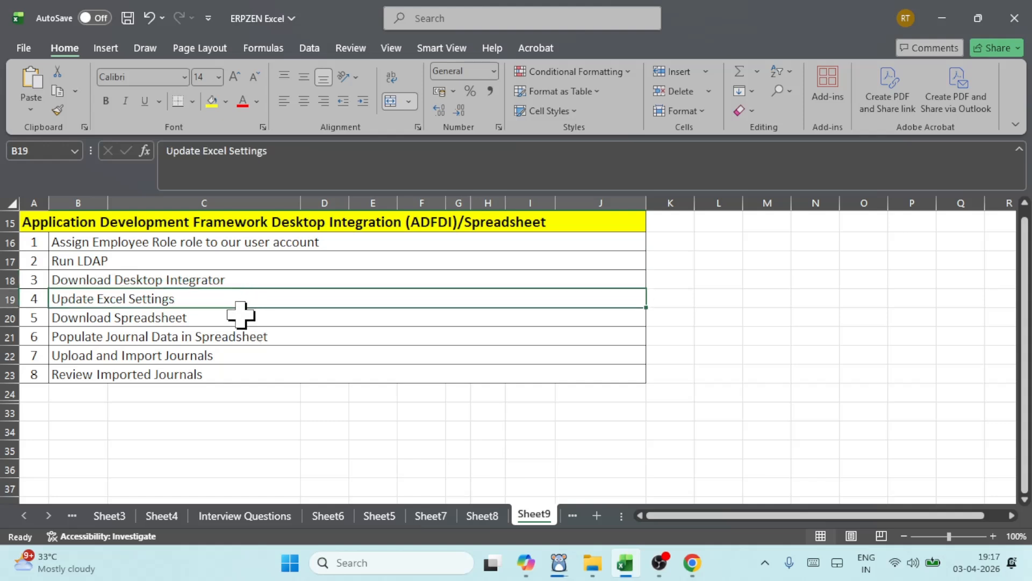
click(240, 316)
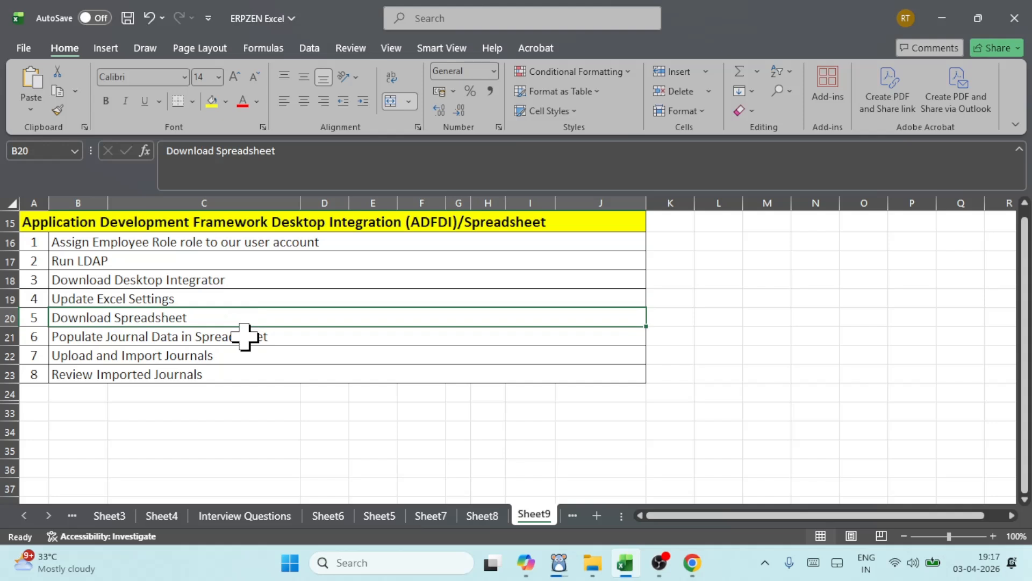
click(244, 336)
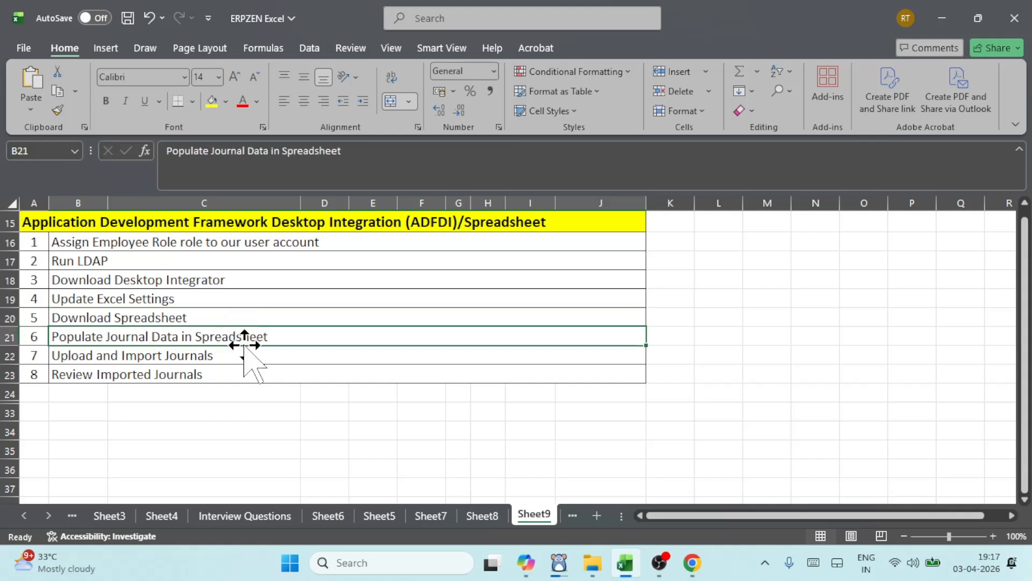
click(241, 353)
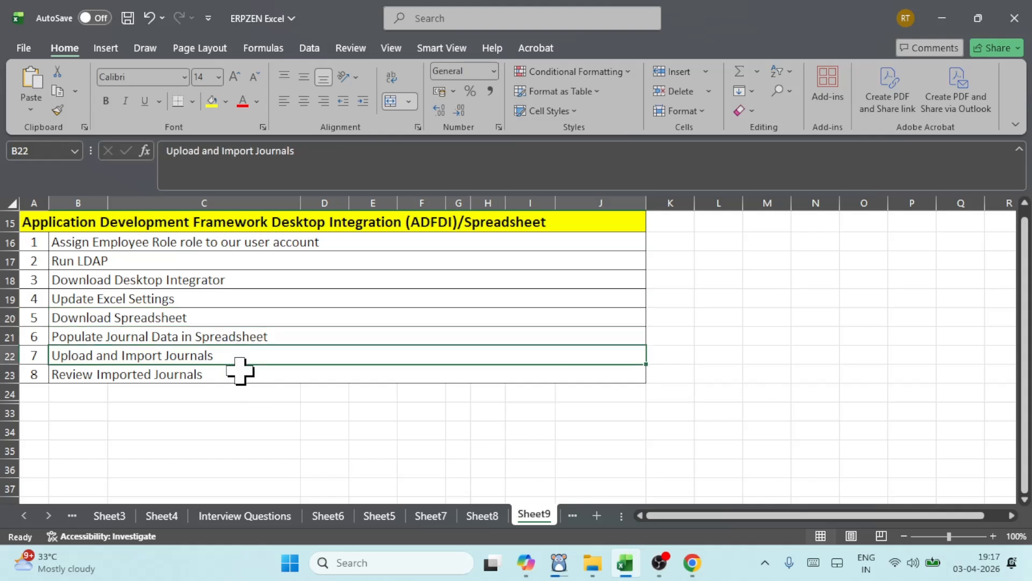
click(240, 372)
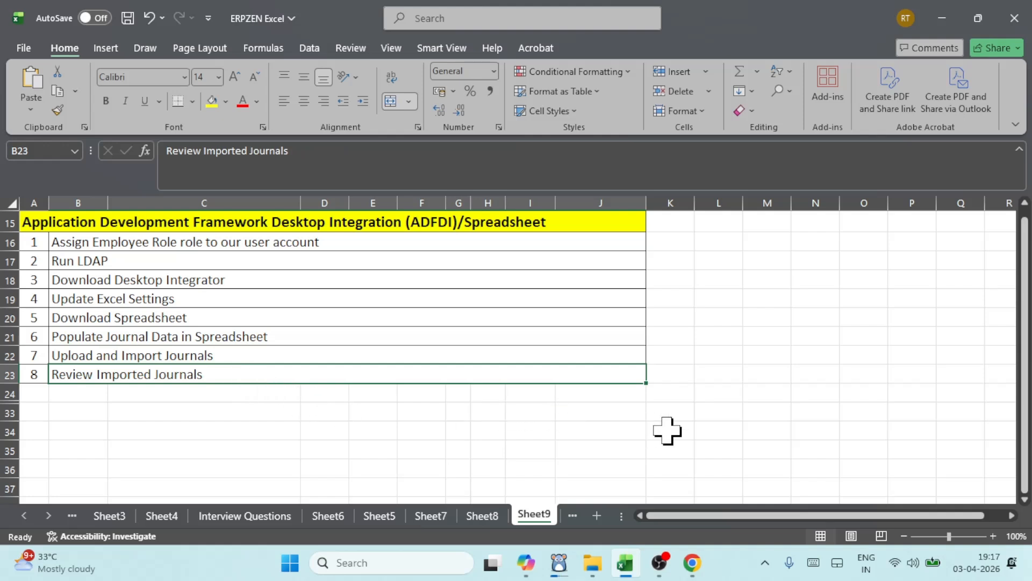
Switch to Oracle Fusion in Chrome, open the Security Console from the Tools apps, and dismiss the import process warning
click(694, 563)
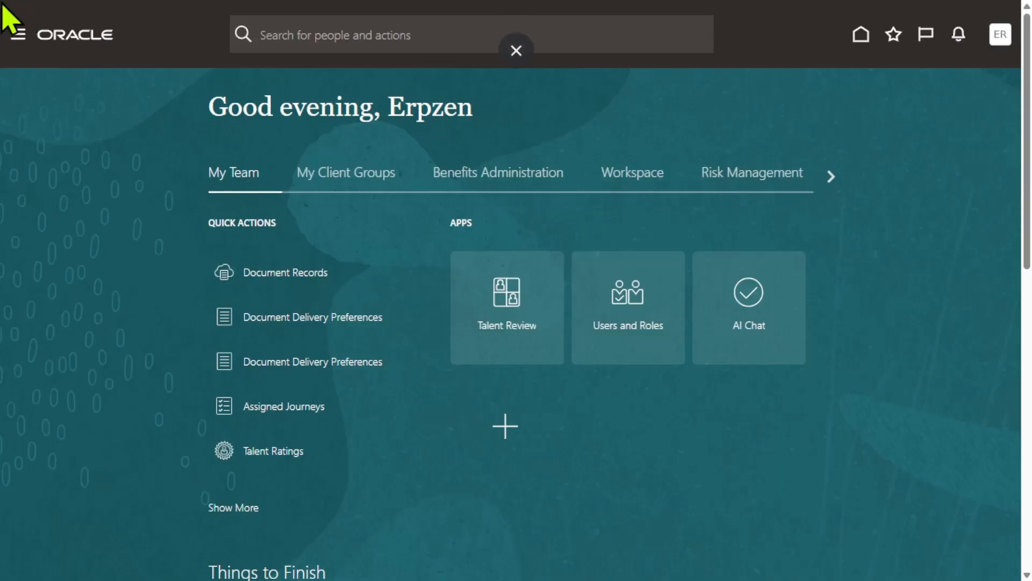
click(18, 36)
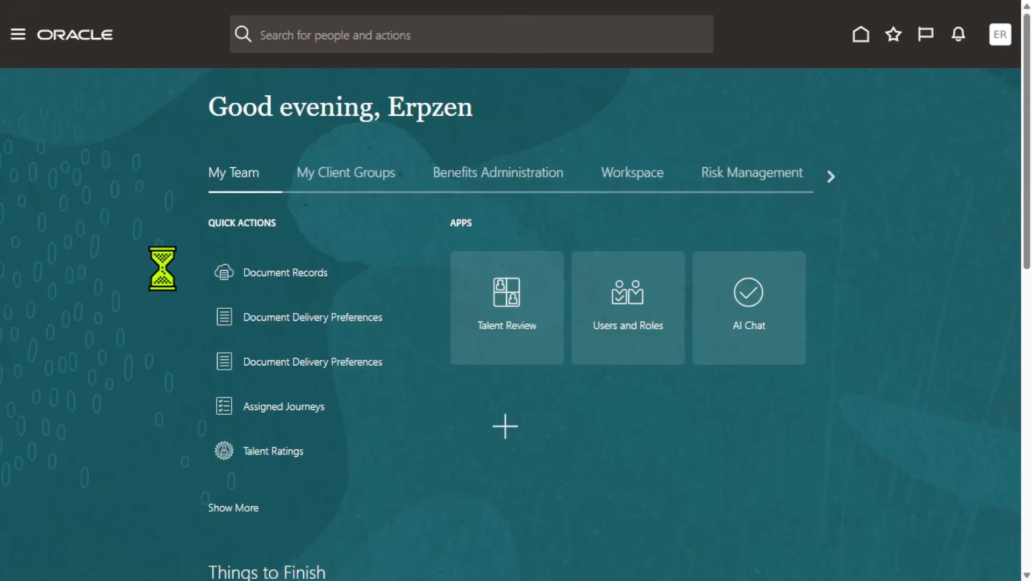
scroll(172, 285, down, 5)
scroll(185, 290, down, 5)
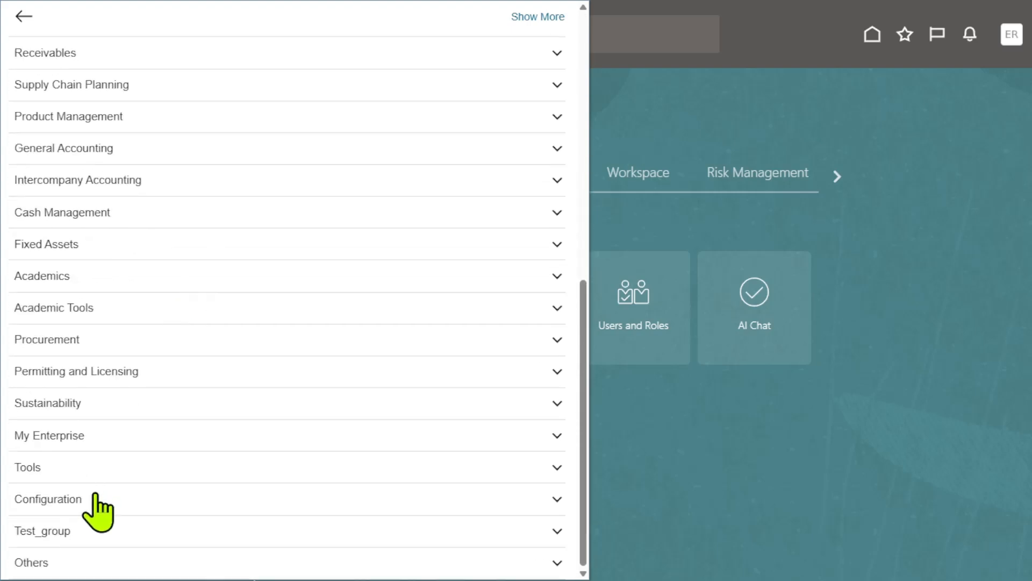
click(78, 466)
scroll(376, 291, down, 4)
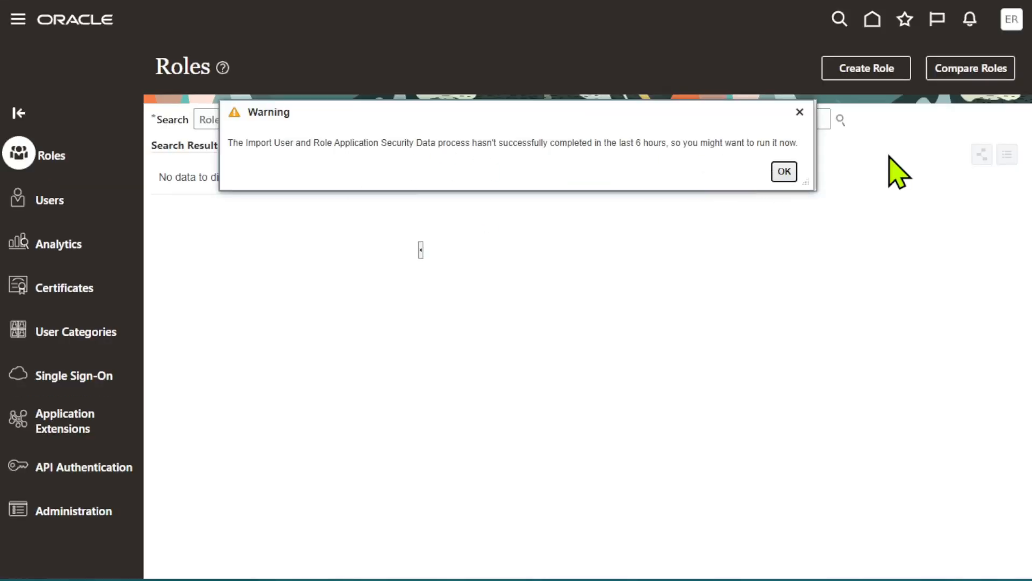
click(779, 169)
Search the user accounts for "erpzen" and open the matching account's details
click(23, 200)
click(599, 116)
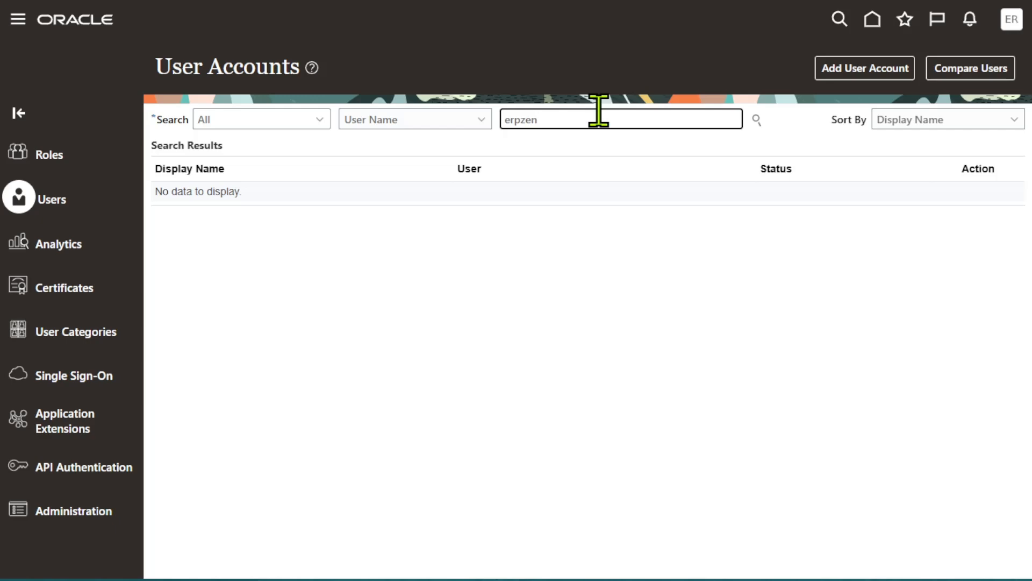
text(erpzen)
key(Return)
click(539, 206)
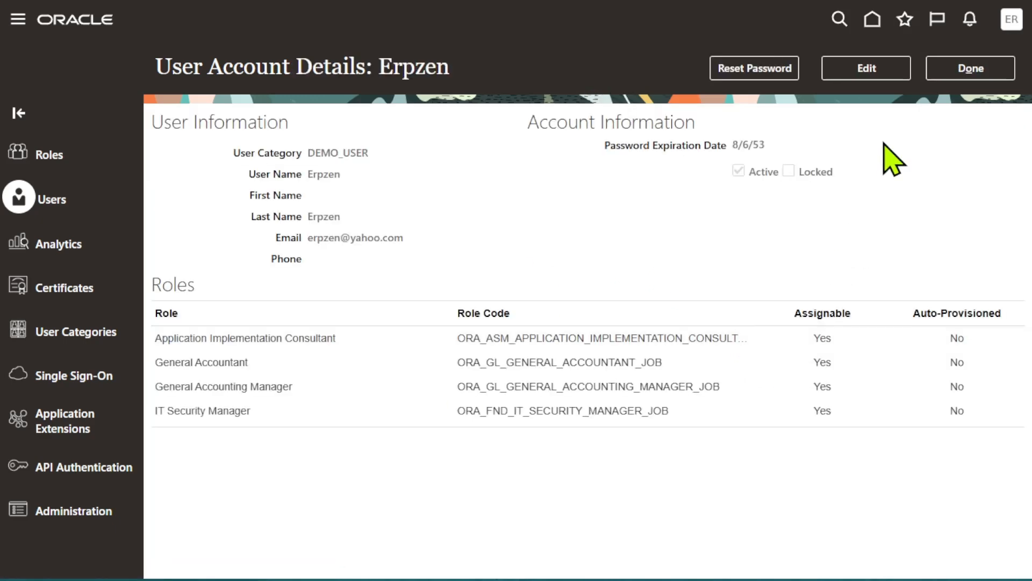
Add the Employee role (ORA_PER_EMPLOYEE_ABSTRACT) to the Erpzen user account, save it, and return to the user accounts list
click(887, 70)
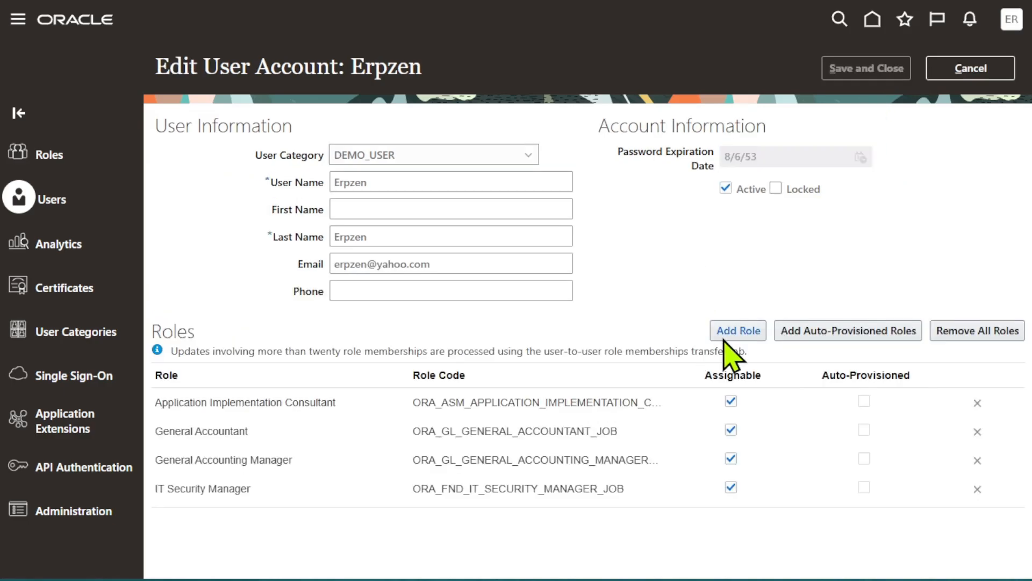
click(738, 327)
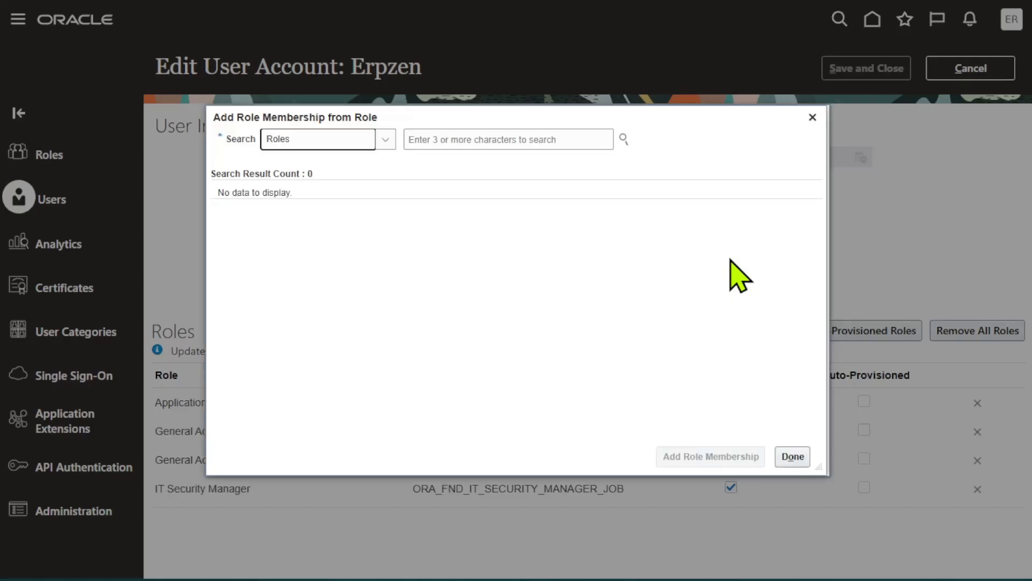
click(566, 141)
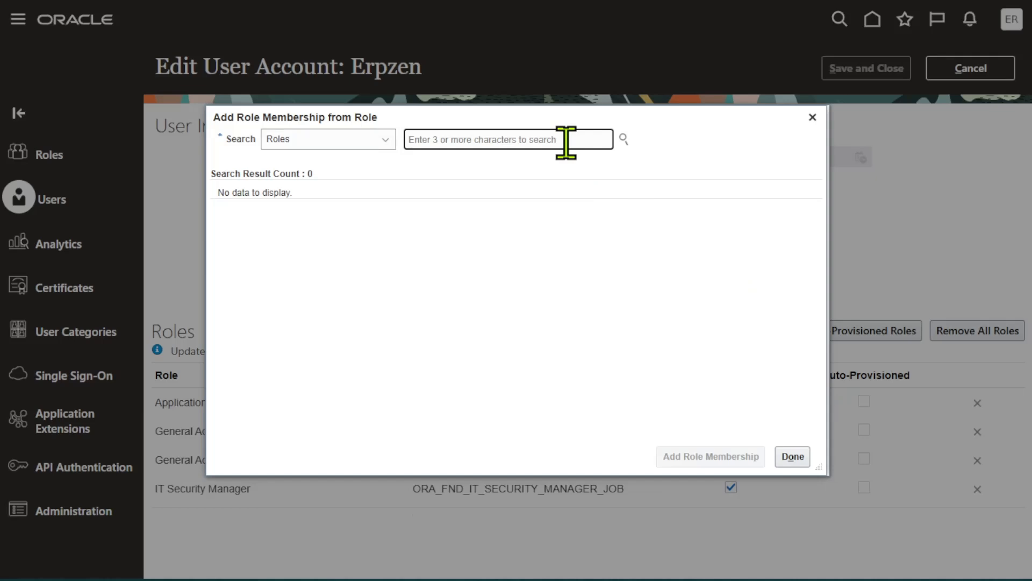
text(employ)
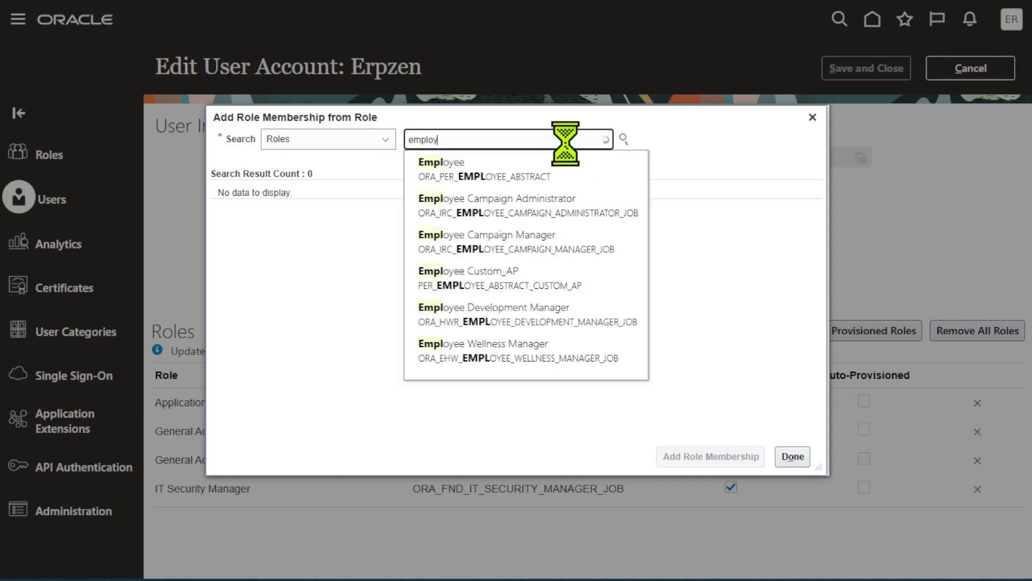
click(506, 180)
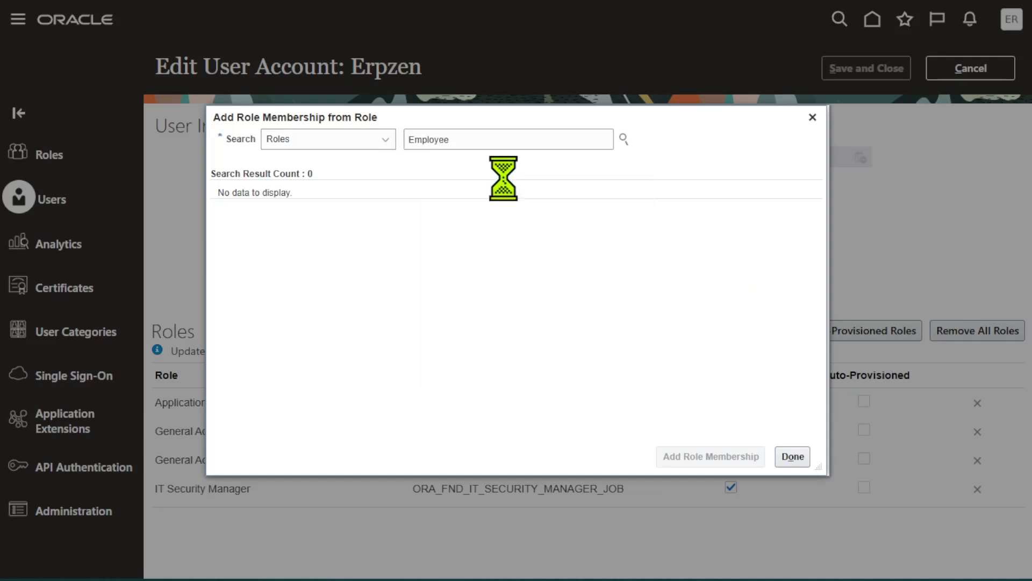
click(719, 454)
click(792, 455)
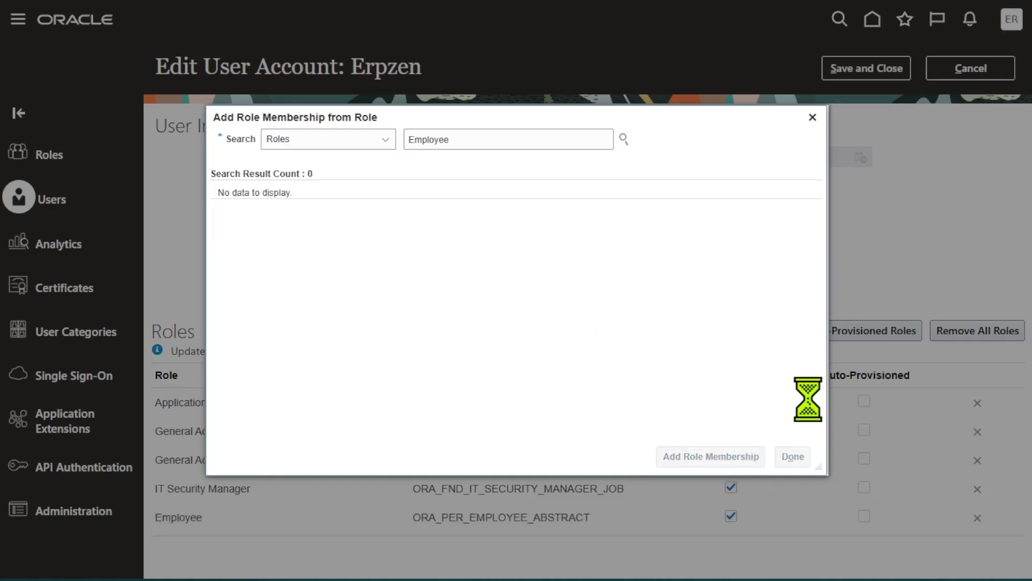
click(885, 72)
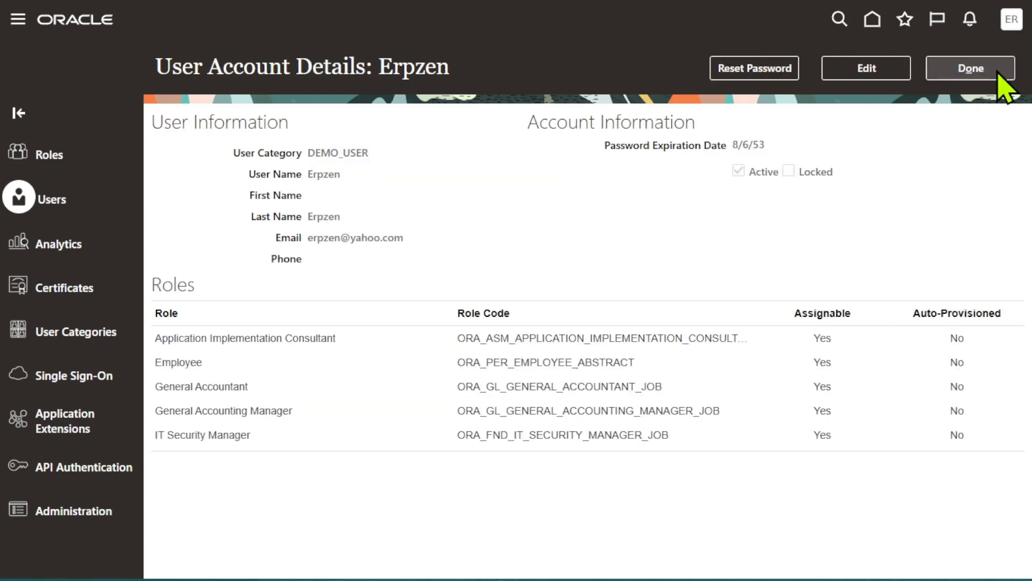
click(996, 77)
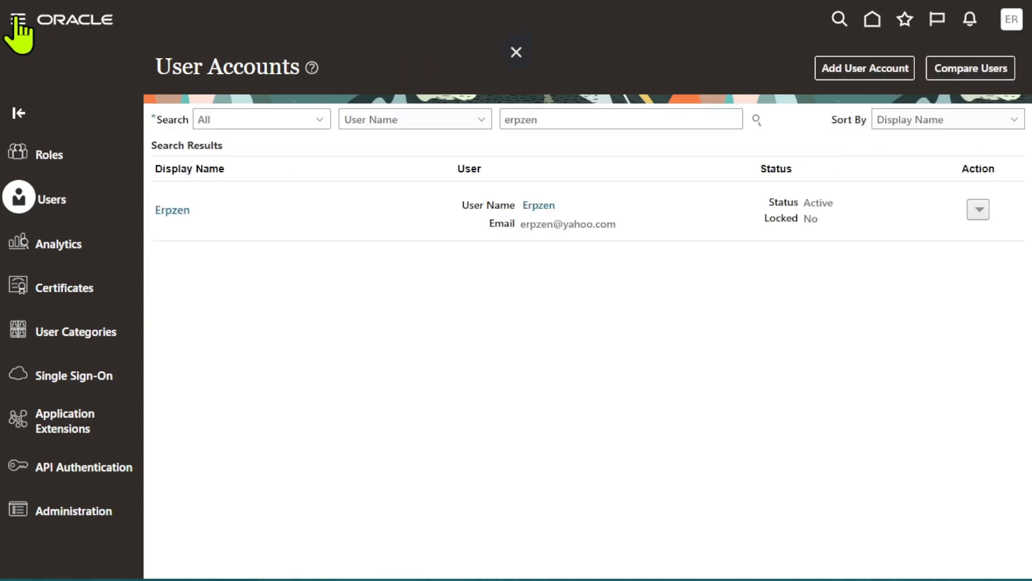
Check the Tools apps for the Download Desktop Integration Installer with the Employee role assigned
scroll(135, 339, down, 11)
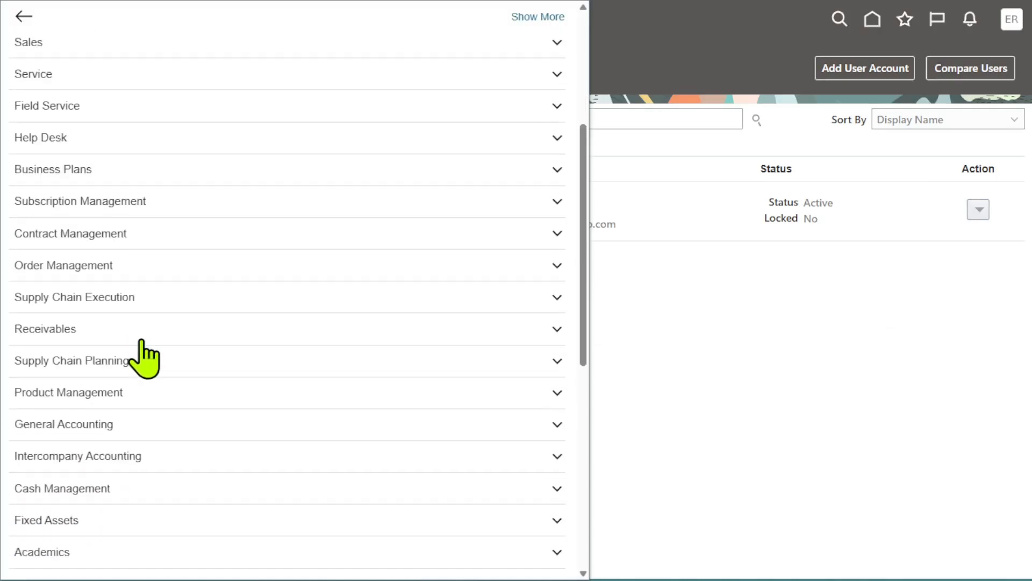
scroll(149, 379, down, 1)
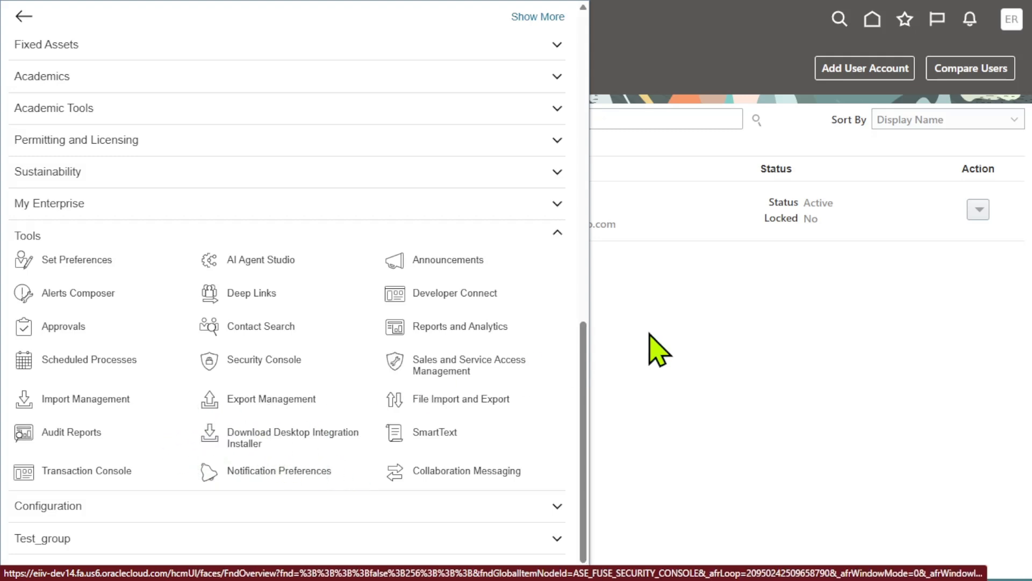
click(675, 328)
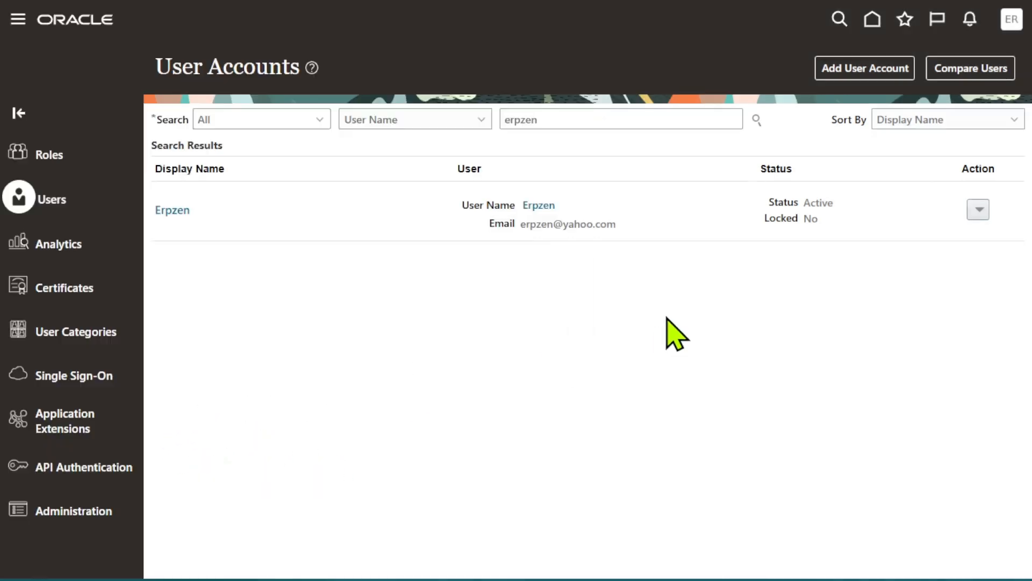
Remove the Employee role from the Erpzen user account, save the change, and close the account details
click(532, 206)
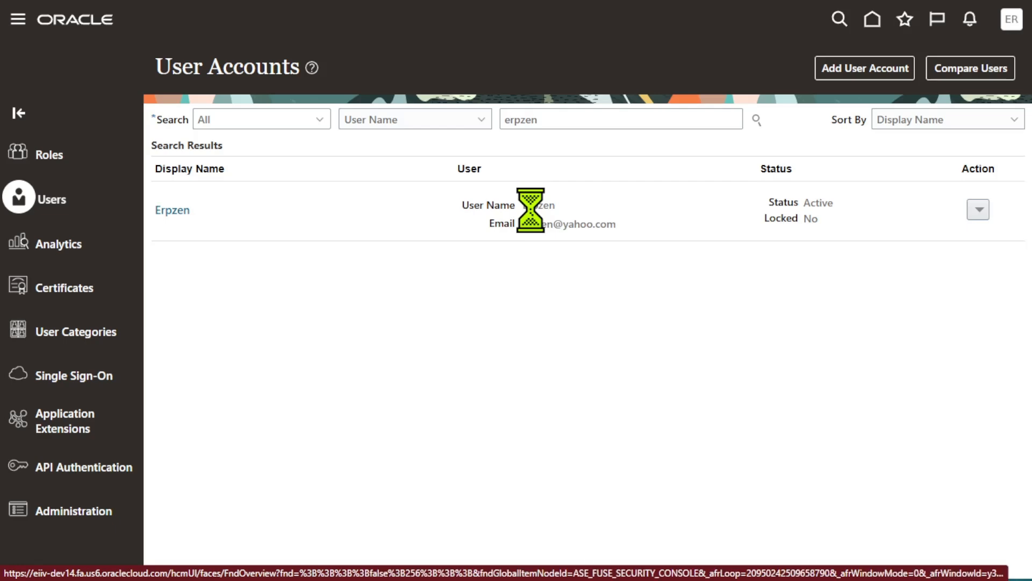
click(866, 70)
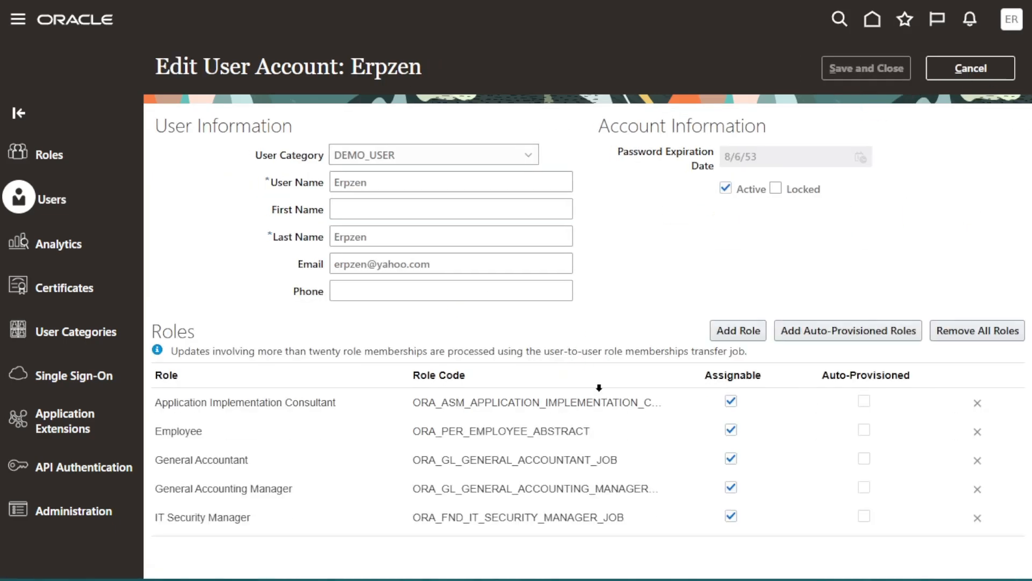
click(978, 432)
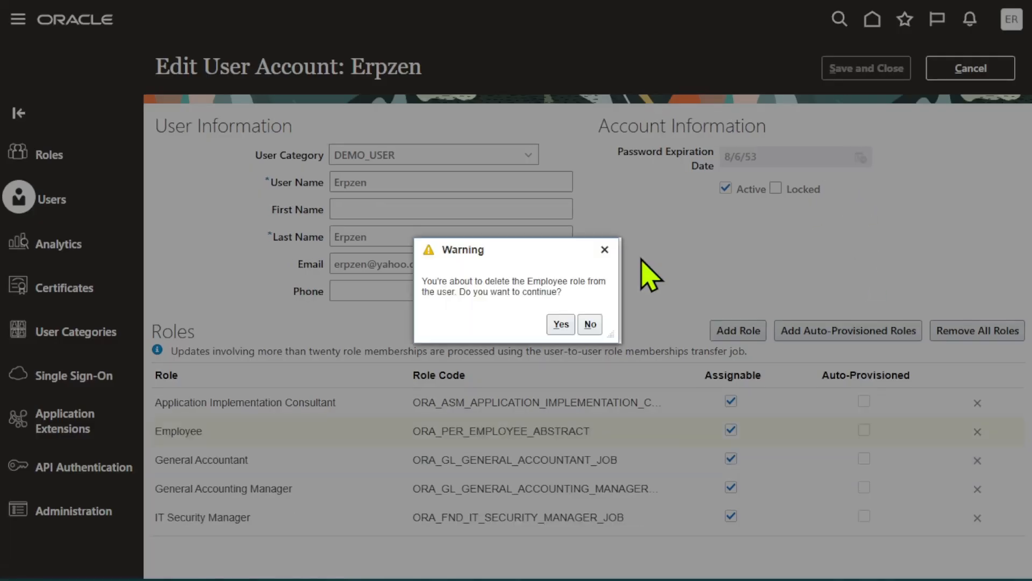
click(562, 324)
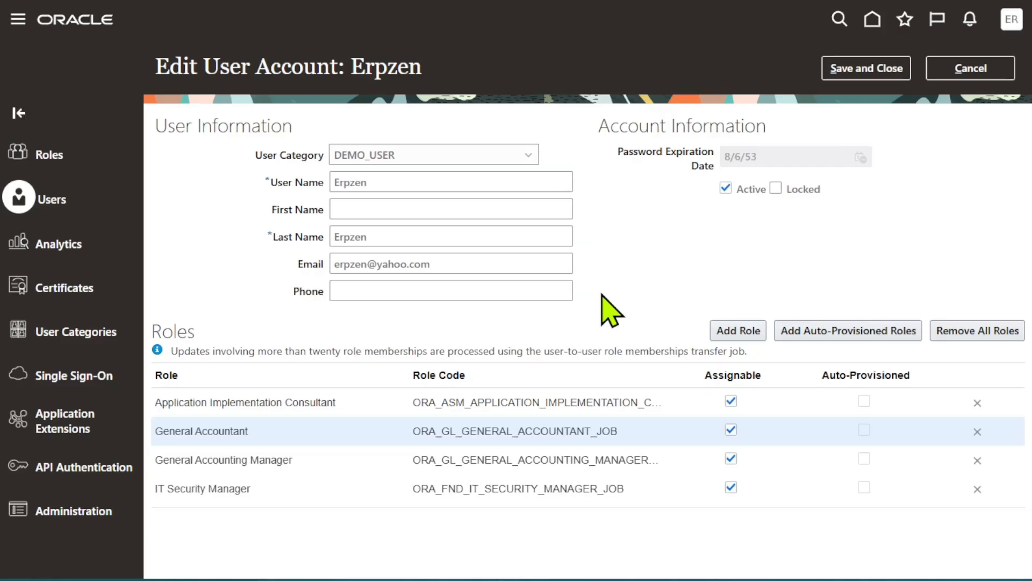
click(882, 68)
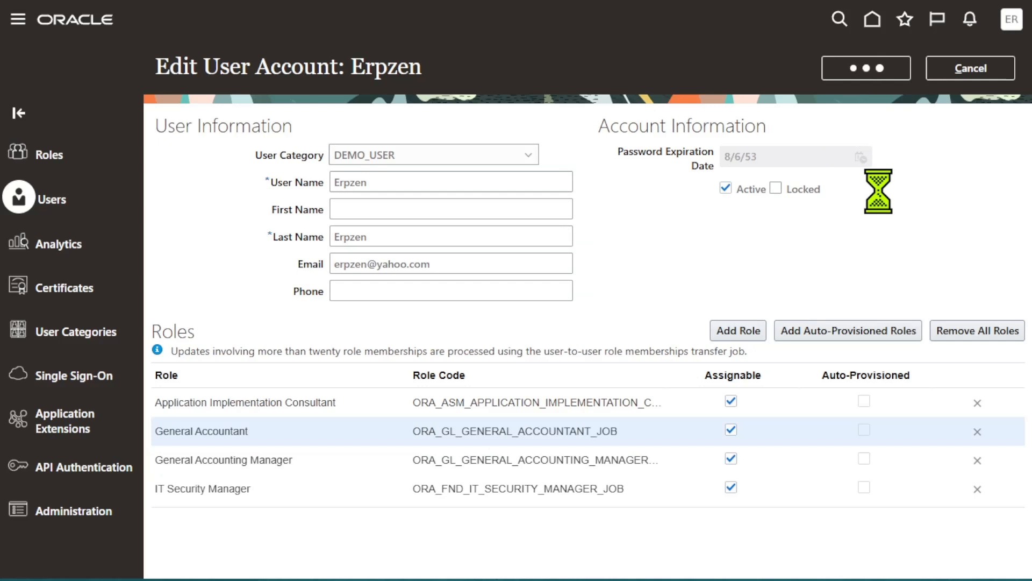
click(991, 74)
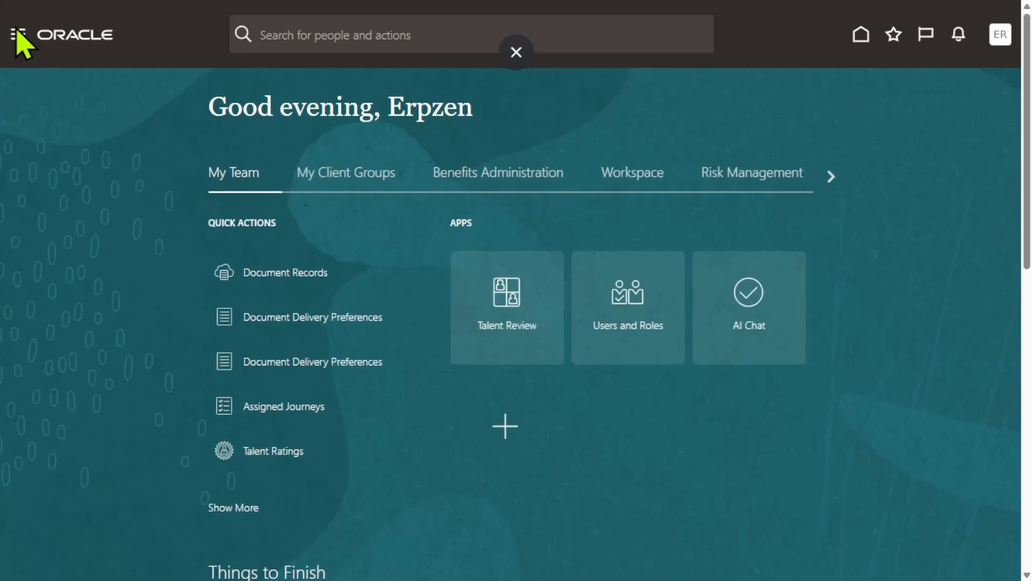
Check whether the Tools apps still offer the Download Desktop Integration Installer without the Employee role
click(19, 36)
scroll(158, 280, down, 14)
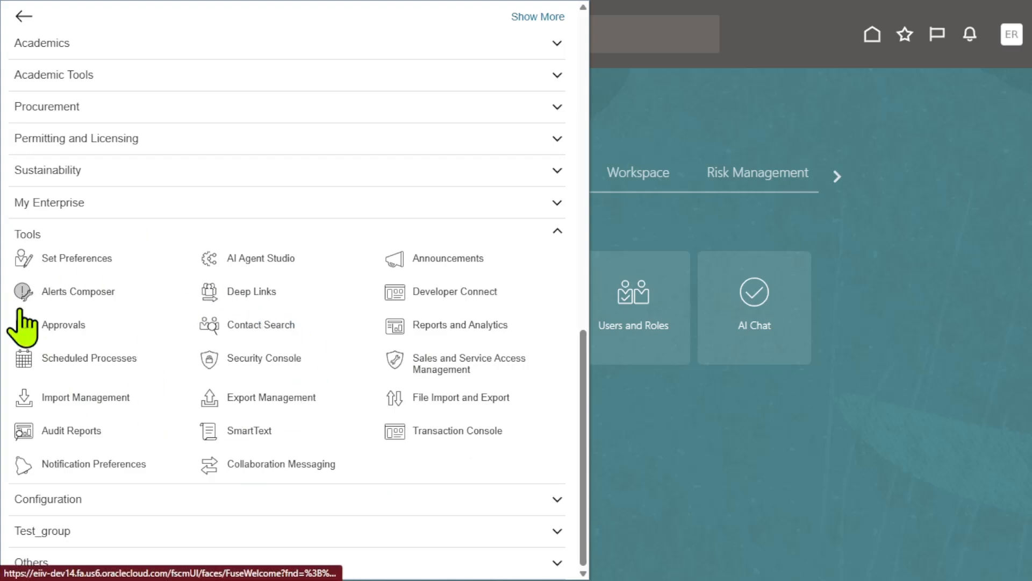
click(684, 160)
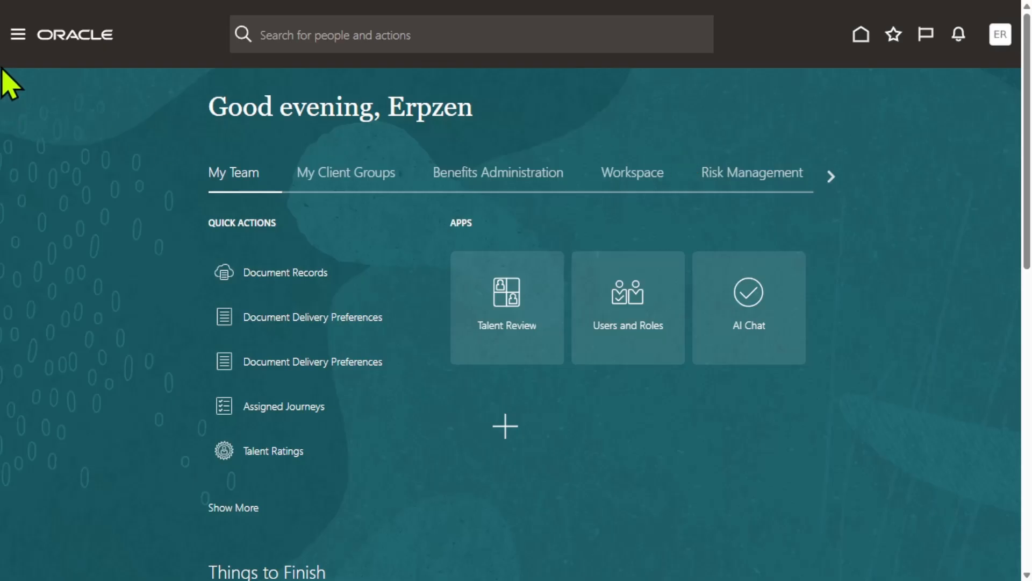
Find the erpzen user account in the Security Console and open its details
click(17, 35)
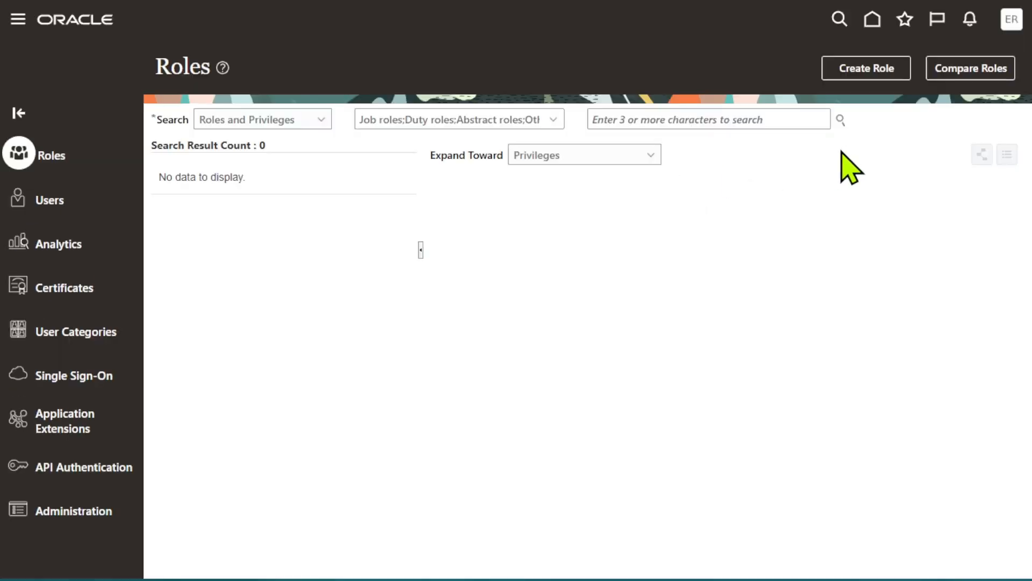
click(18, 205)
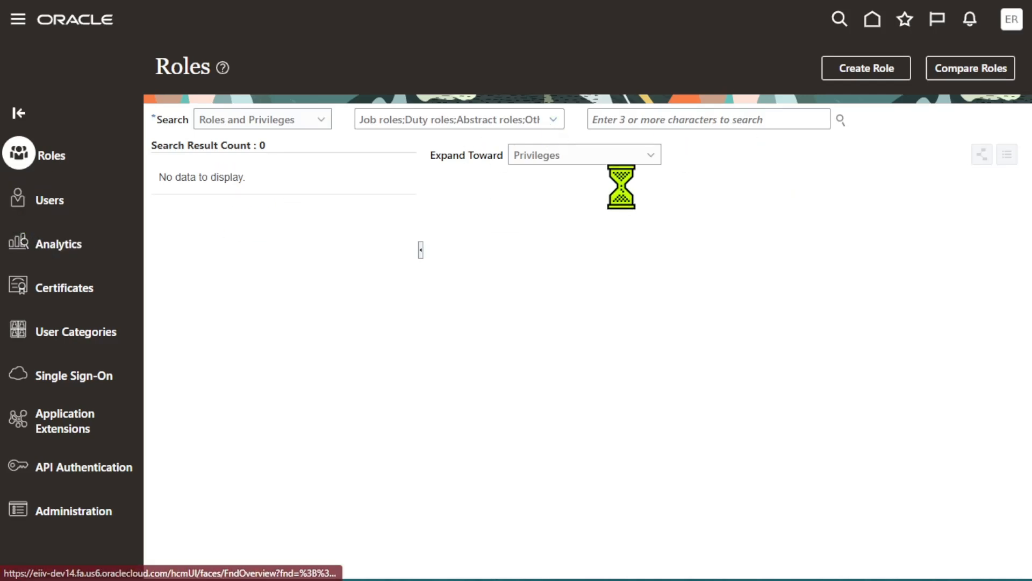
click(553, 123)
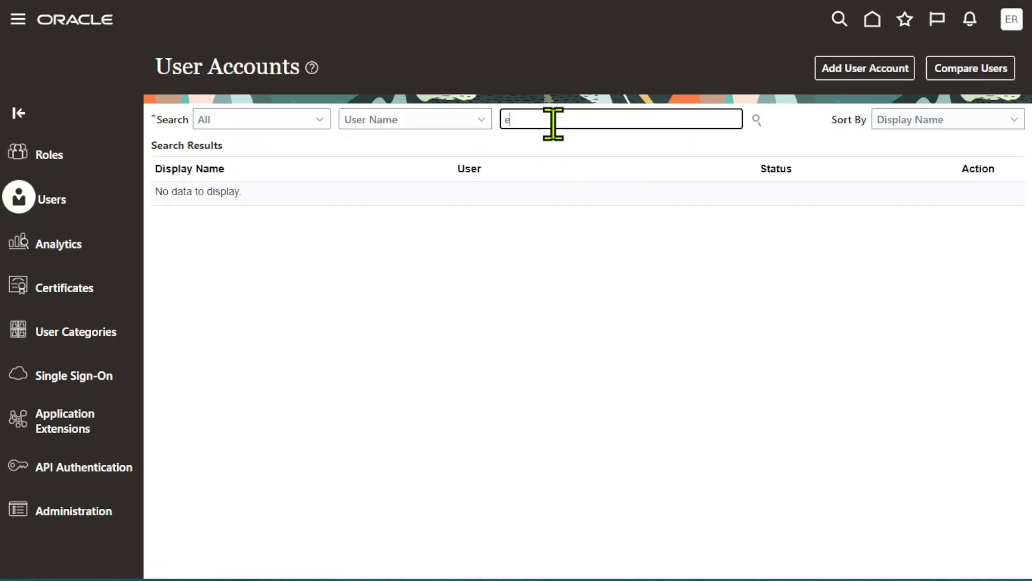
text(erpzen)
click(756, 120)
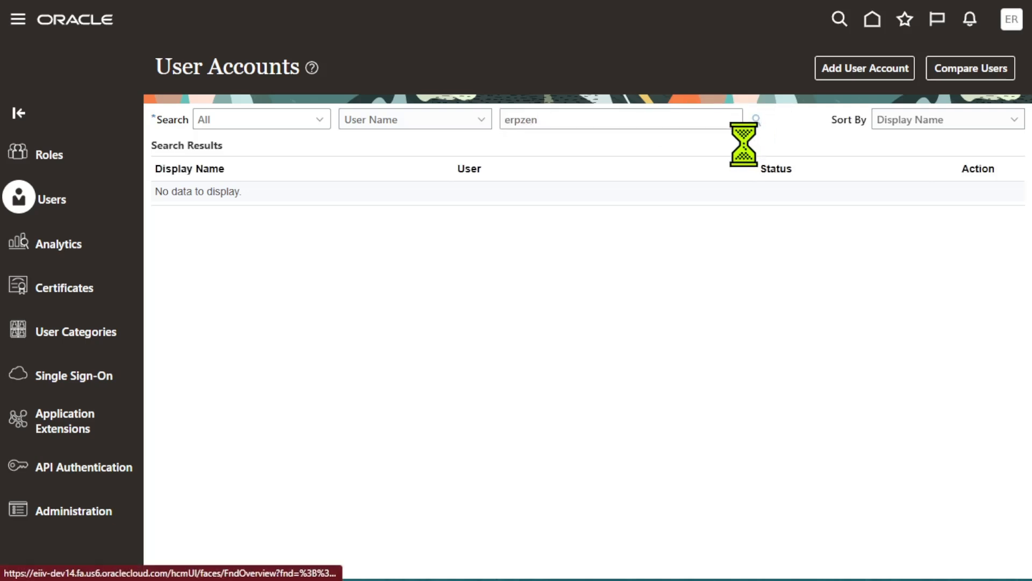
click(532, 206)
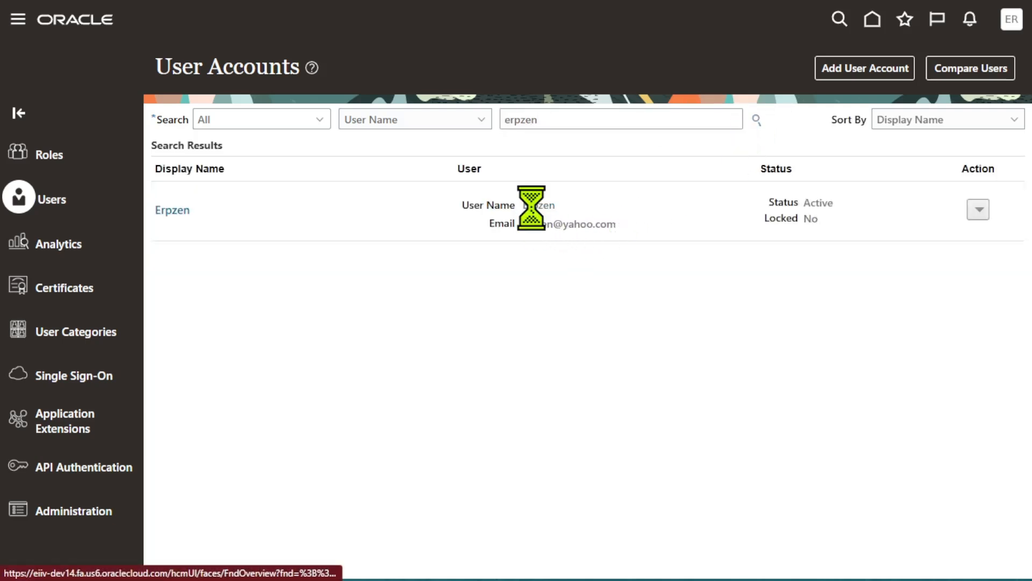
Add the Employee role (ORA_PER_EMPLOYEE_ABSTRACT) back to the Erpzen account, save it, and return to the user accounts list
click(875, 75)
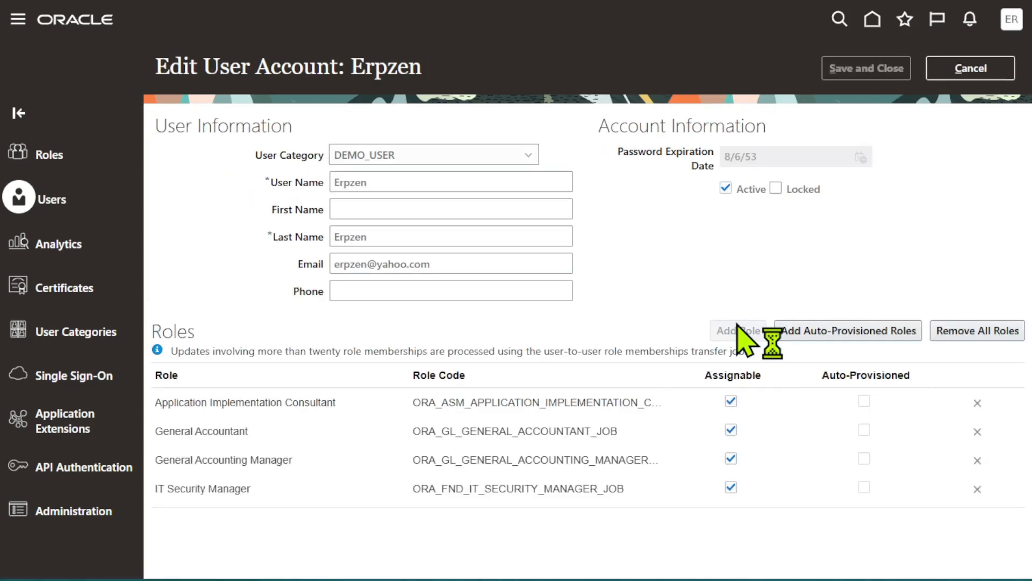
click(738, 330)
click(522, 139)
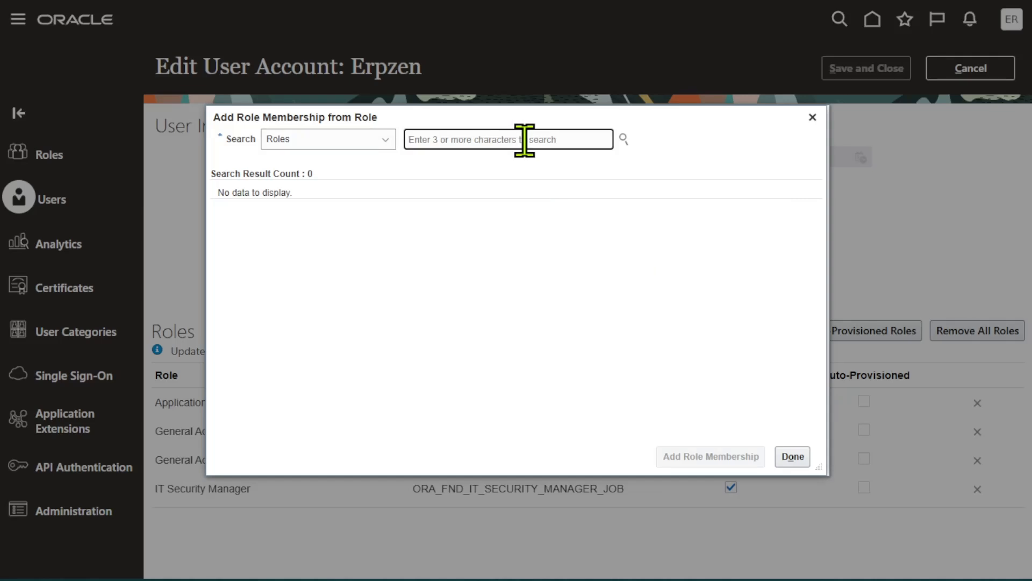
text(Employ)
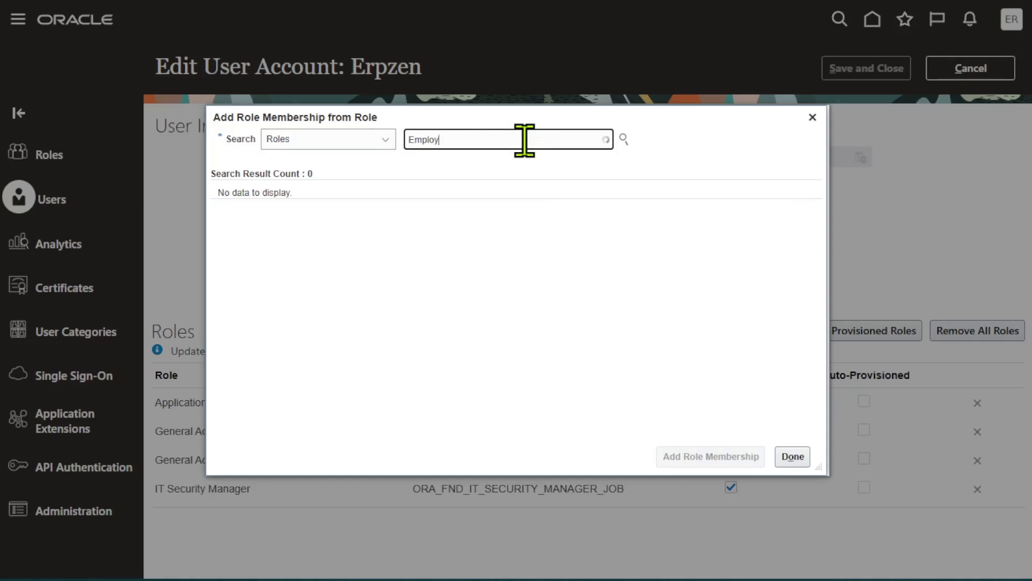
text(e)
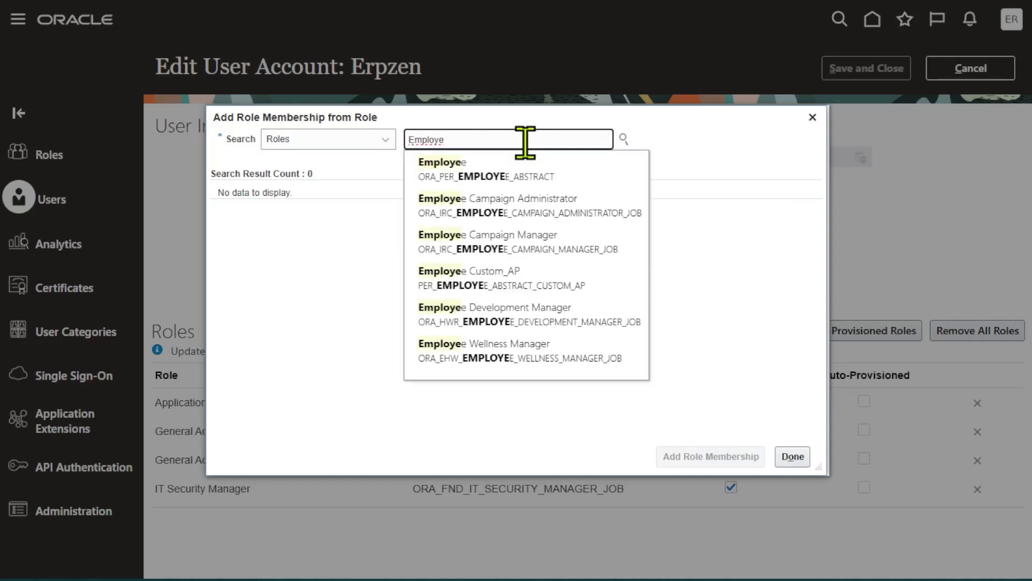
click(521, 168)
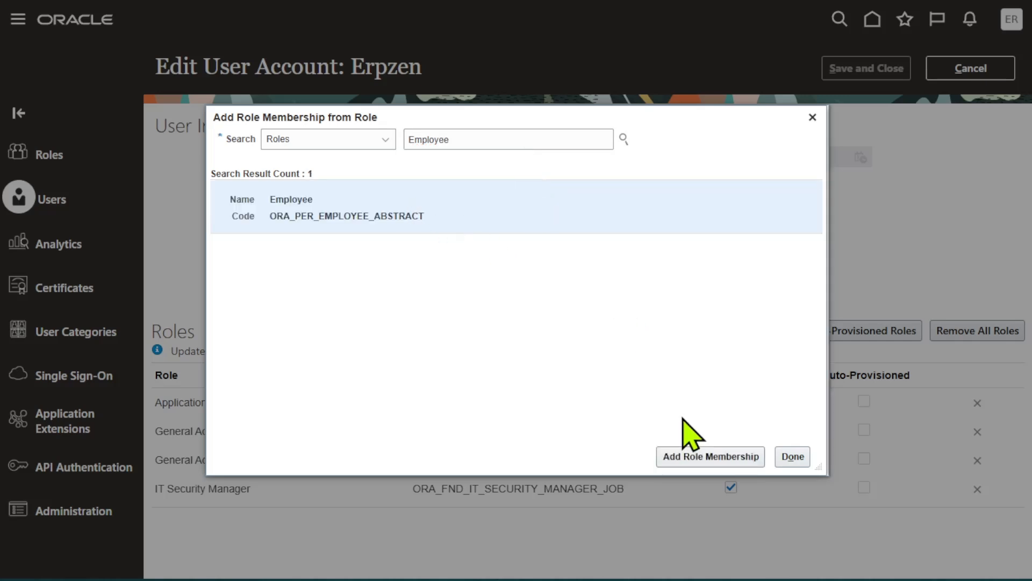
click(705, 461)
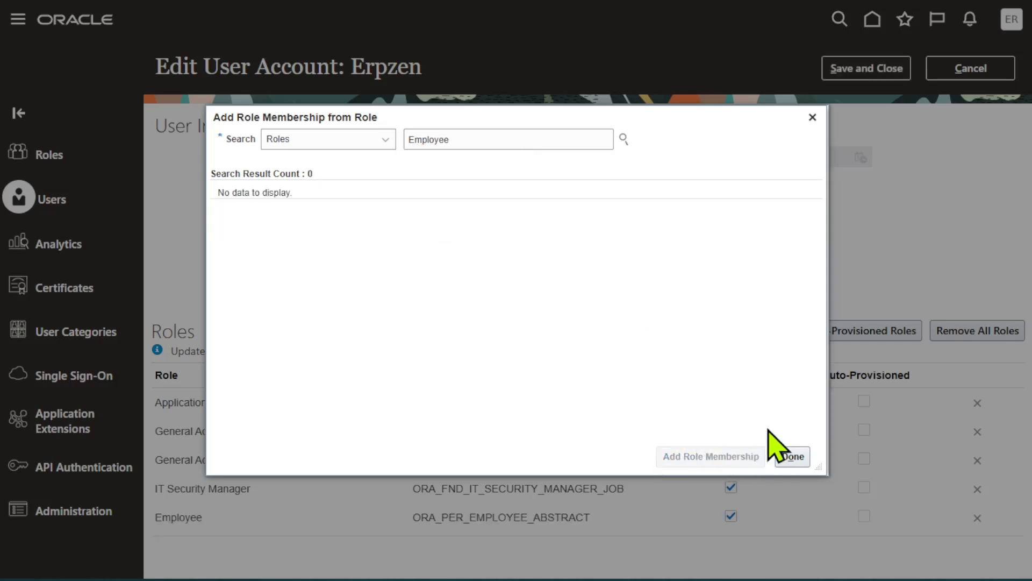
click(789, 457)
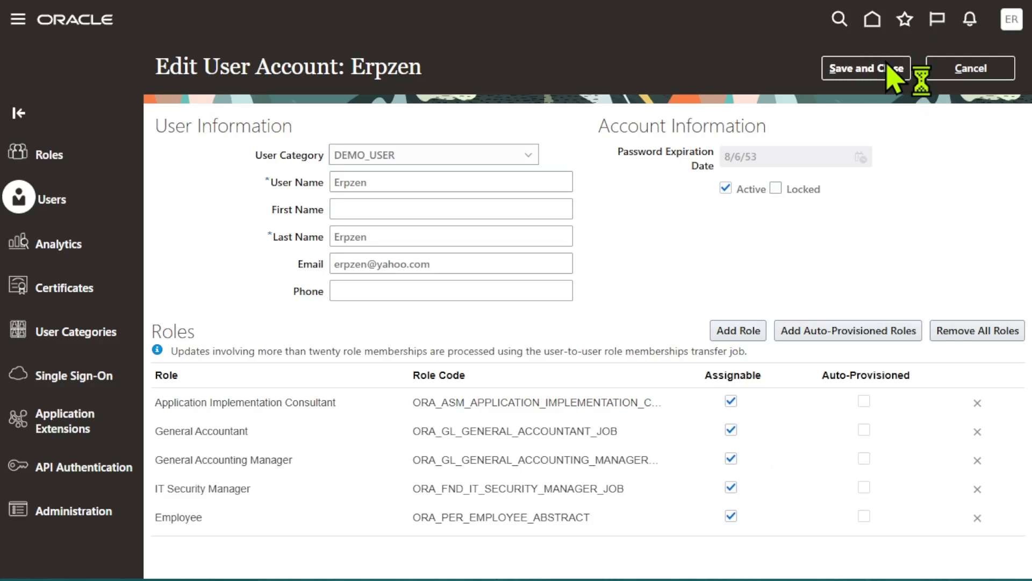
click(886, 79)
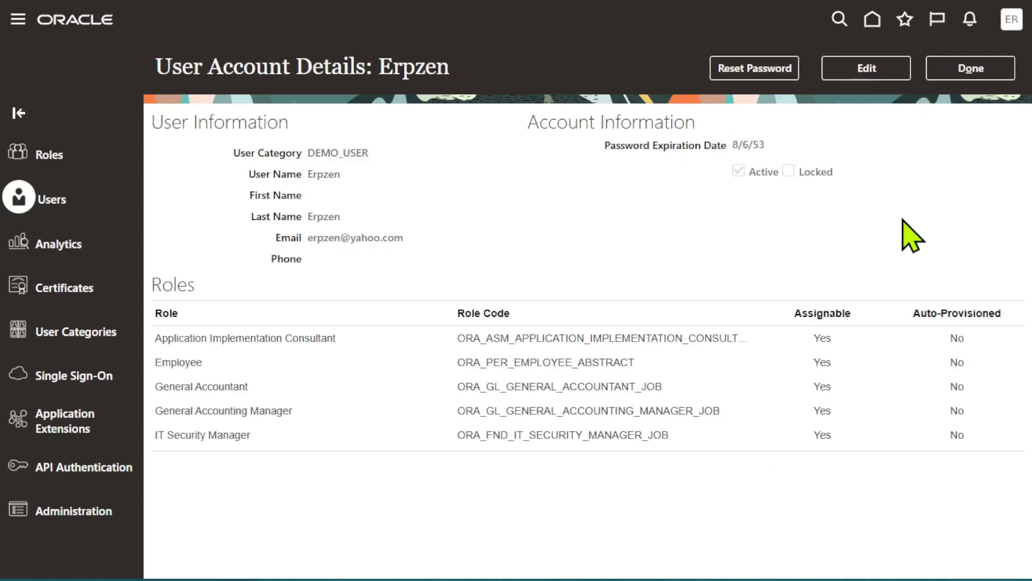
click(983, 69)
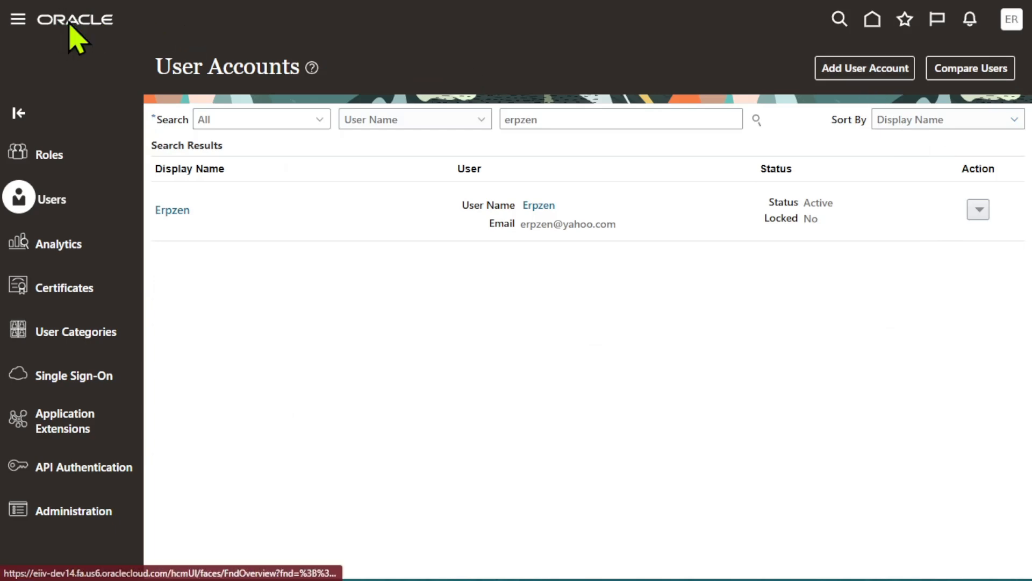
Check the Tools apps for the Download Desktop Integration Installer with the Employee role reassigned, then close the navigator
click(18, 22)
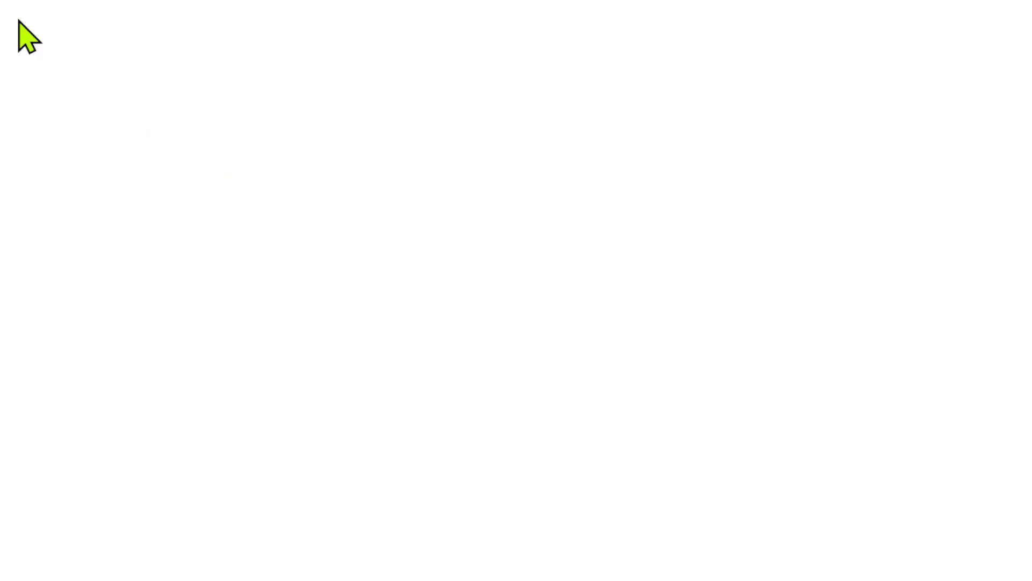
click(18, 32)
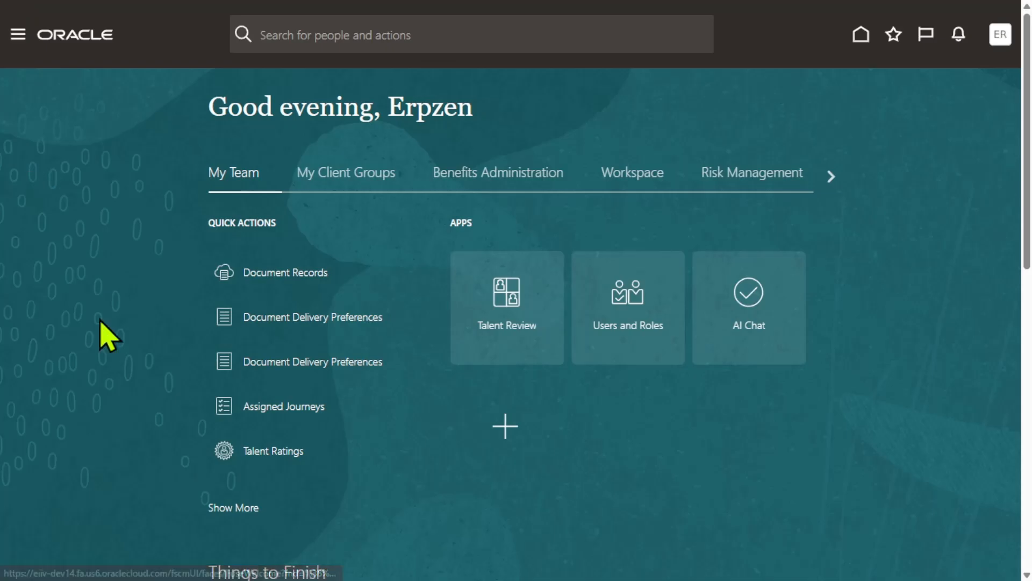
scroll(119, 329, down, 12)
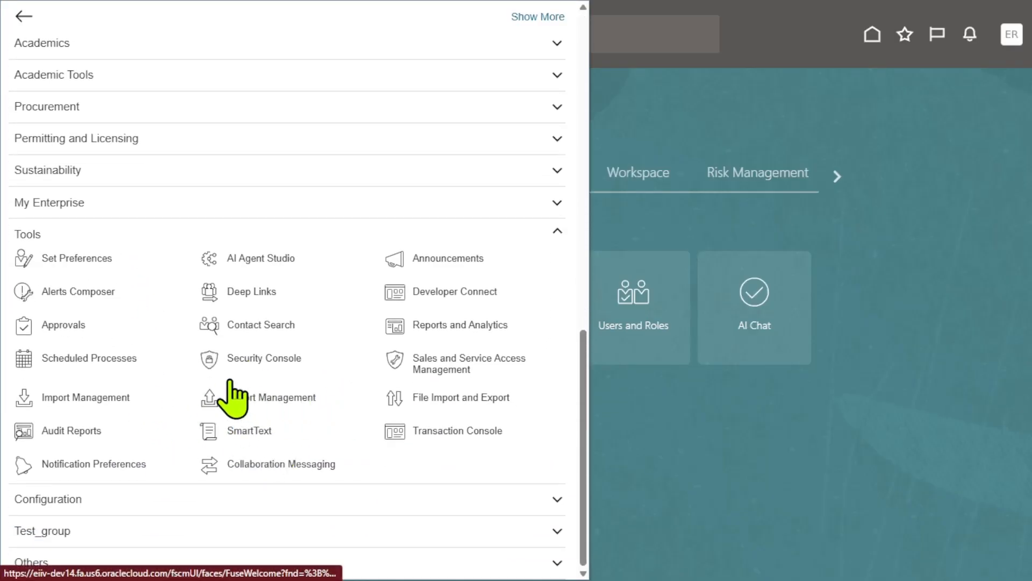
click(910, 247)
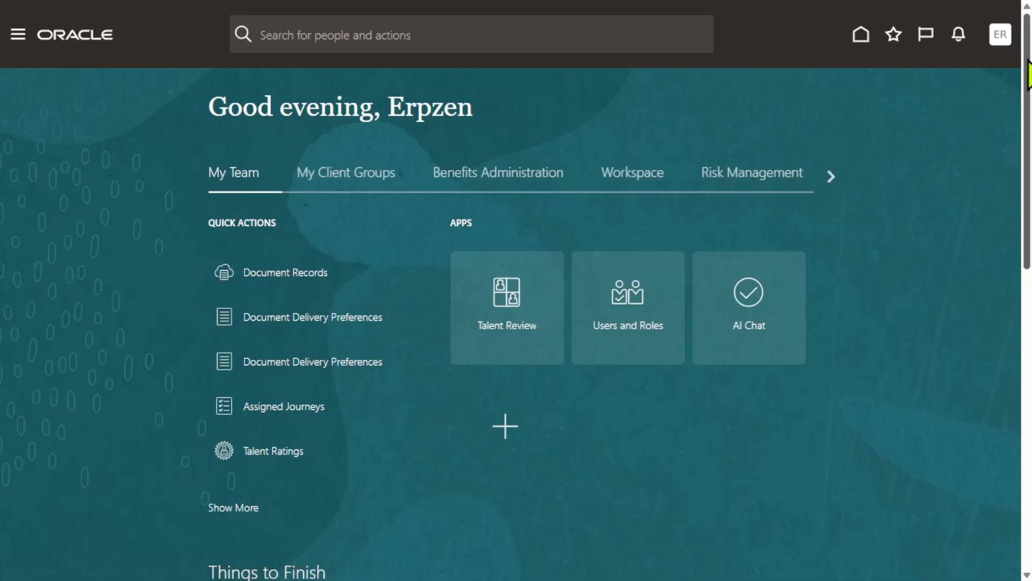
Sign out of Oracle Applications Cloud, confirm the logout, and sign back in to start a new session
click(1000, 37)
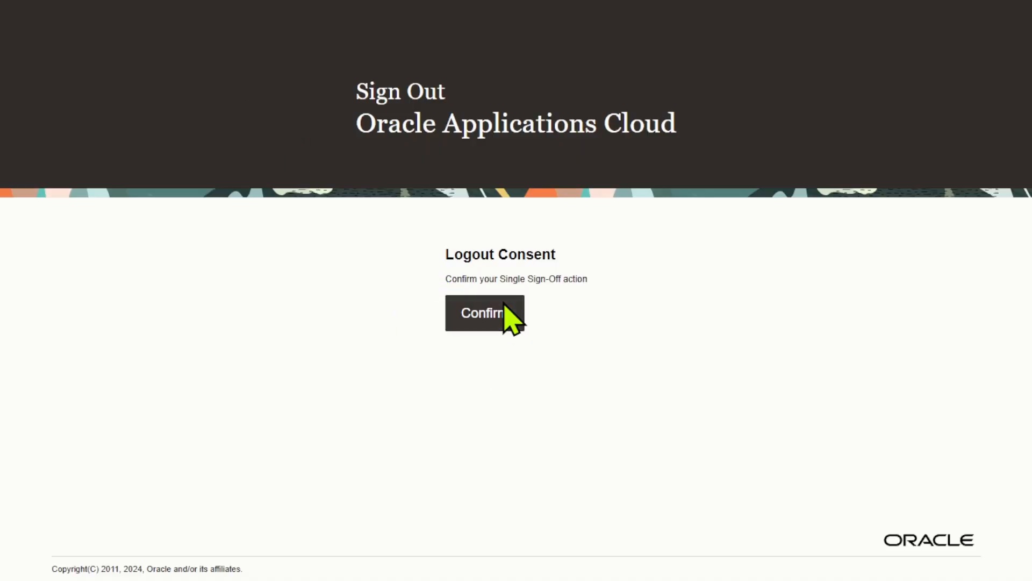
click(508, 317)
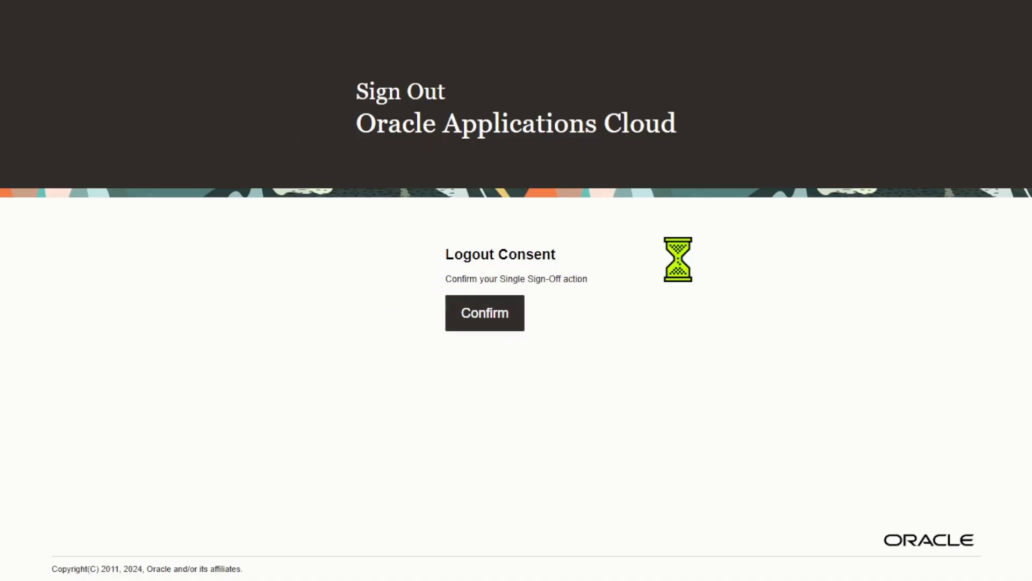
click(444, 398)
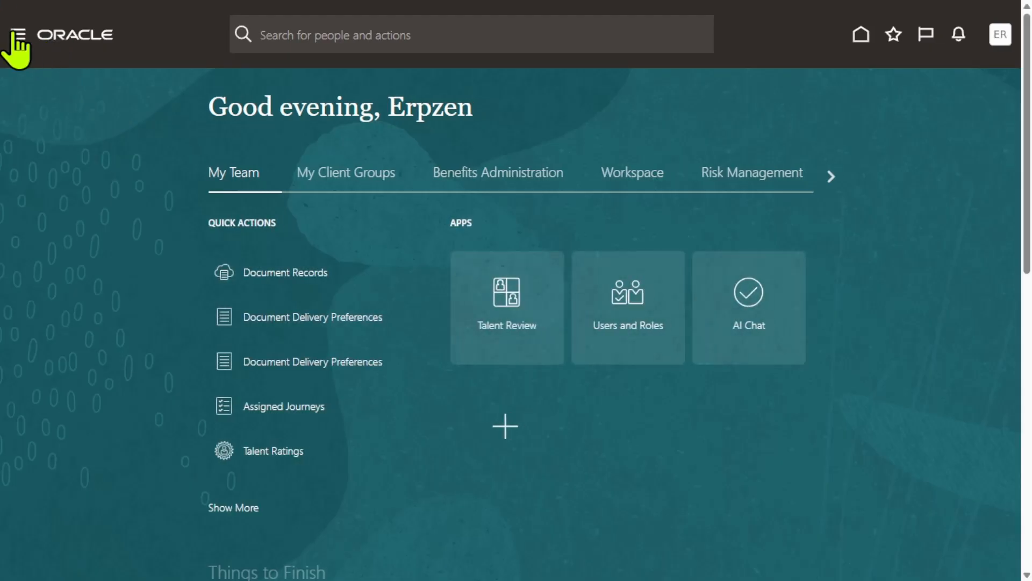
Recheck the Tools apps for the Download Desktop Integration Installer in the new session
click(18, 35)
scroll(111, 313, down, 10)
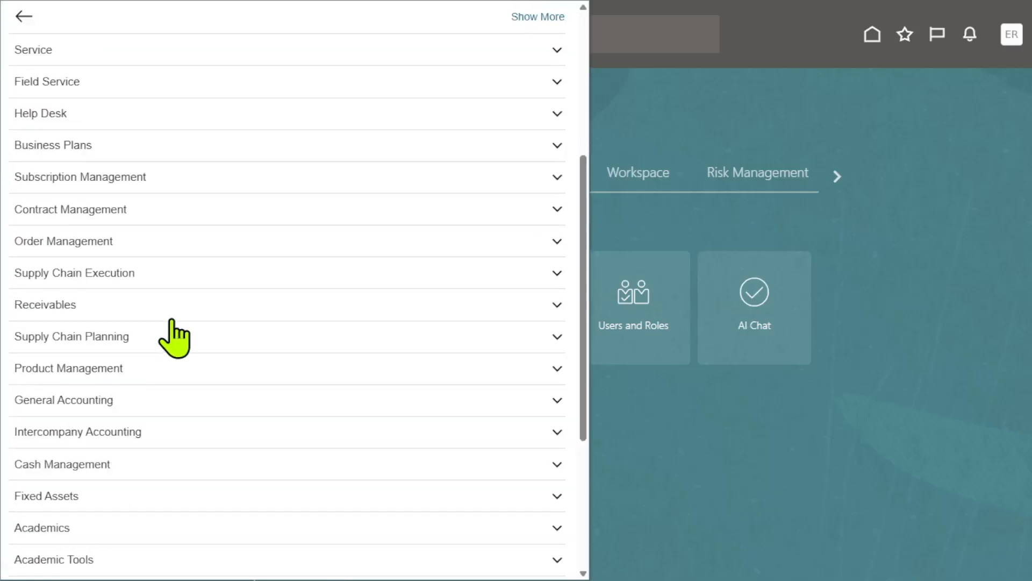
click(85, 468)
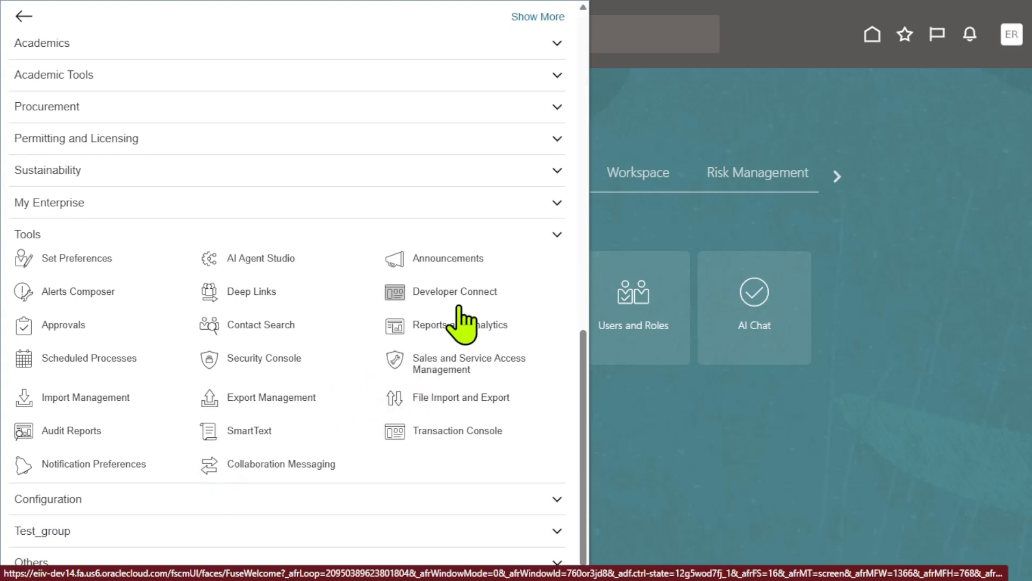
Open the Security Console, dismiss the warning, search the user accounts for erpzen, and open that account
click(214, 359)
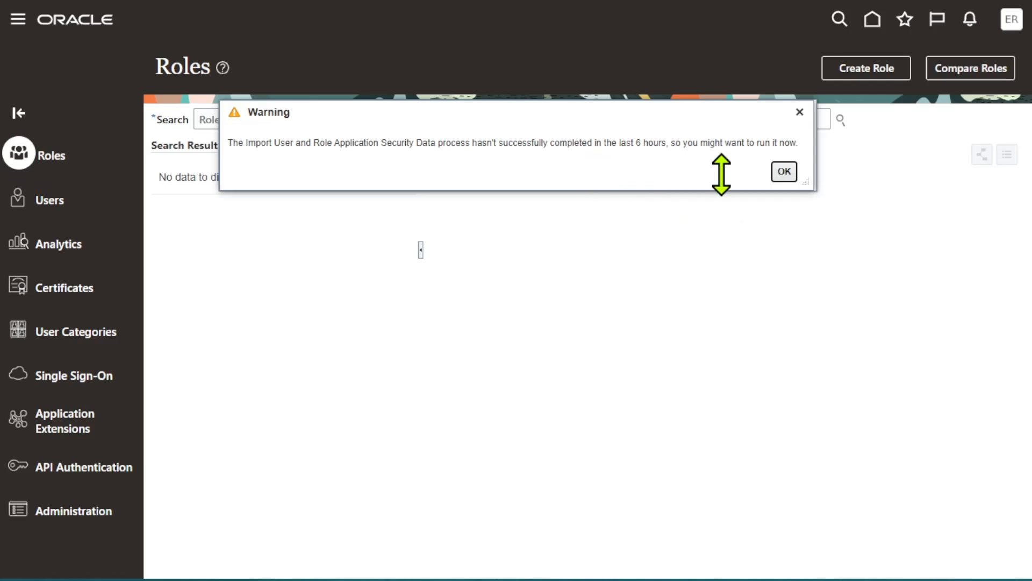
click(783, 171)
click(24, 199)
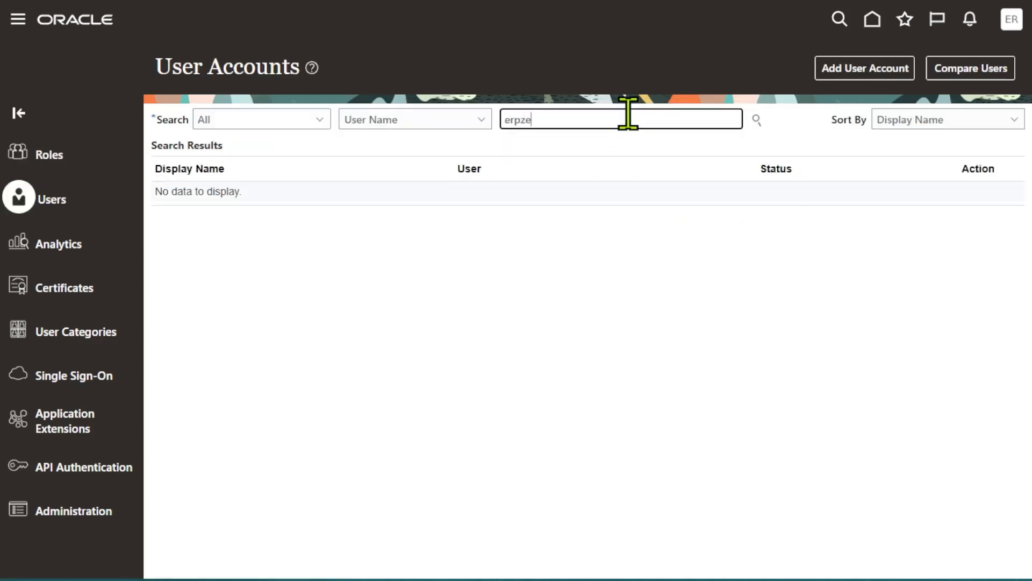
click(628, 114)
text(erpzen)
key(Return)
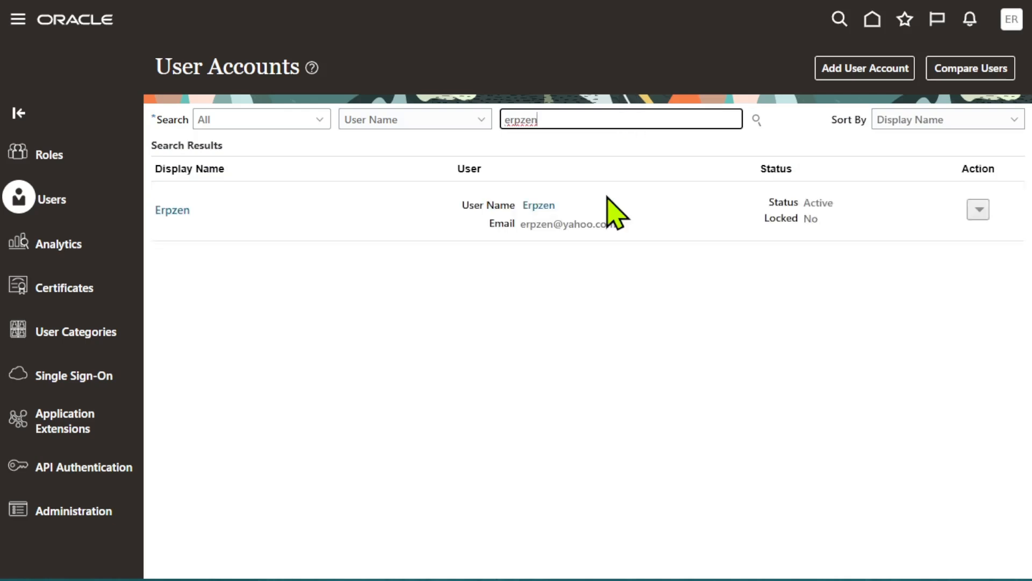
click(539, 204)
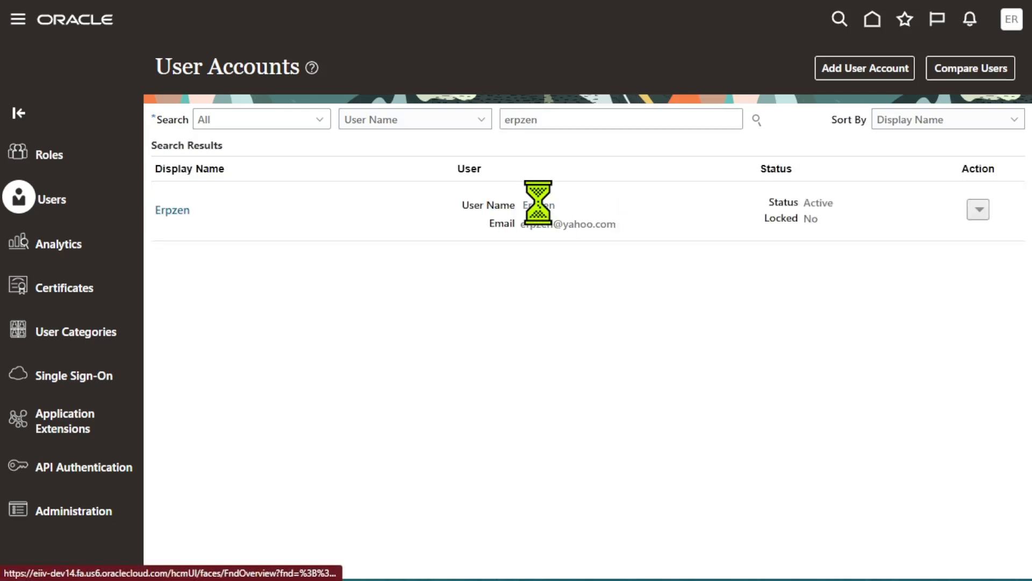
Add the Line Manager role (ORA_PER_LINE_MANAGER_ABSTRACT) to the Erpzen account, save the change, and close the account details
click(896, 68)
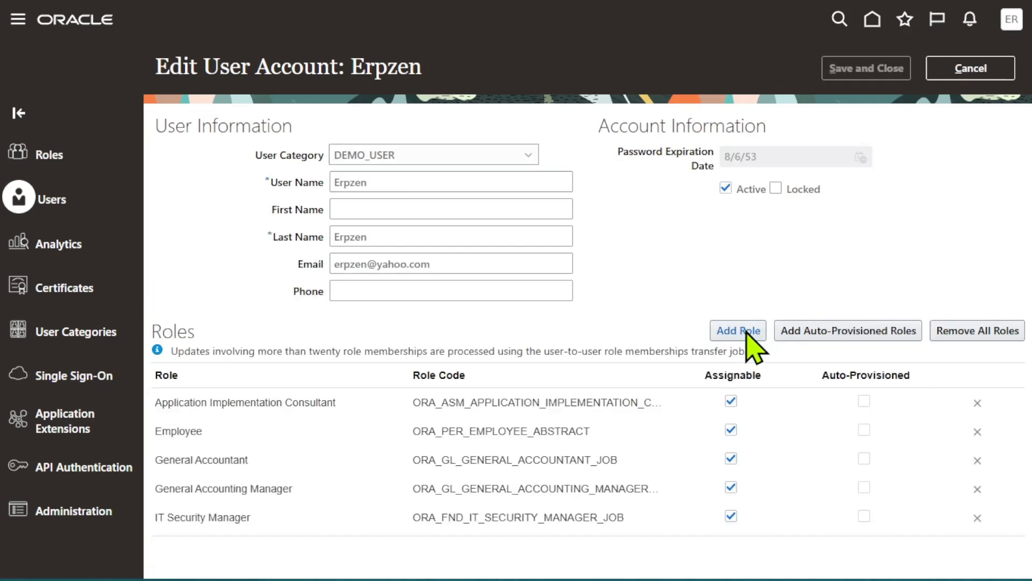
click(747, 331)
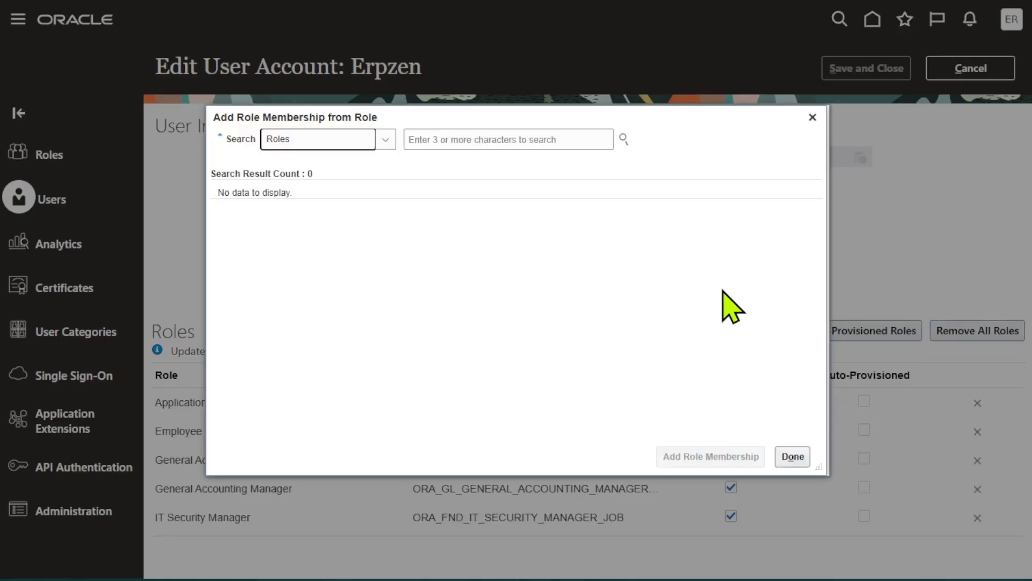
click(504, 136)
text(Line Mana)
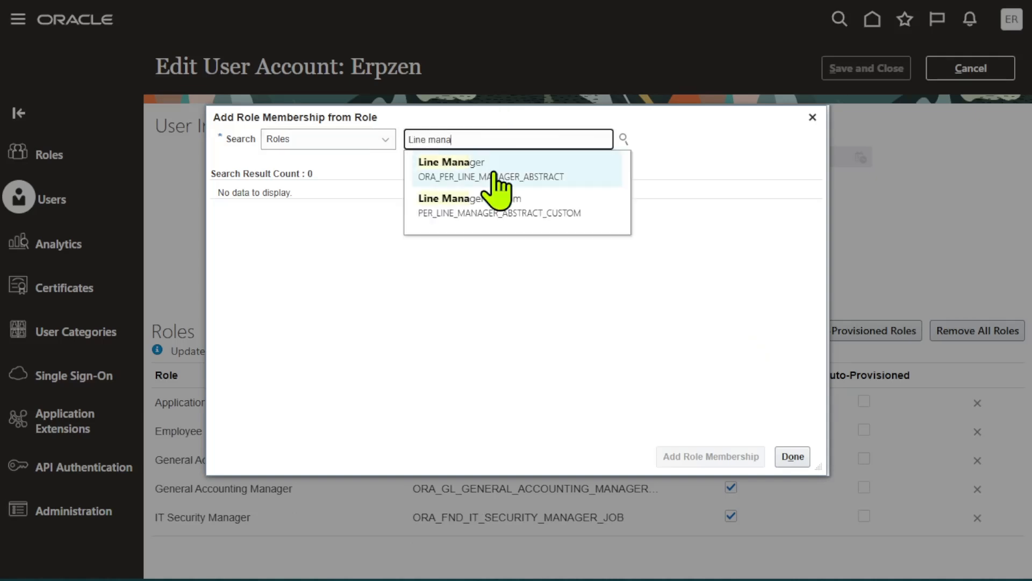
click(492, 171)
click(426, 214)
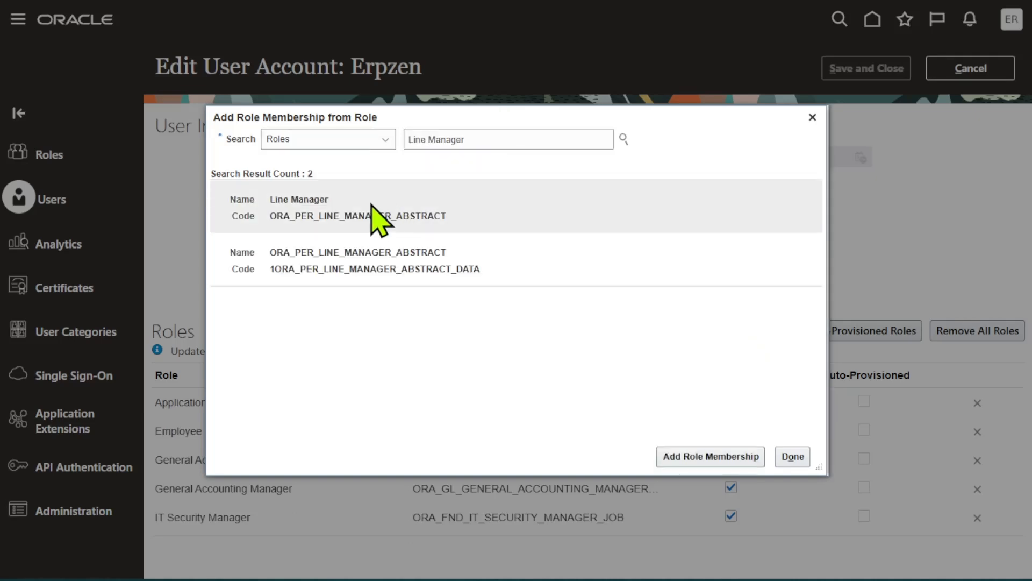
click(710, 455)
click(793, 458)
click(904, 68)
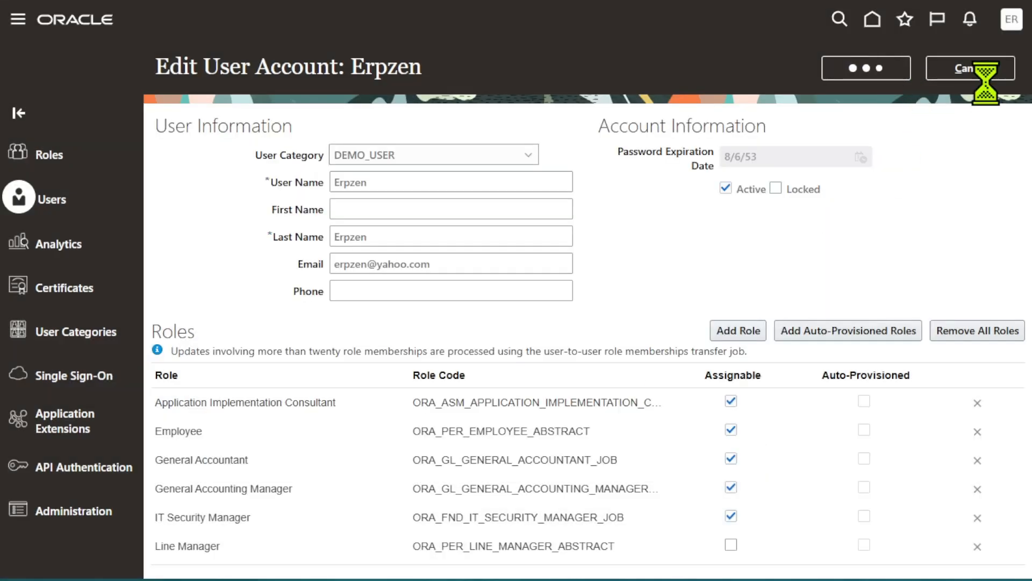
click(994, 77)
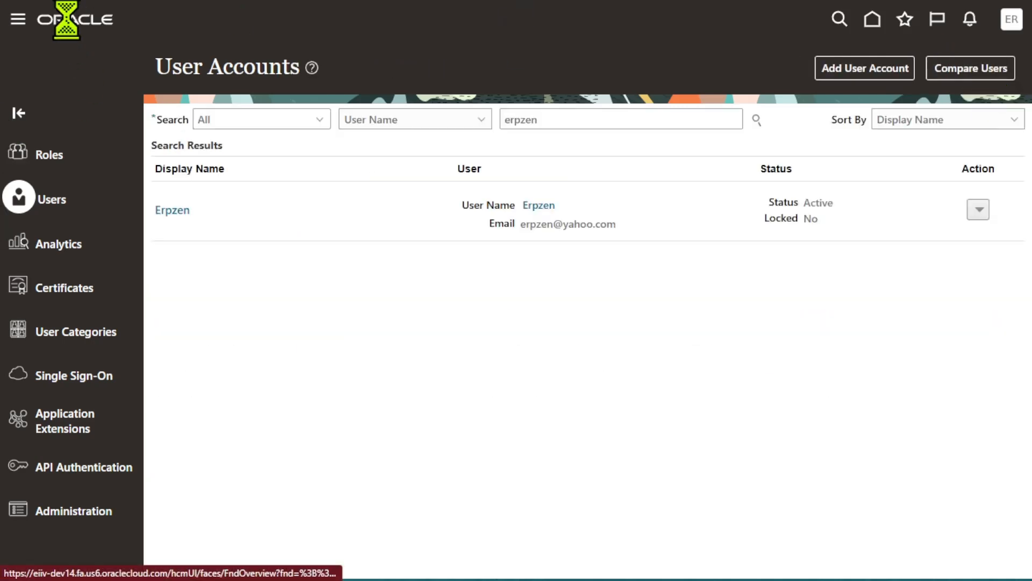
Check the Tools apps for the Download Desktop Integration Installer with the Line Manager role assigned
click(16, 21)
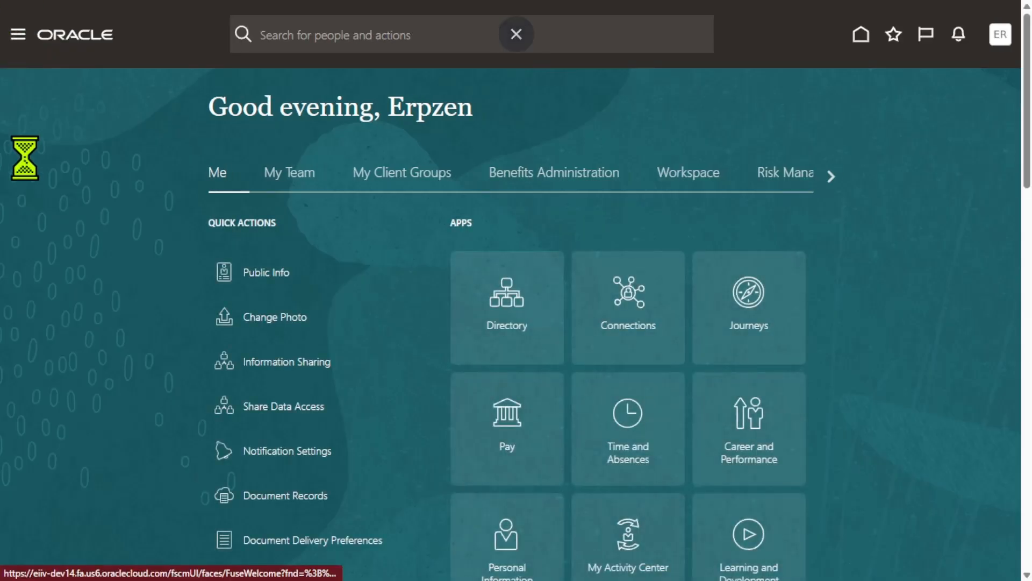
scroll(127, 350, down, 15)
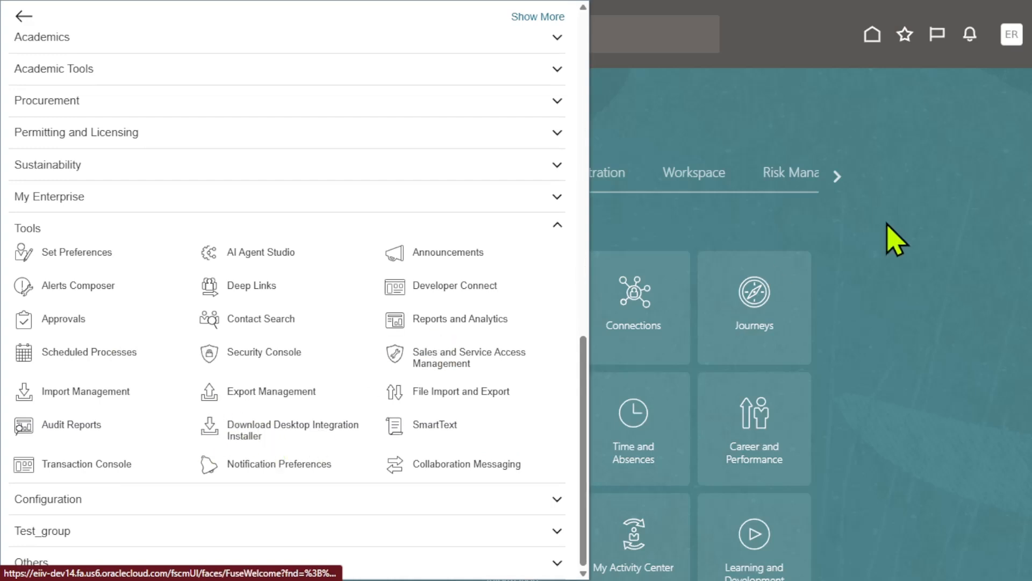
Open the Security Console's user accounts, search them for erpzen, and open that account
scroll(156, 346, up, 1)
scroll(265, 379, down, 1)
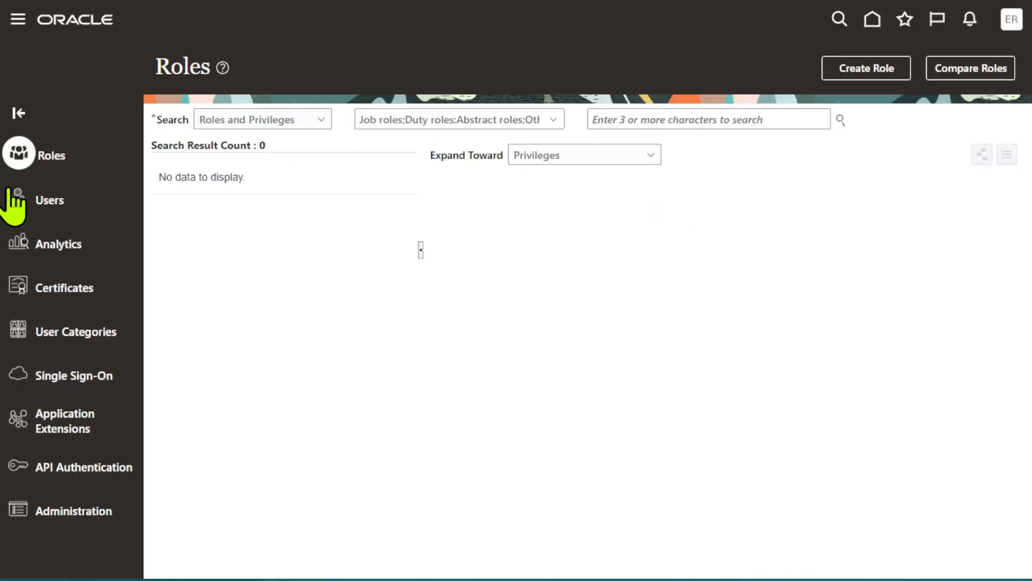
click(9, 192)
click(609, 120)
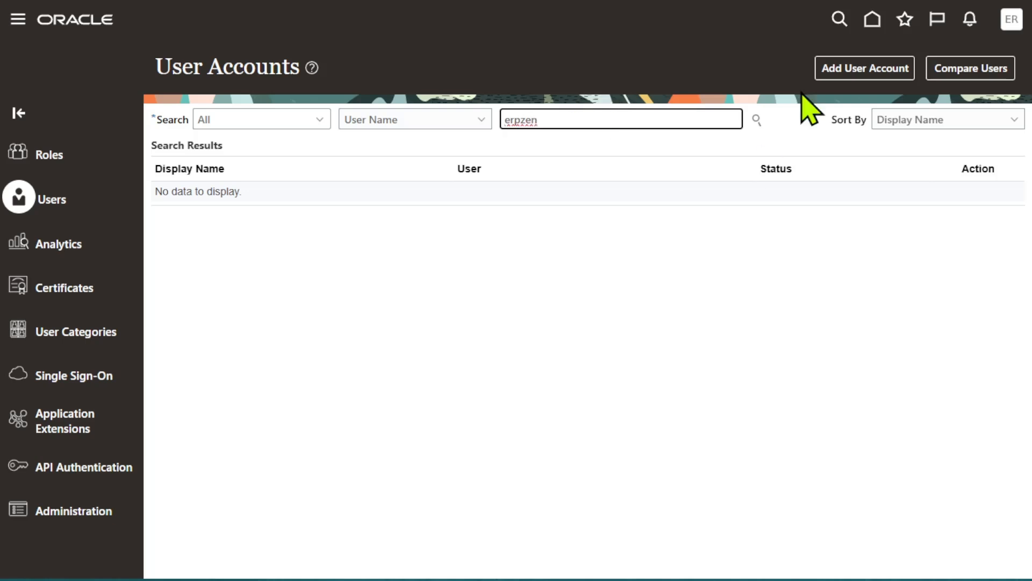
click(756, 119)
click(756, 117)
click(542, 204)
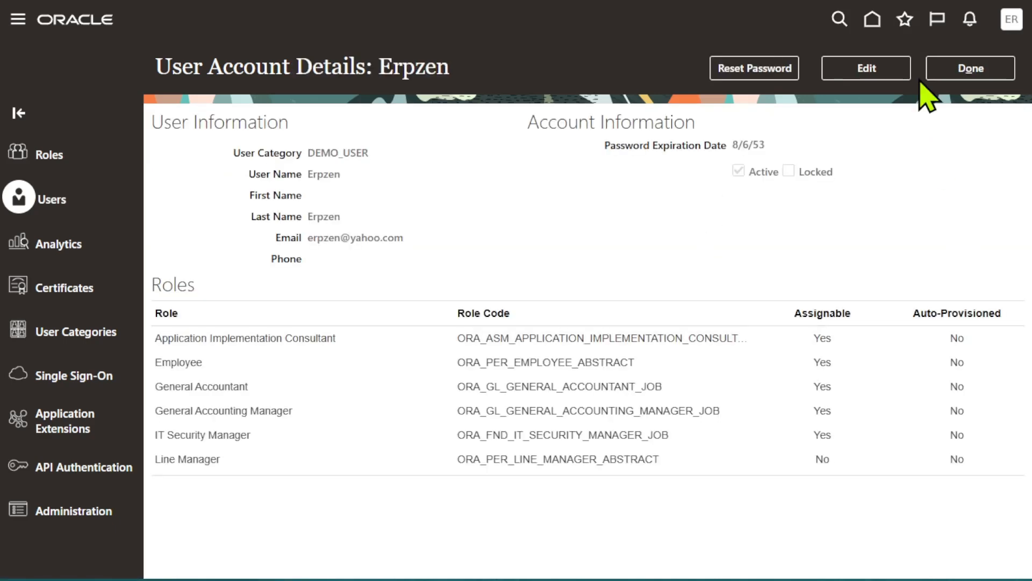
Remove the Line Manager role (ORA_PER_LINE_MANAGER_ABSTRACT) from the Erpzen account, save the change, and close the account details
click(888, 69)
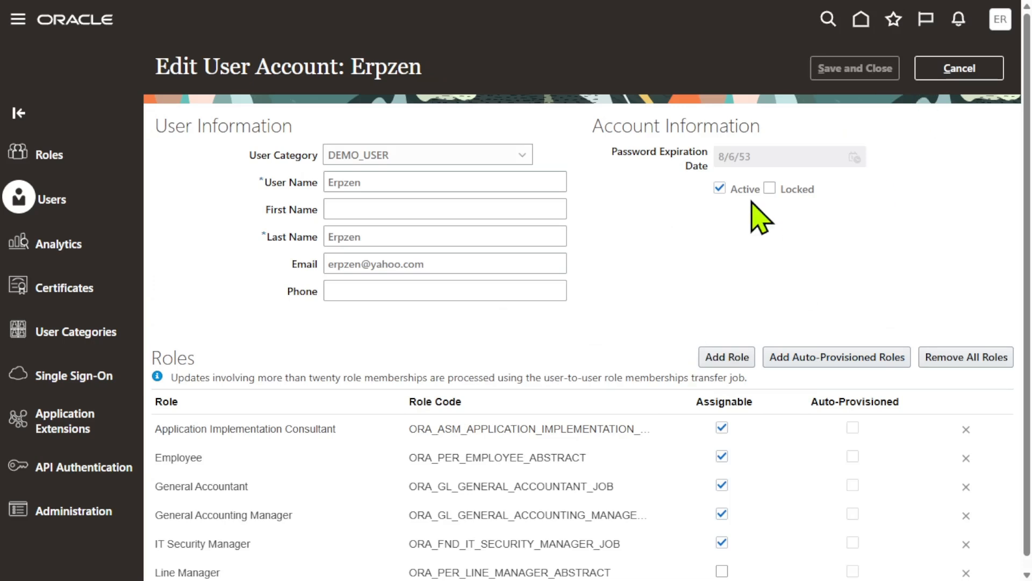
scroll(752, 269, down, 1)
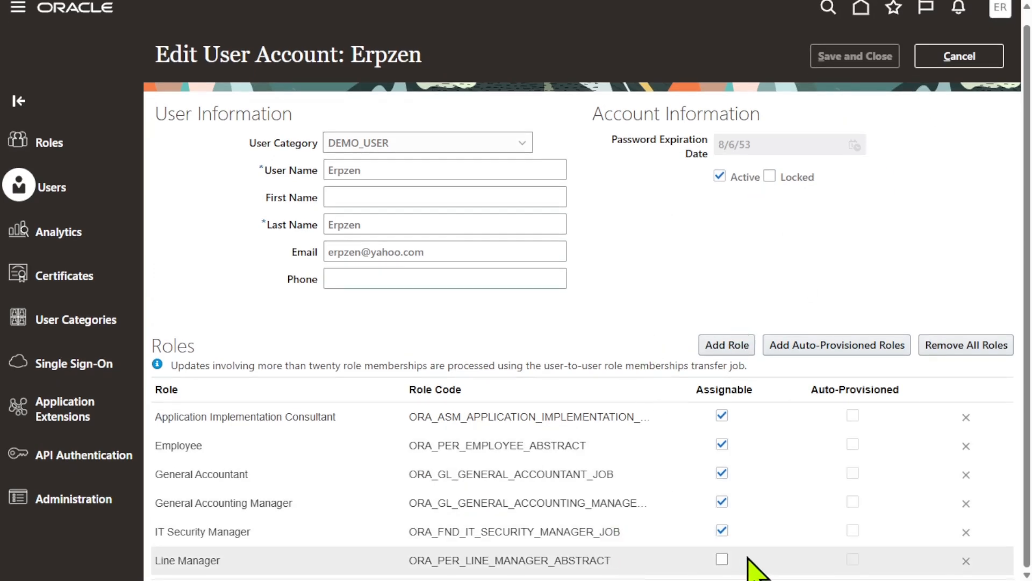
click(966, 561)
click(561, 323)
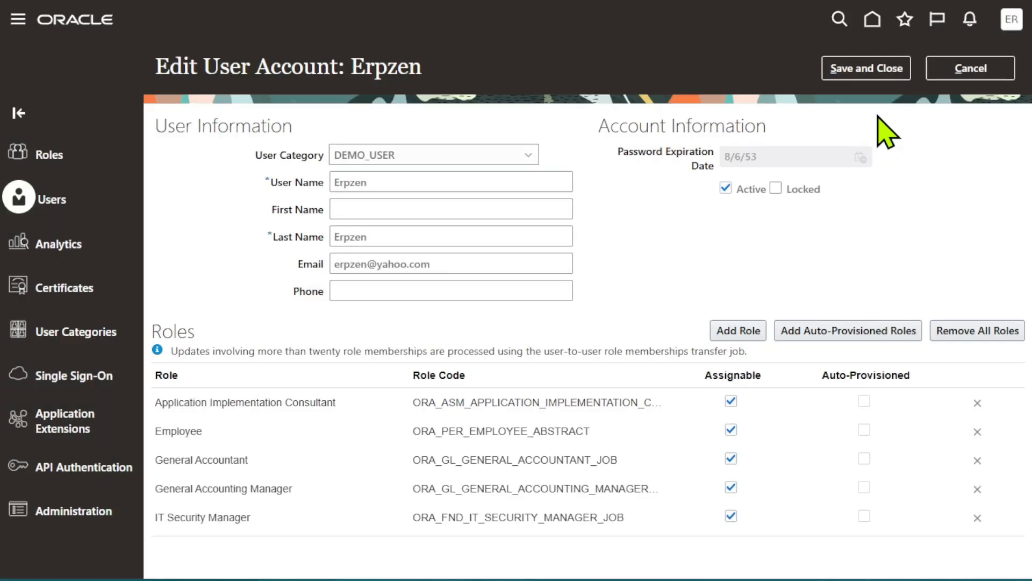
click(866, 68)
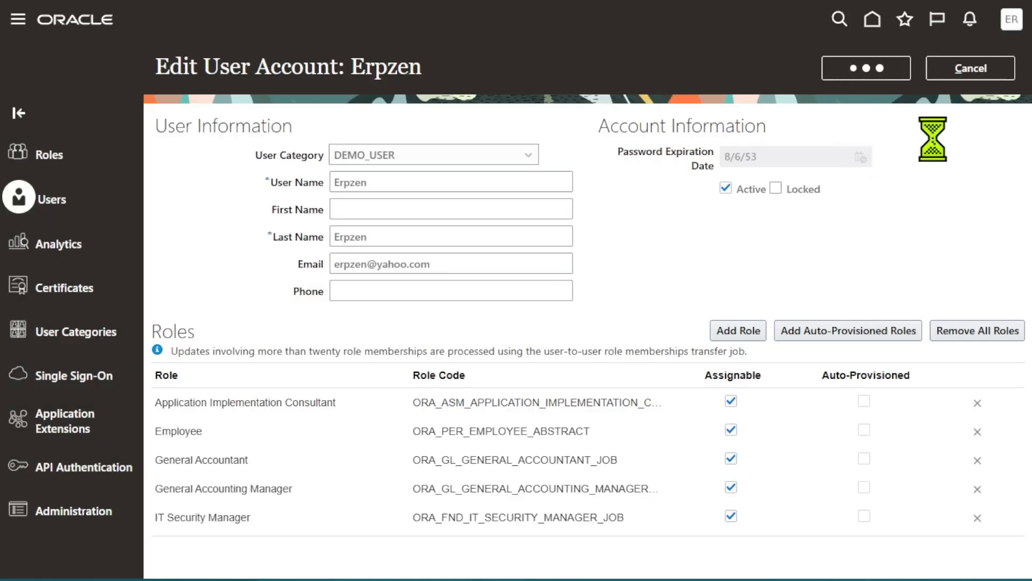
click(967, 72)
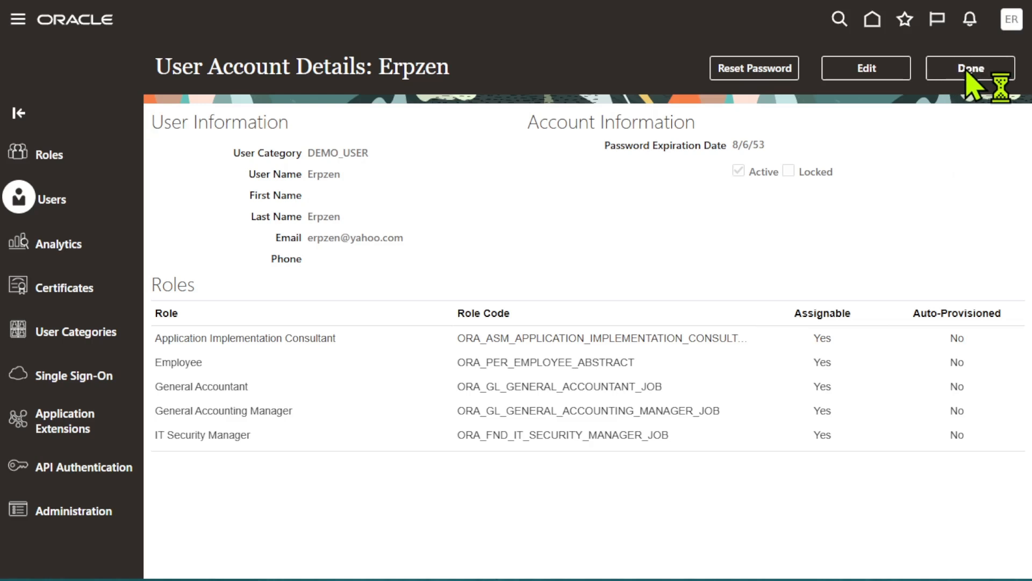
Sign out of Oracle Applications Cloud, confirm the single sign-off, and sign in again with the same account
click(1010, 22)
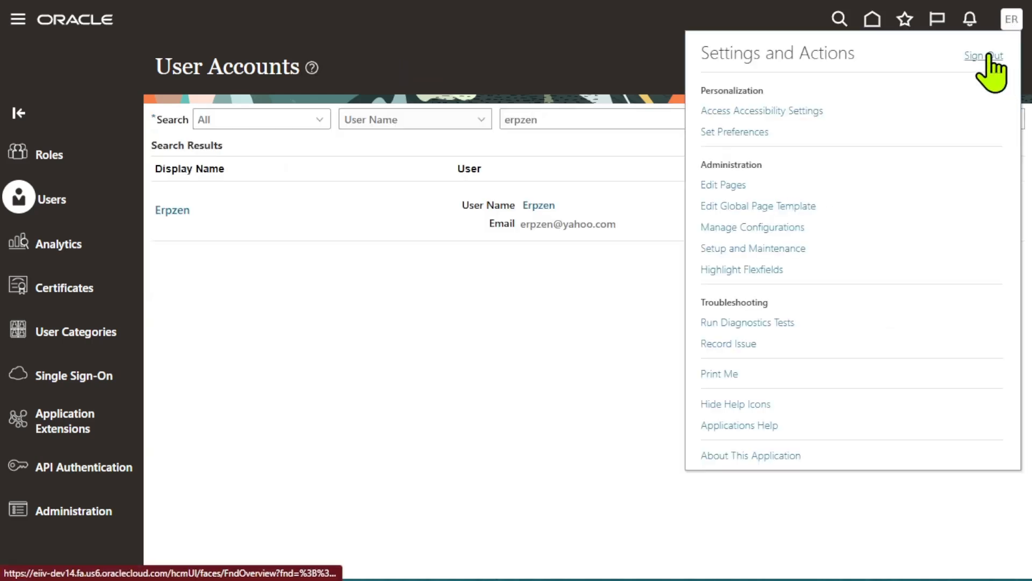
click(982, 58)
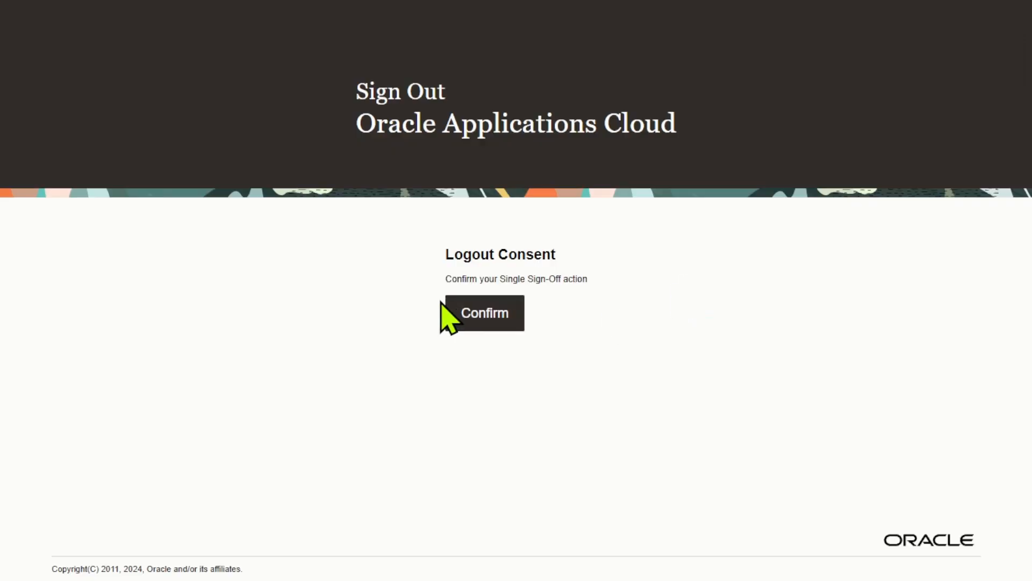
click(491, 314)
click(454, 397)
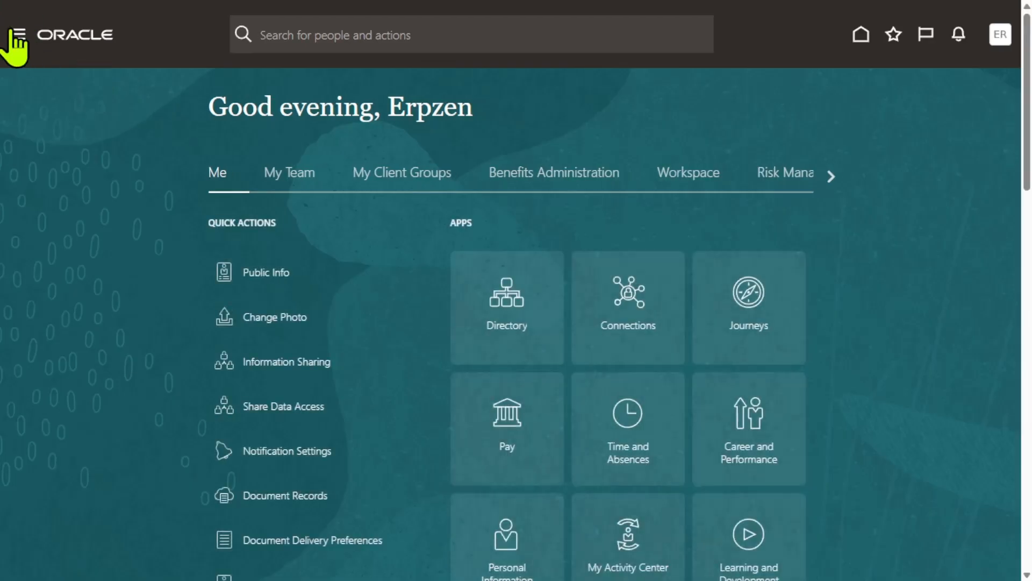
Find the Download Desktop Integration Installer among the Tools apps and download the installer
click(16, 36)
scroll(108, 263, down, 10)
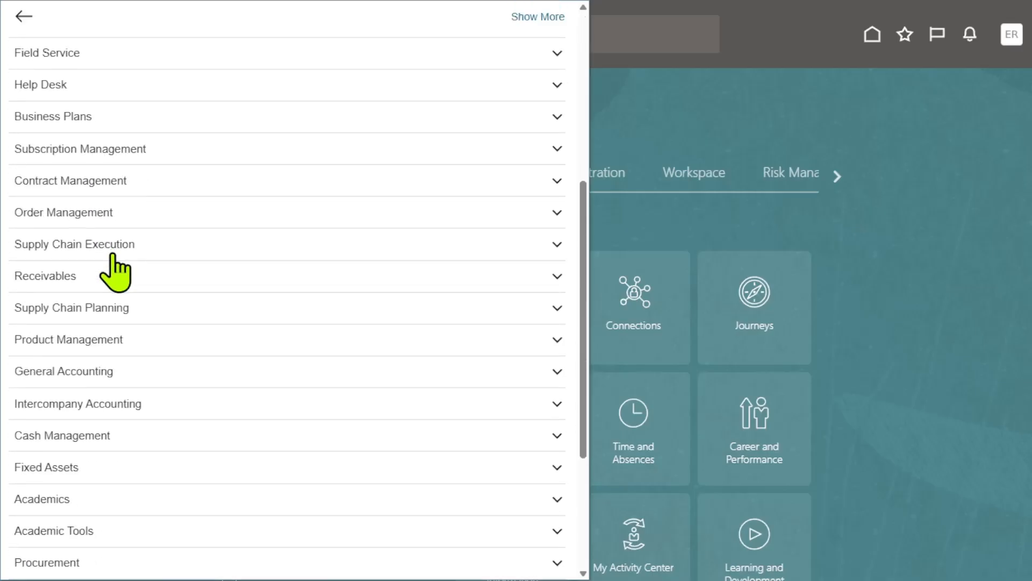
click(84, 475)
scroll(291, 290, down, 4)
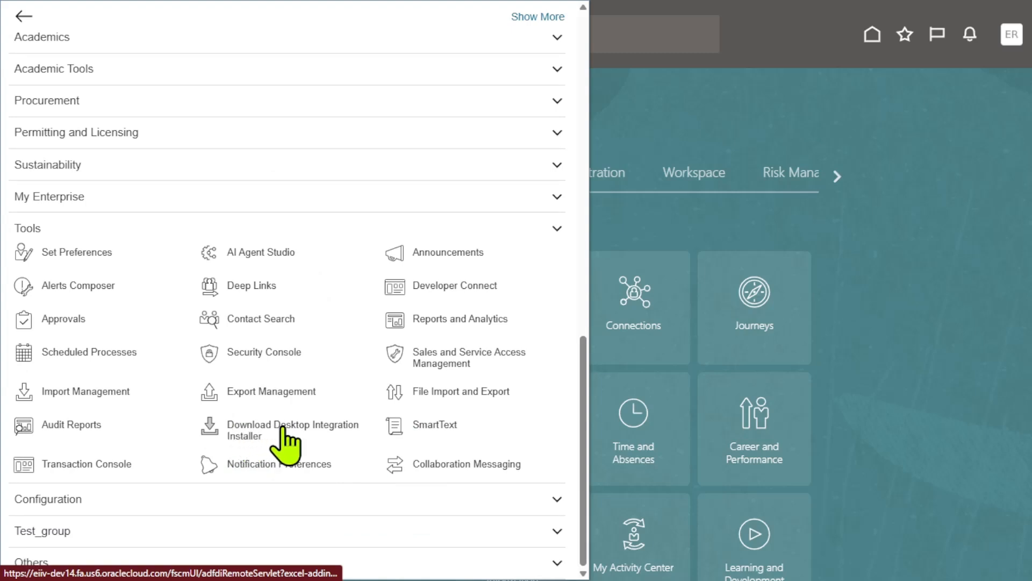
click(240, 426)
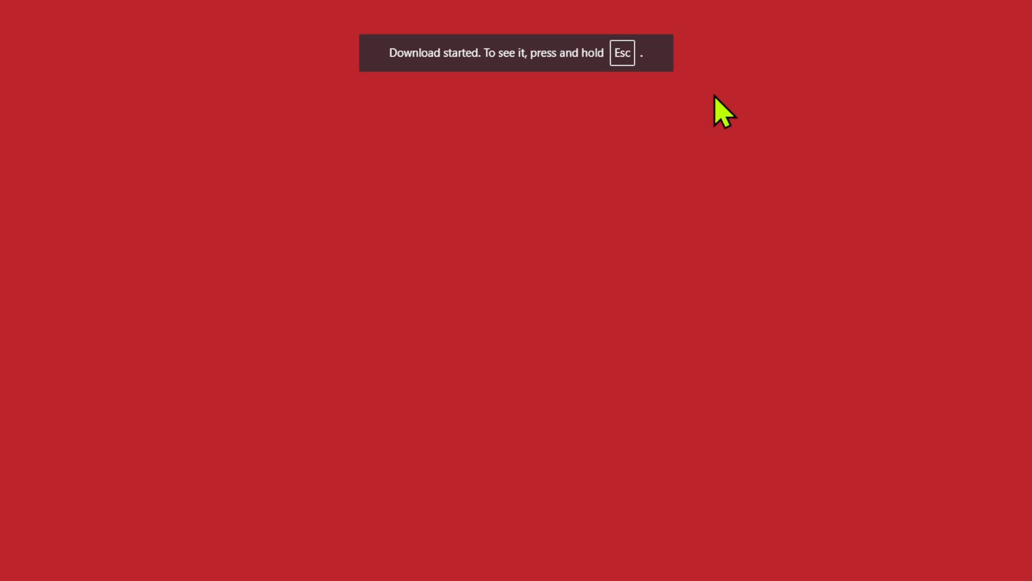
Try updating the ADF Desktop Integration Add-In with the downloaded adfdi-excel-addin-installer, cancel the installation, and return the browser to full screen
key(Escape)
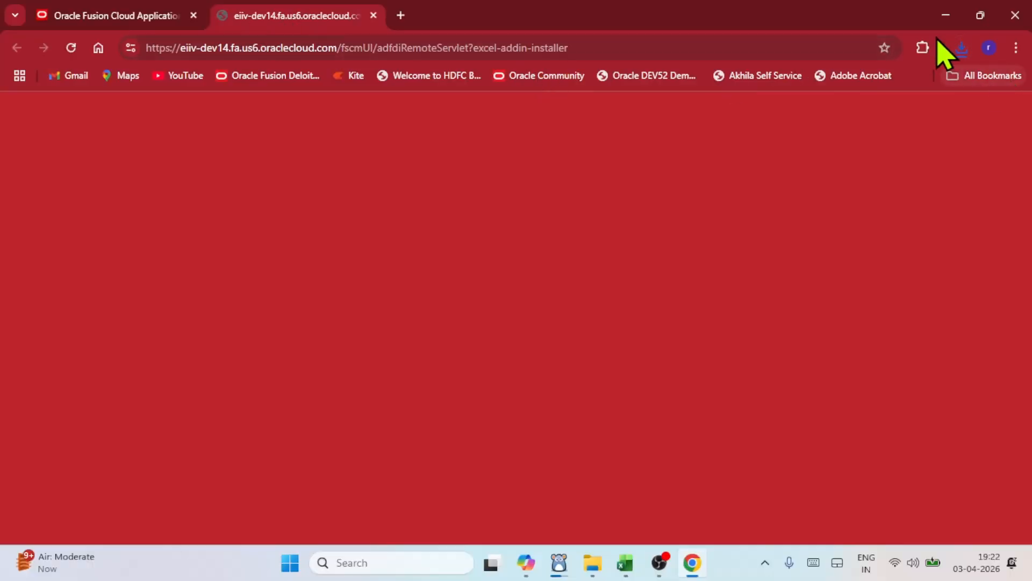
click(962, 49)
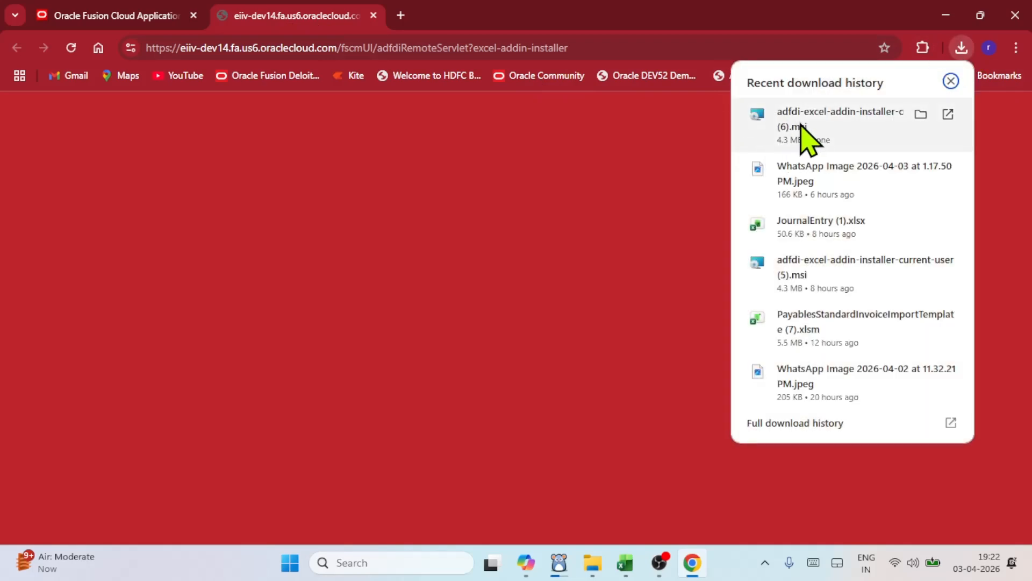
click(803, 134)
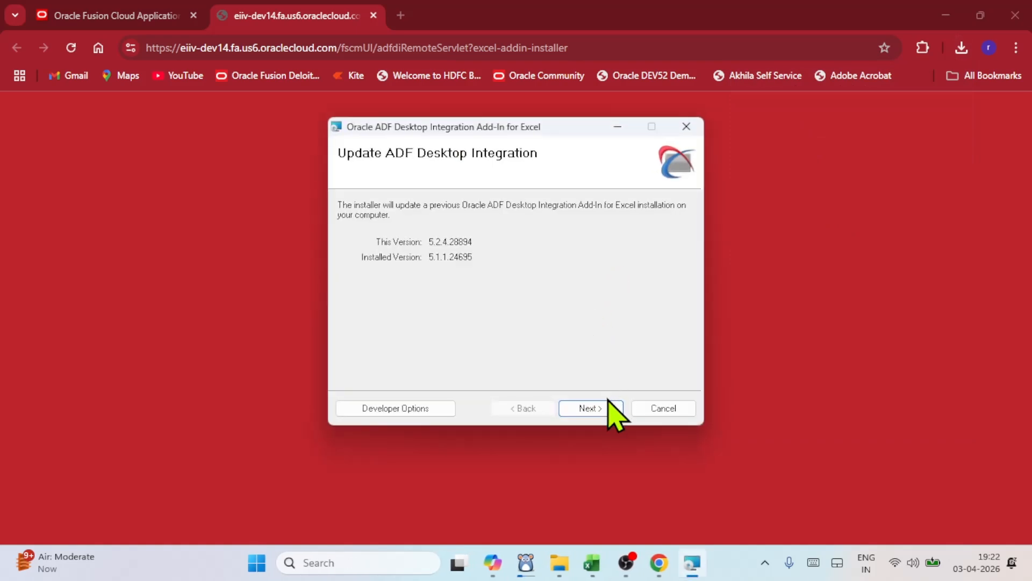
click(605, 413)
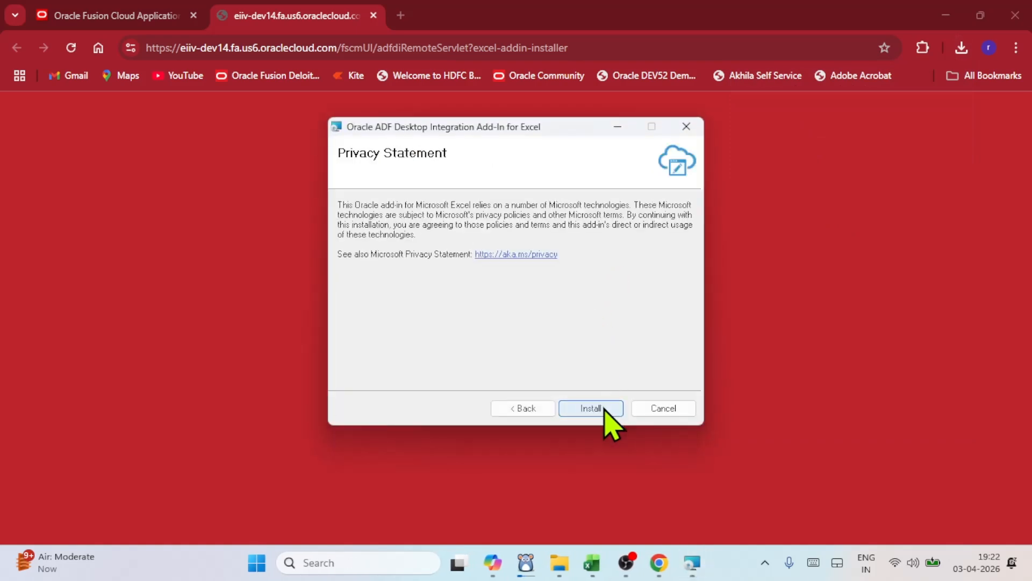
click(604, 410)
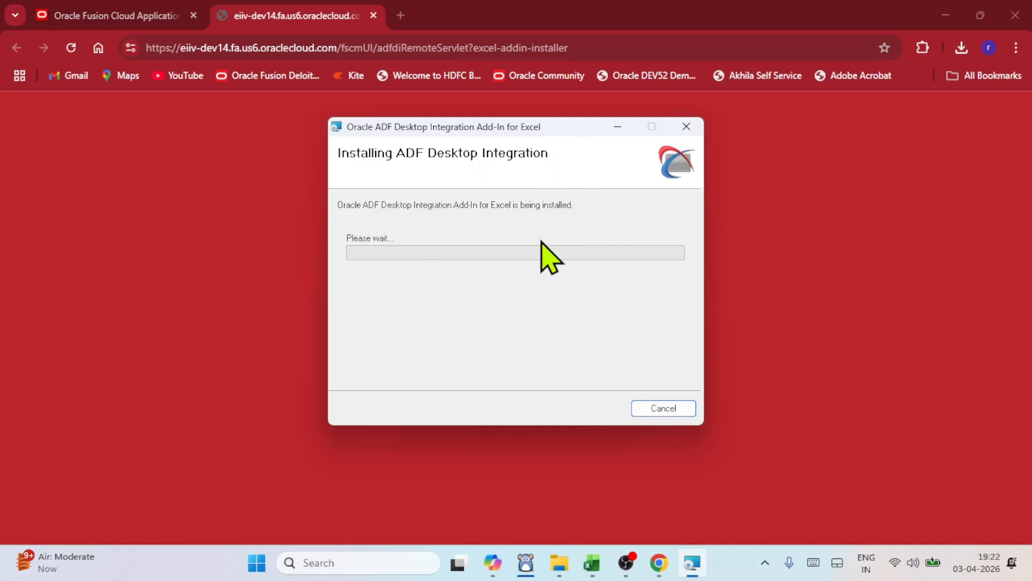
click(664, 408)
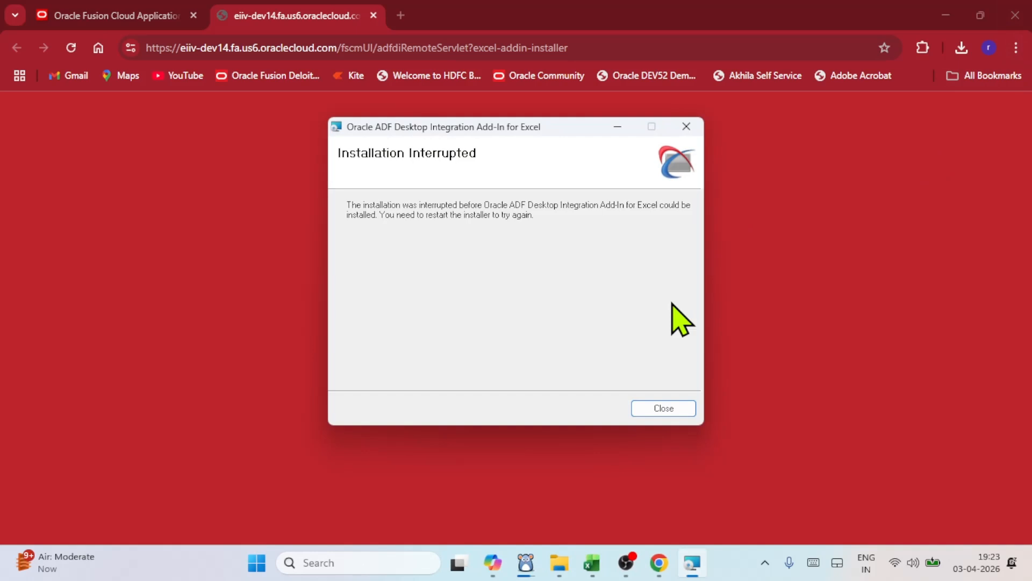
click(665, 408)
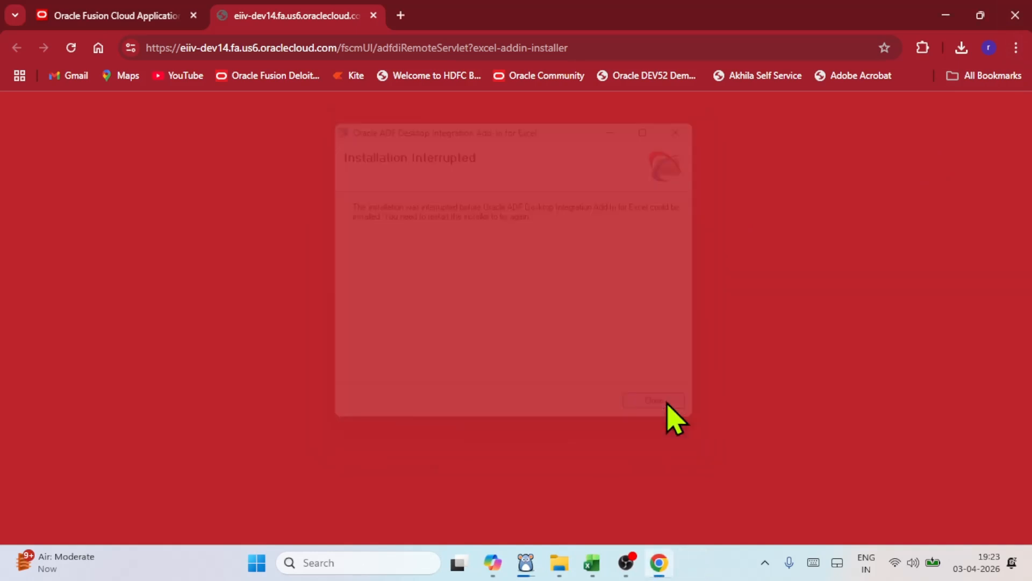
click(1017, 47)
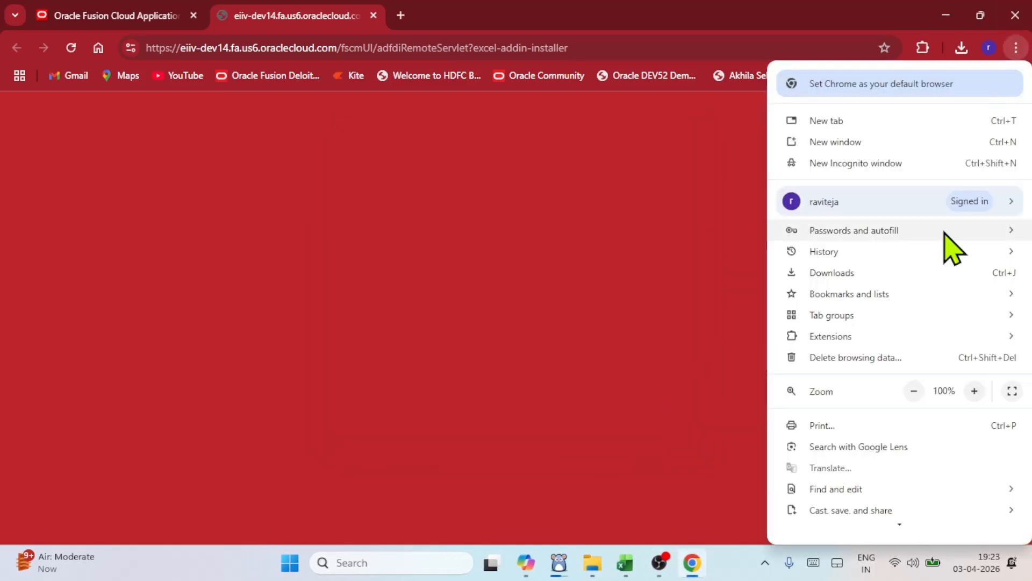
click(1012, 391)
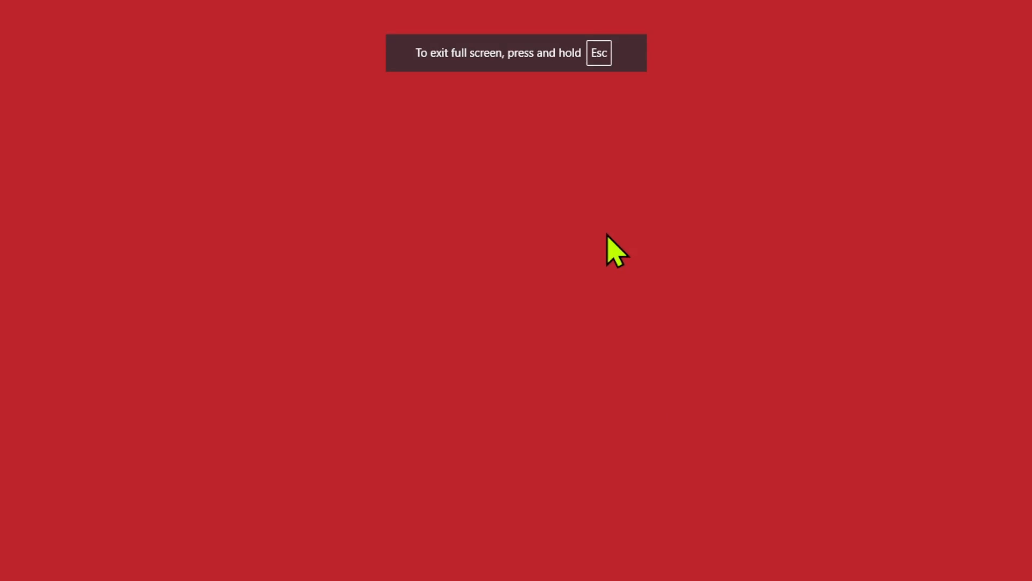
Switch to Excel and create a new blank workbook
key(super)
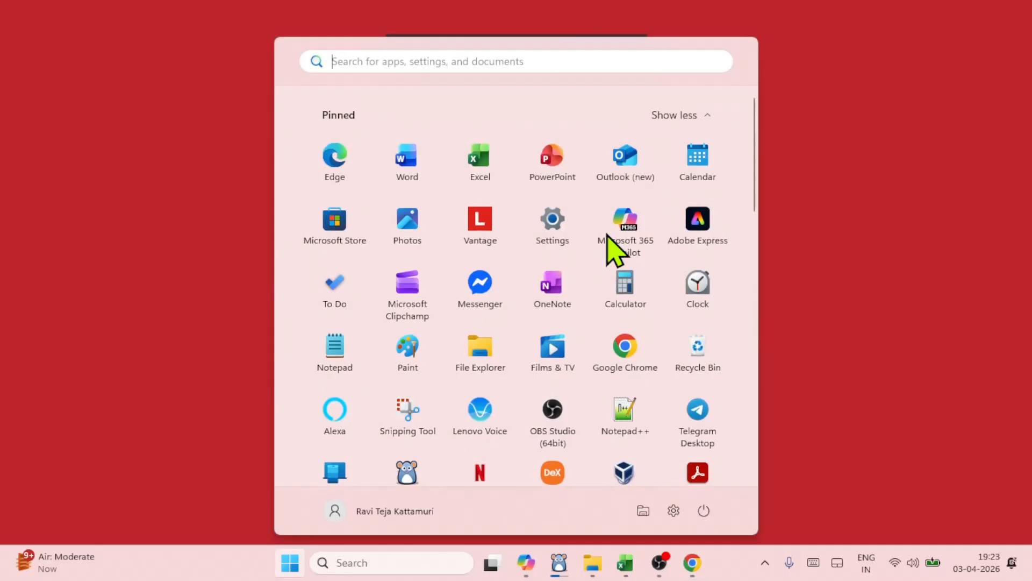
click(624, 564)
key(ctrl+n)
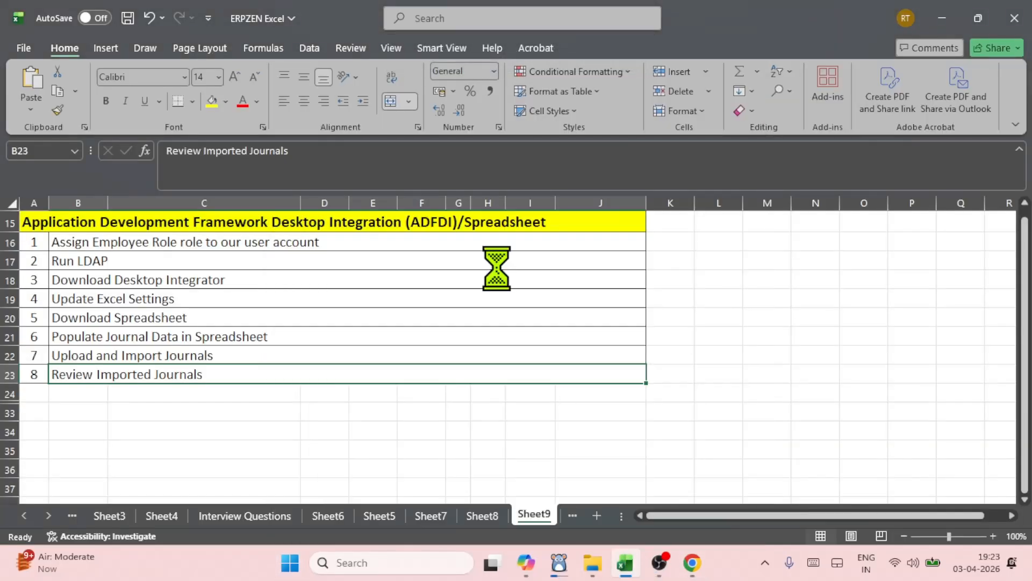
Check the Oracle ADF Desktop Integration Add-In for Excel among the COM Add-ins in the Excel options, and close the list
click(23, 48)
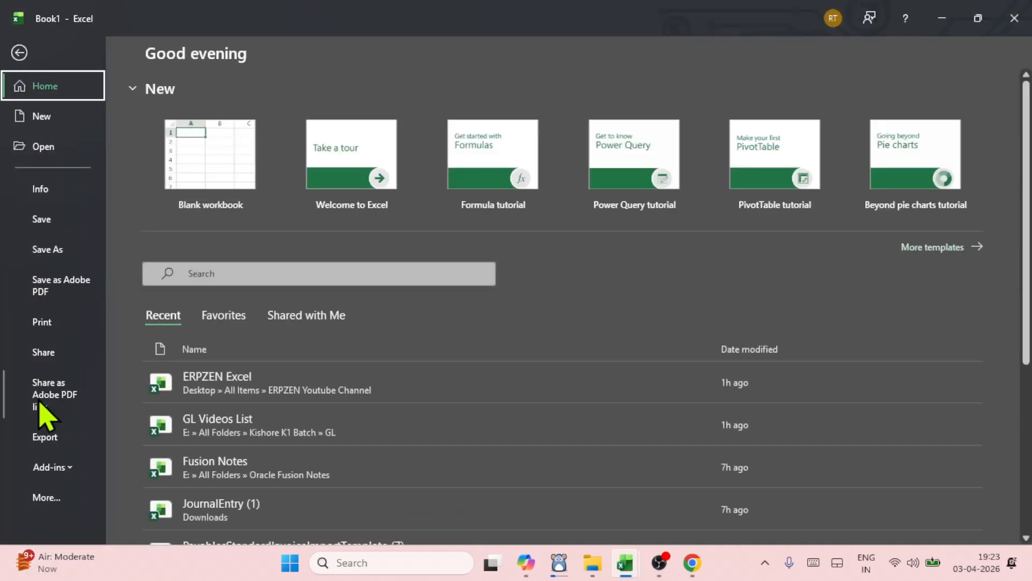
click(54, 499)
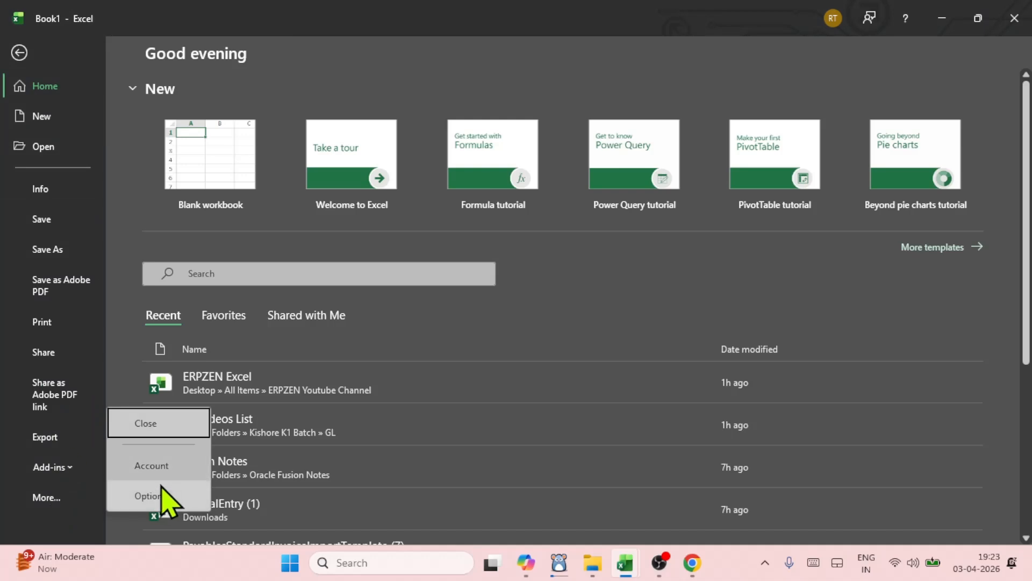
click(161, 500)
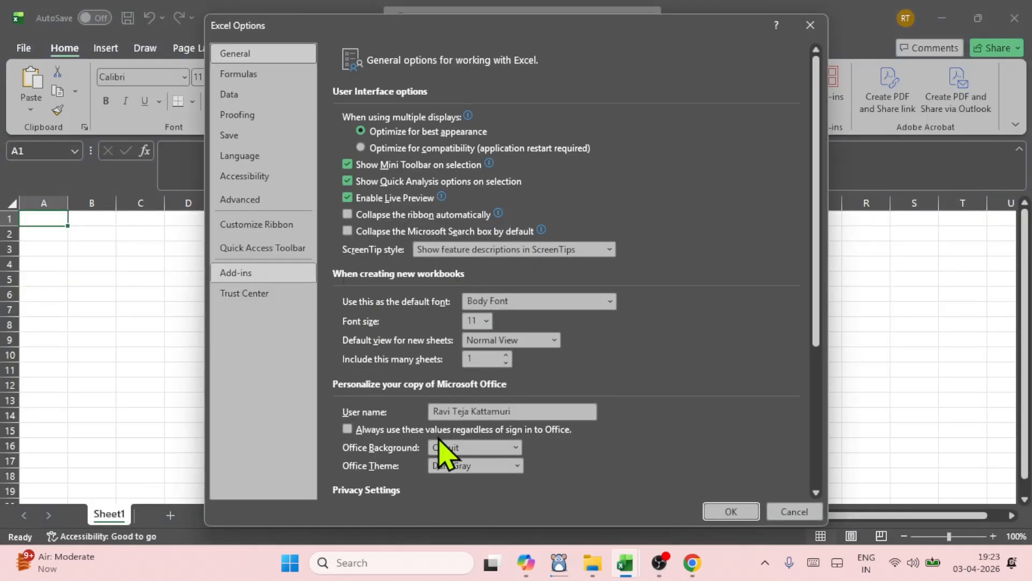
click(269, 273)
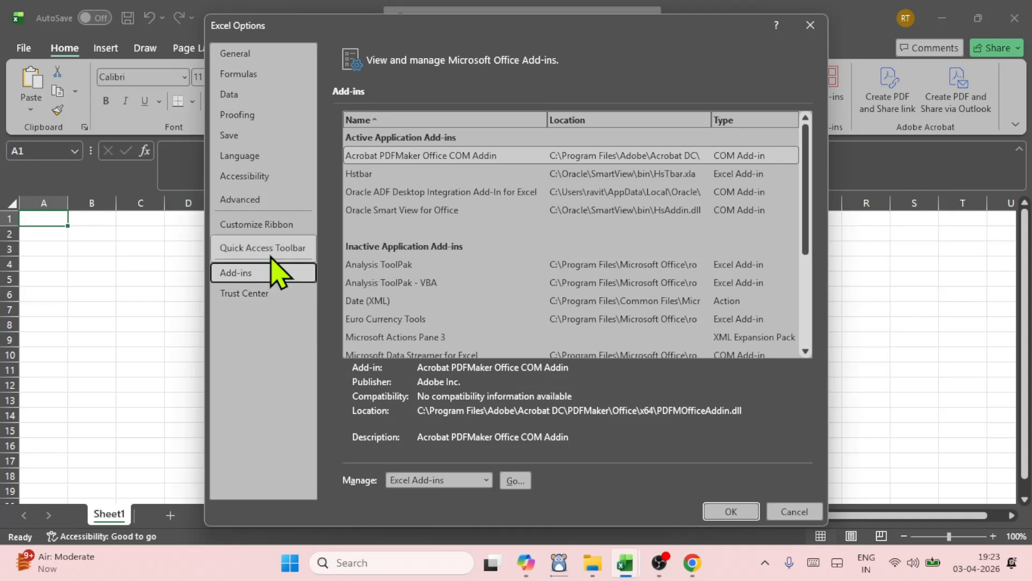
click(489, 477)
click(435, 421)
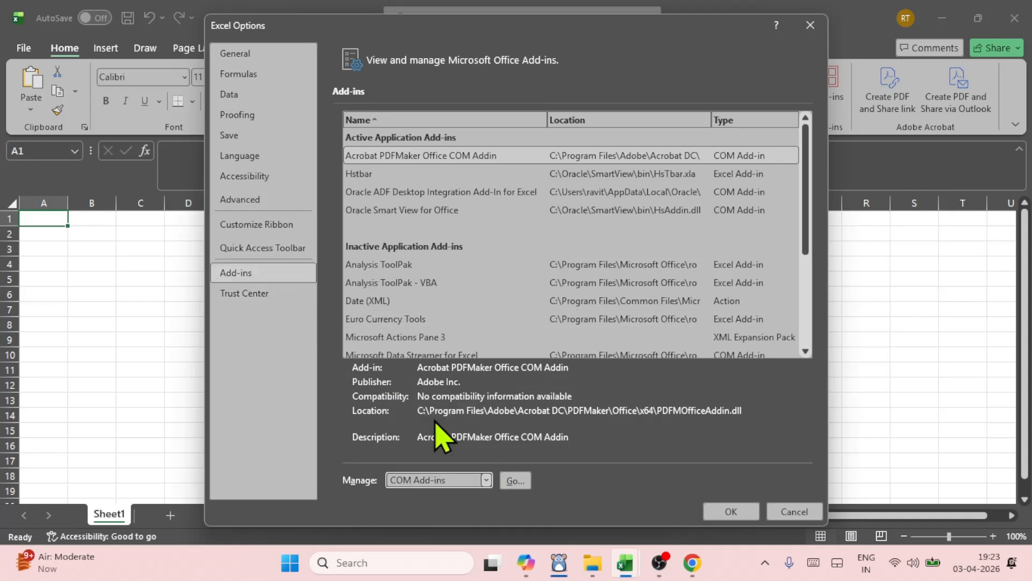
click(513, 480)
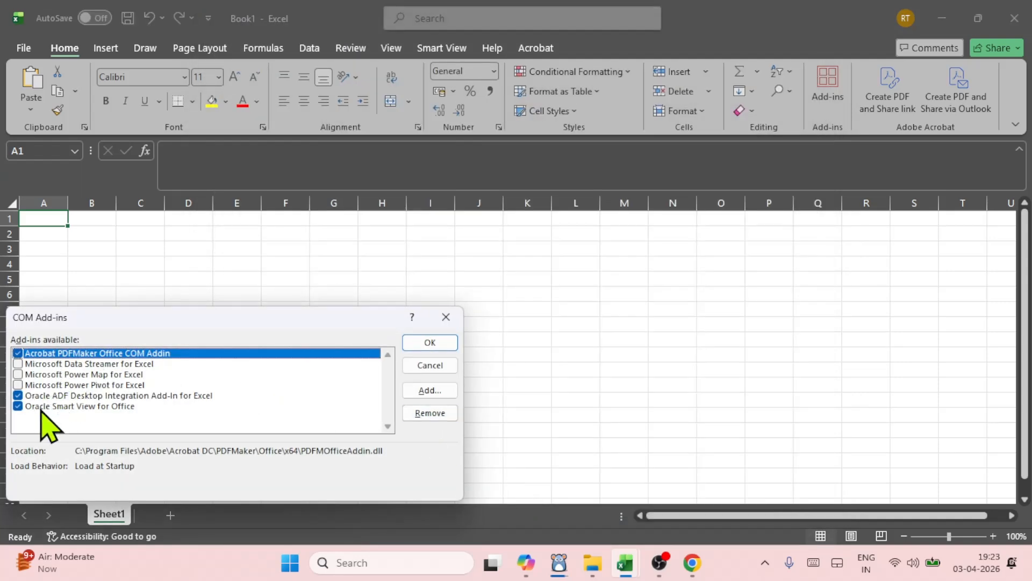
click(215, 396)
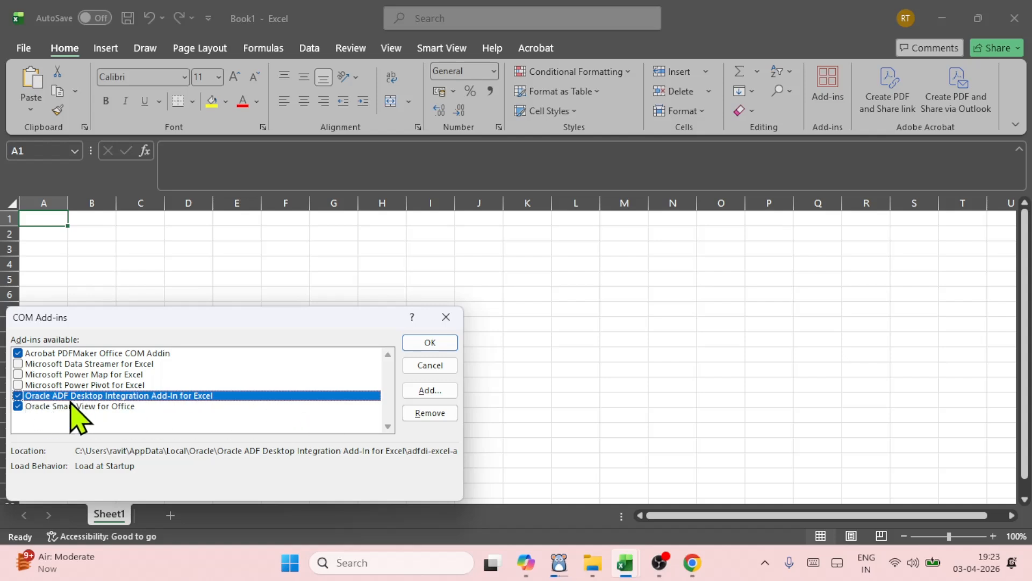
click(446, 317)
Review the Message Bar settings of the Trust Center in the Excel options, leave without changes, and close the blank workbook
click(24, 48)
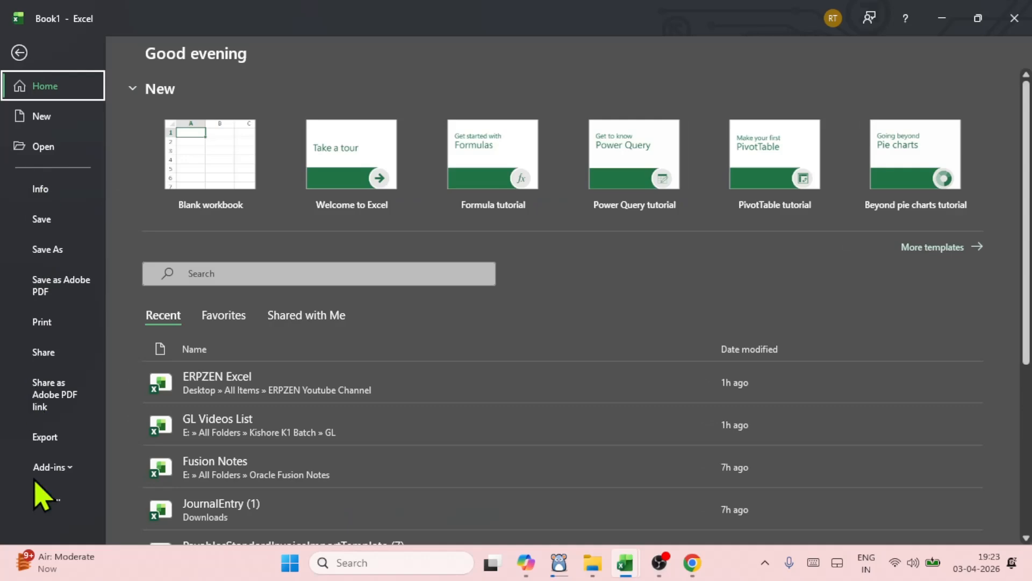
click(43, 507)
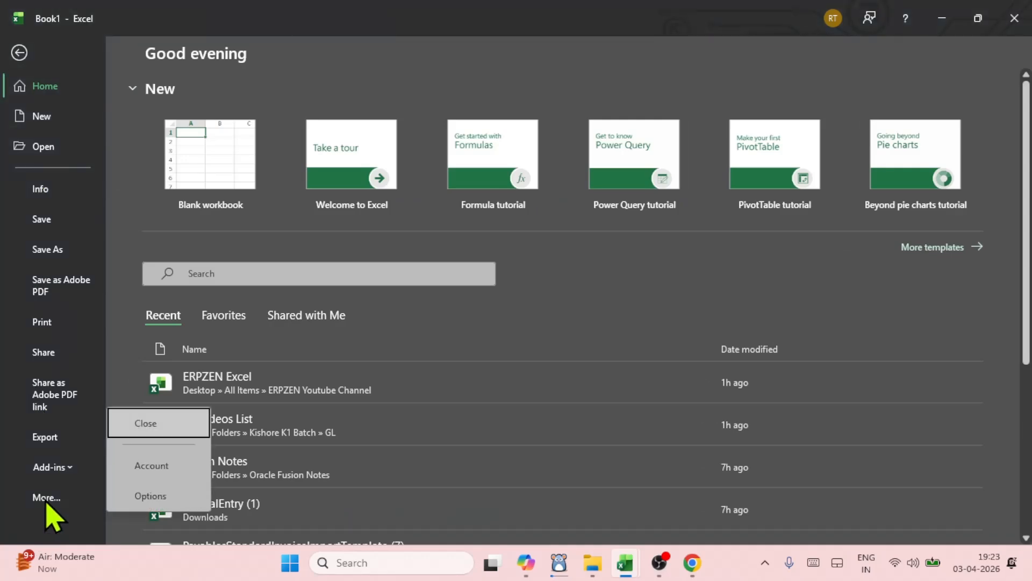
click(146, 492)
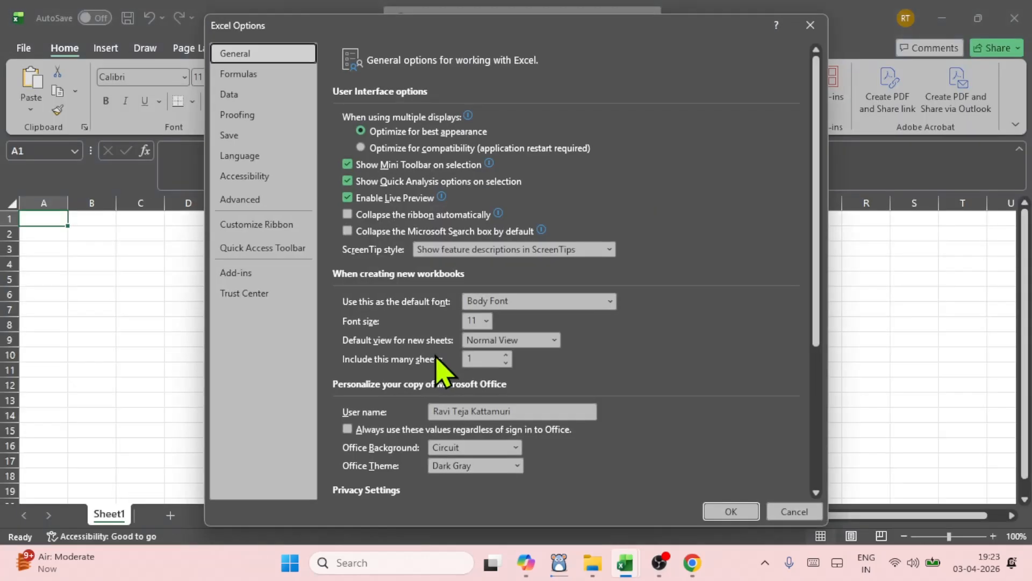
click(248, 293)
click(764, 201)
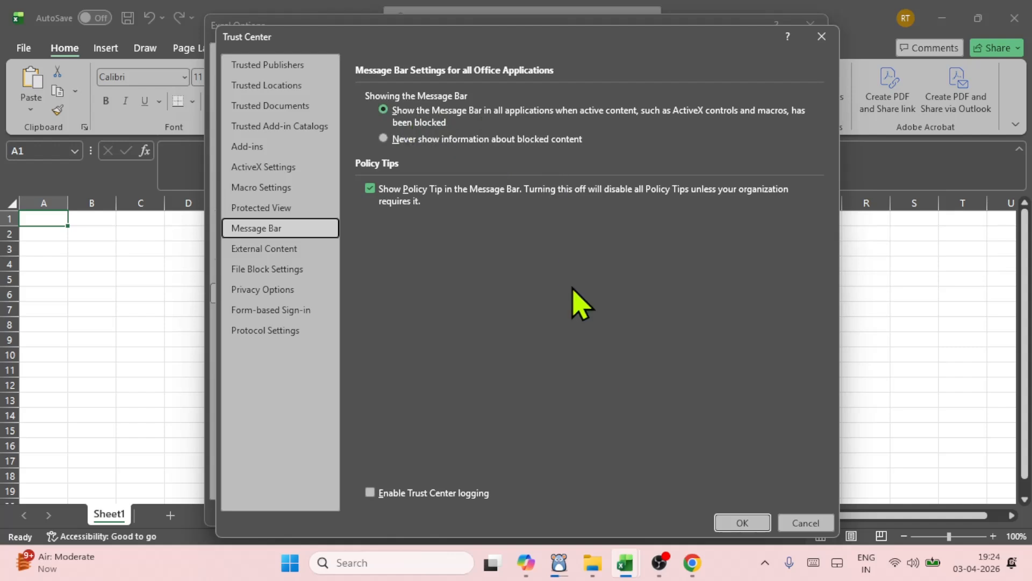
click(806, 523)
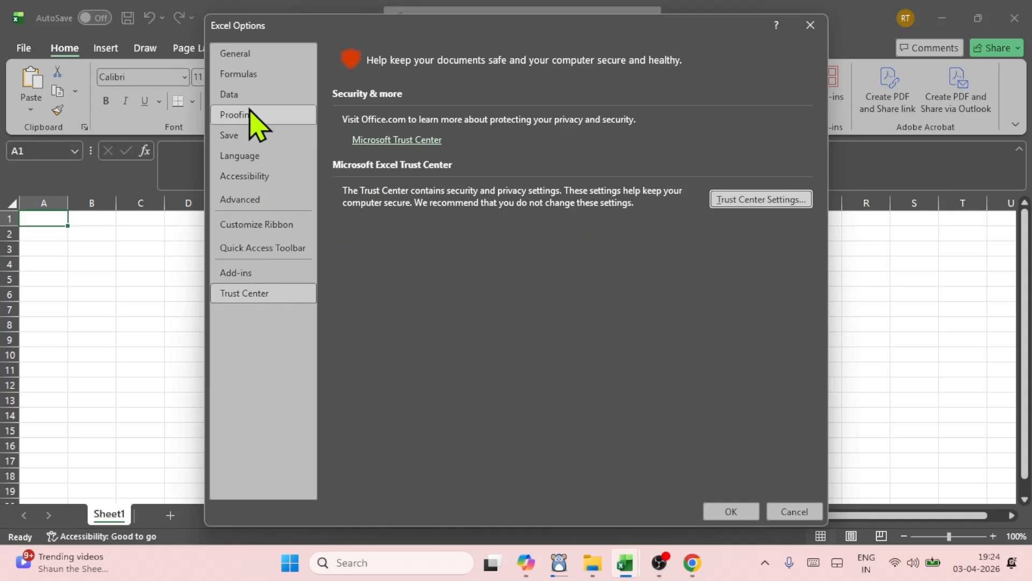
click(811, 24)
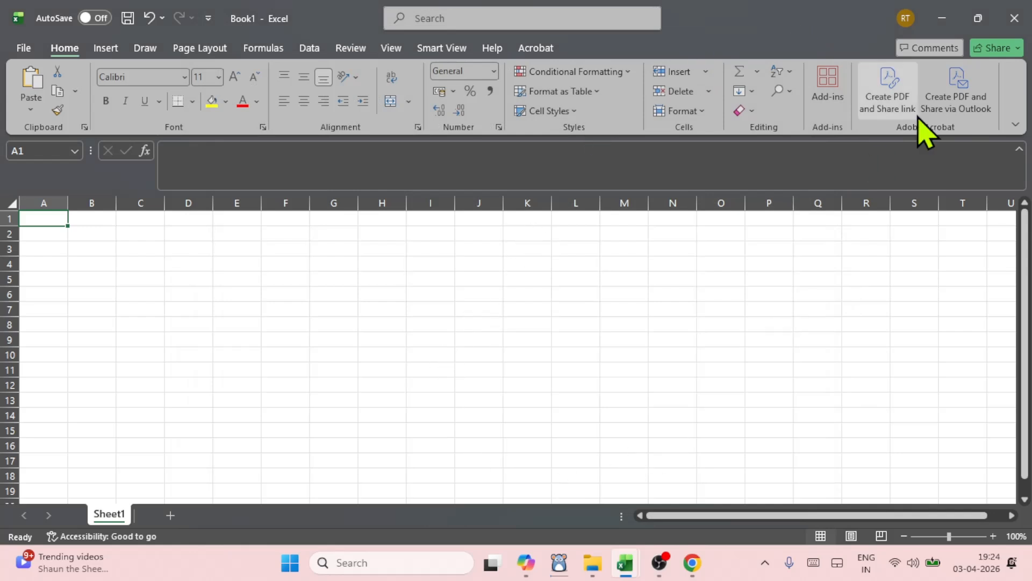
click(1026, 22)
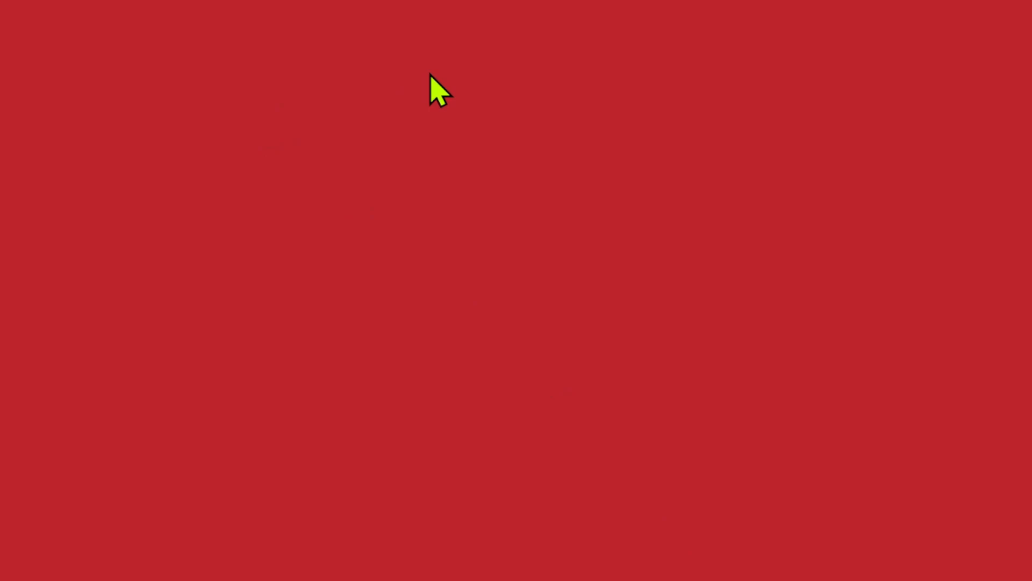
Close the blank installer download page in the browser and return the Oracle Fusion page to full screen
key(Escape)
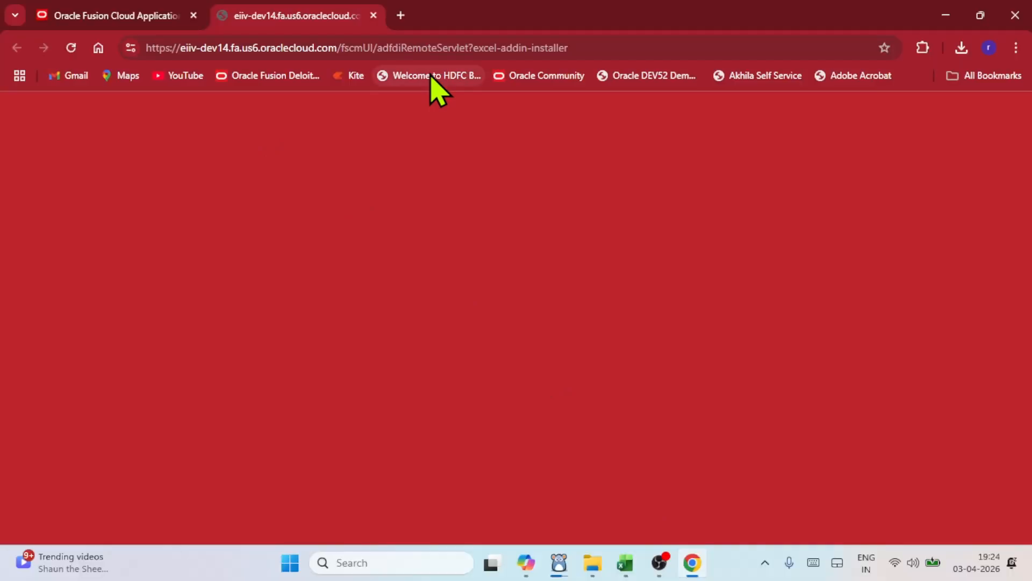
click(374, 16)
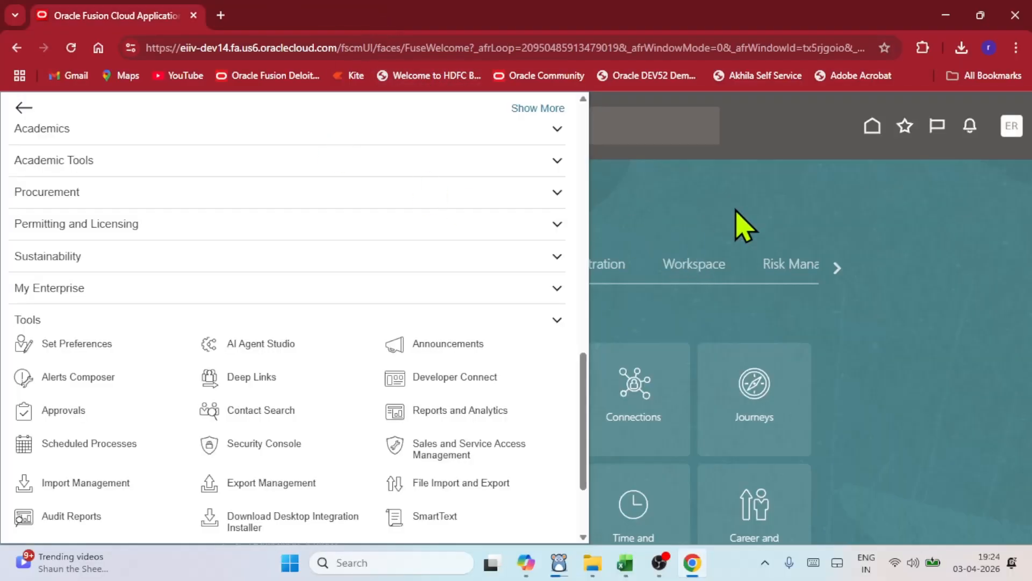
click(1016, 48)
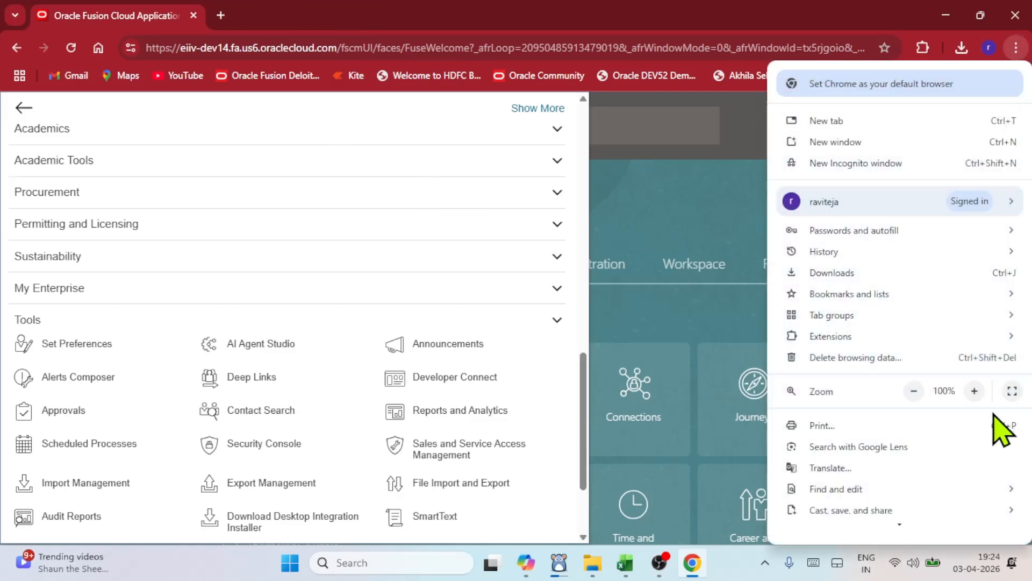
click(1010, 395)
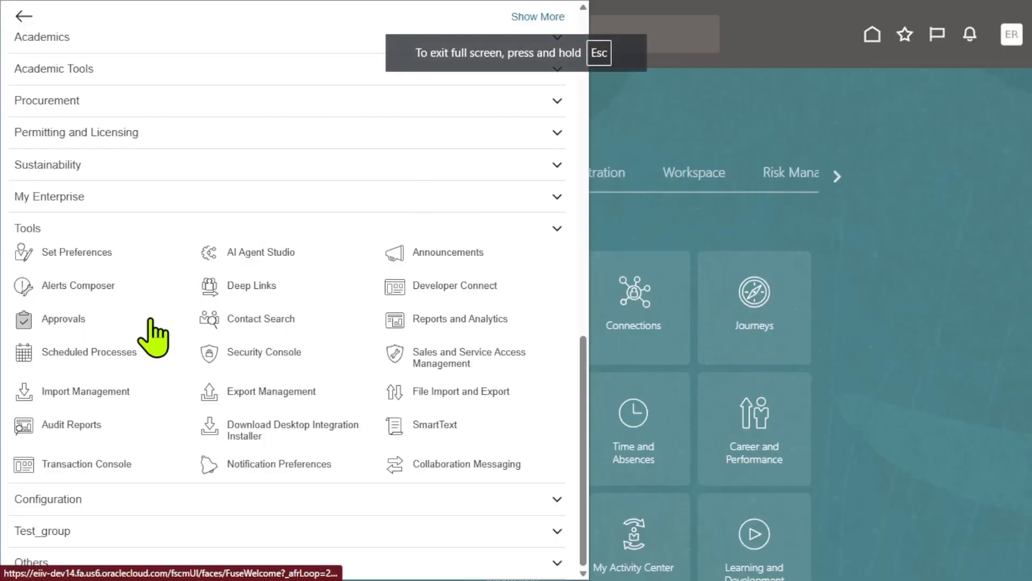
Open the Journals work area under General Accounting
scroll(156, 300, up, 10)
scroll(156, 297, up, 3)
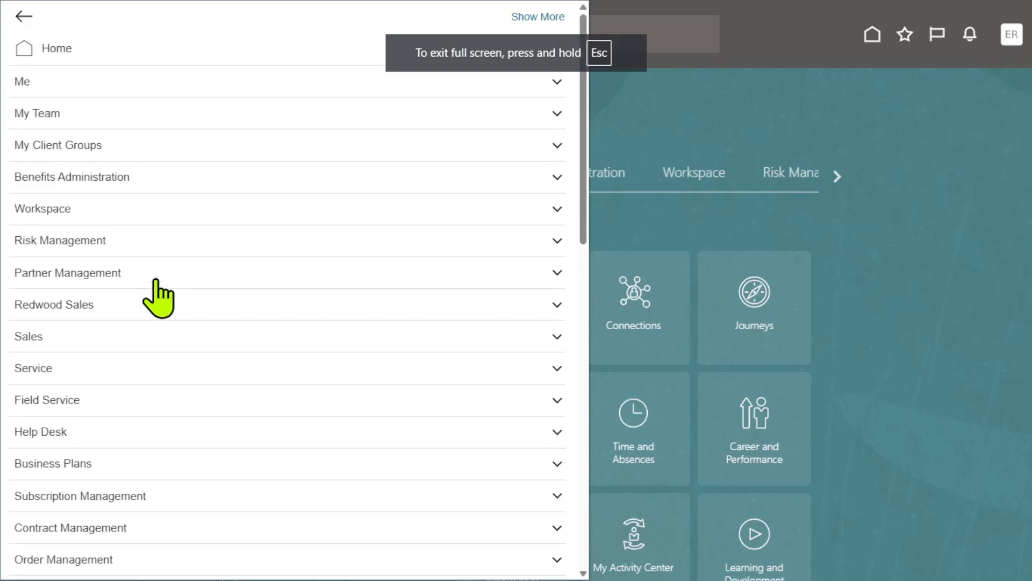
scroll(157, 296, down, 4)
scroll(156, 278, down, 4)
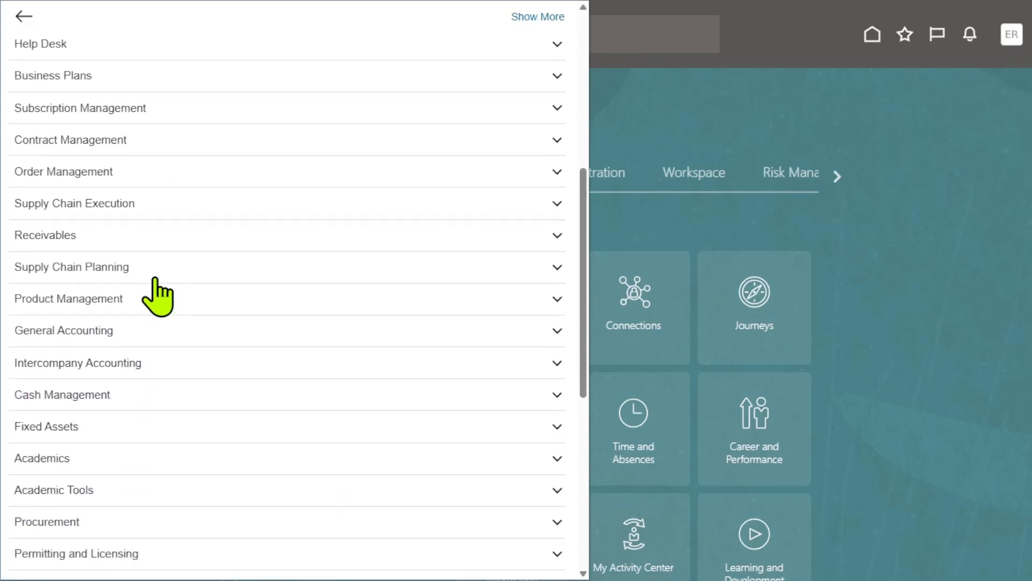
click(103, 305)
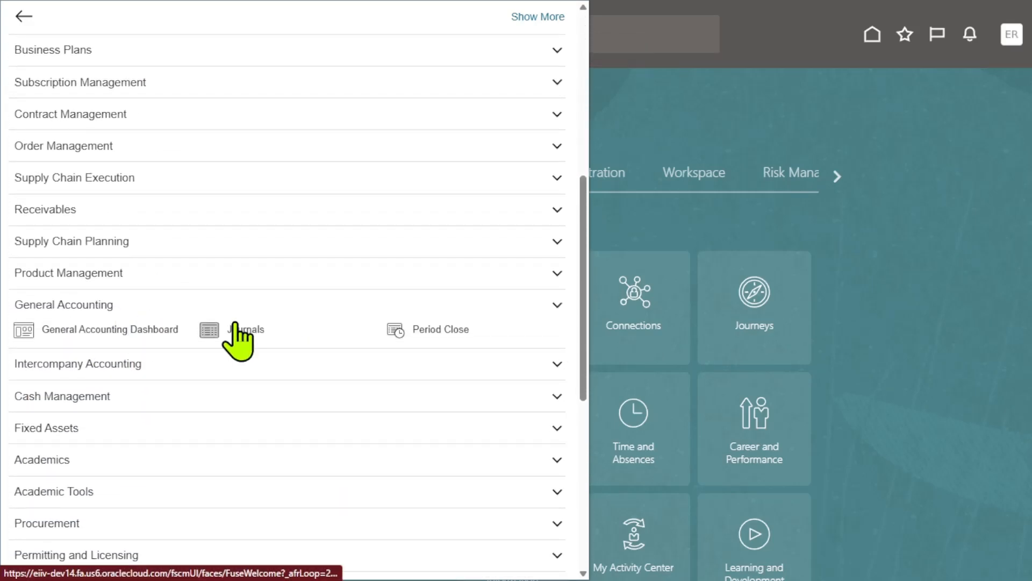
click(218, 329)
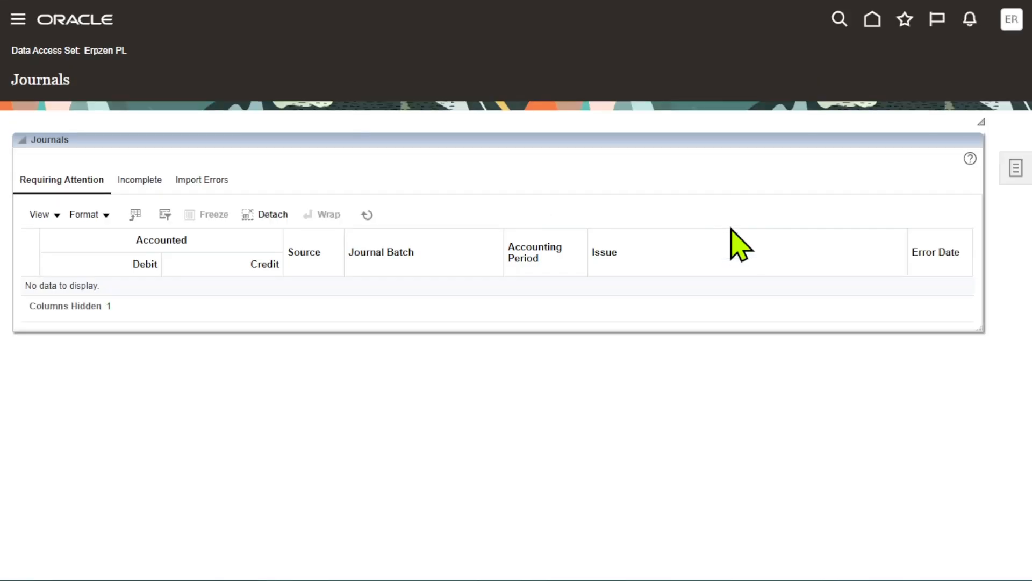
Download the journal spreadsheet with the Create Journal in Spreadsheet task
click(1016, 169)
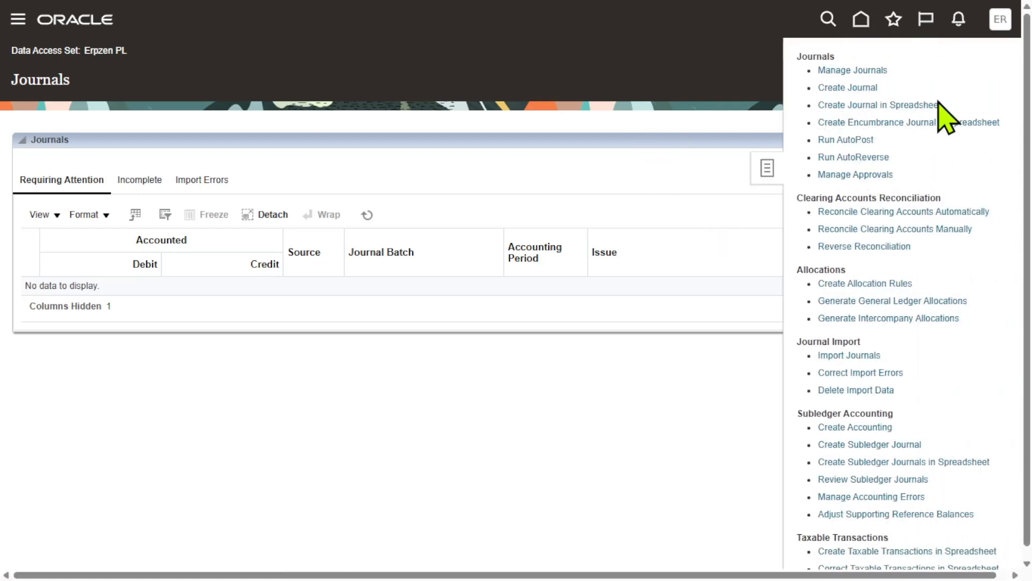
drag(951, 106, 818, 105)
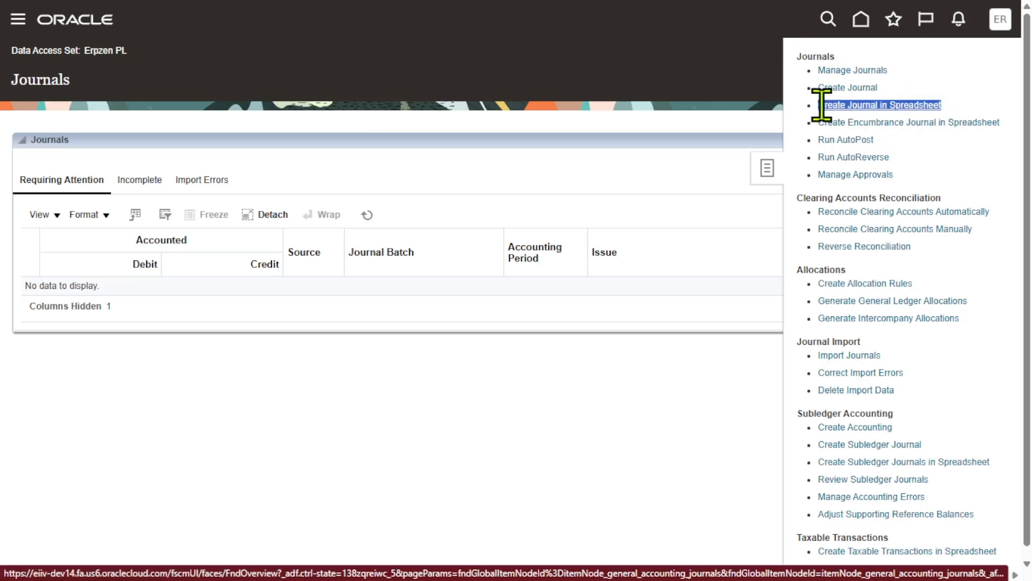
click(894, 115)
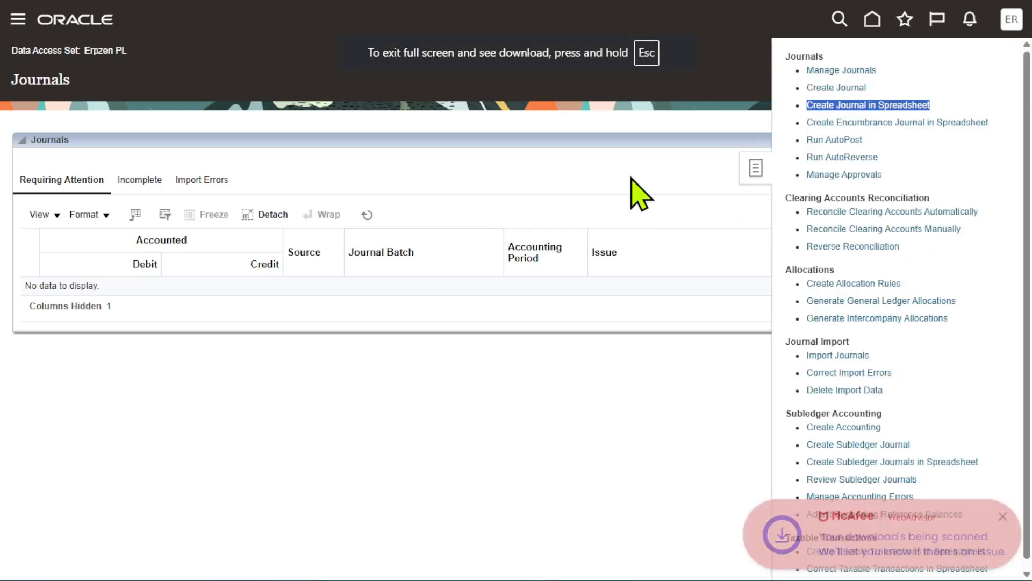
Open the downloaded JournalEntry (2).xlsx in Excel and enable editing
key(Escape)
click(961, 47)
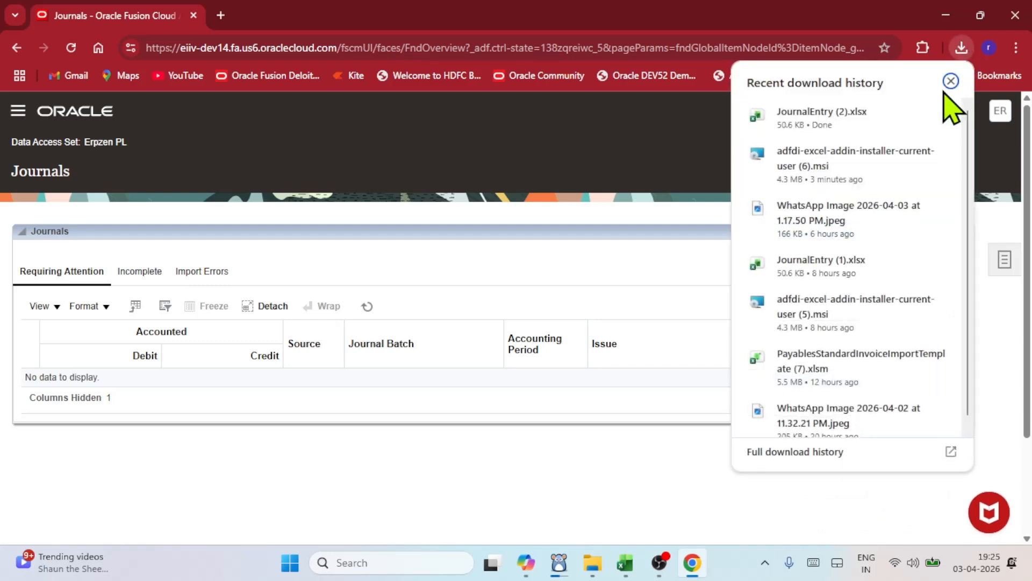
click(832, 129)
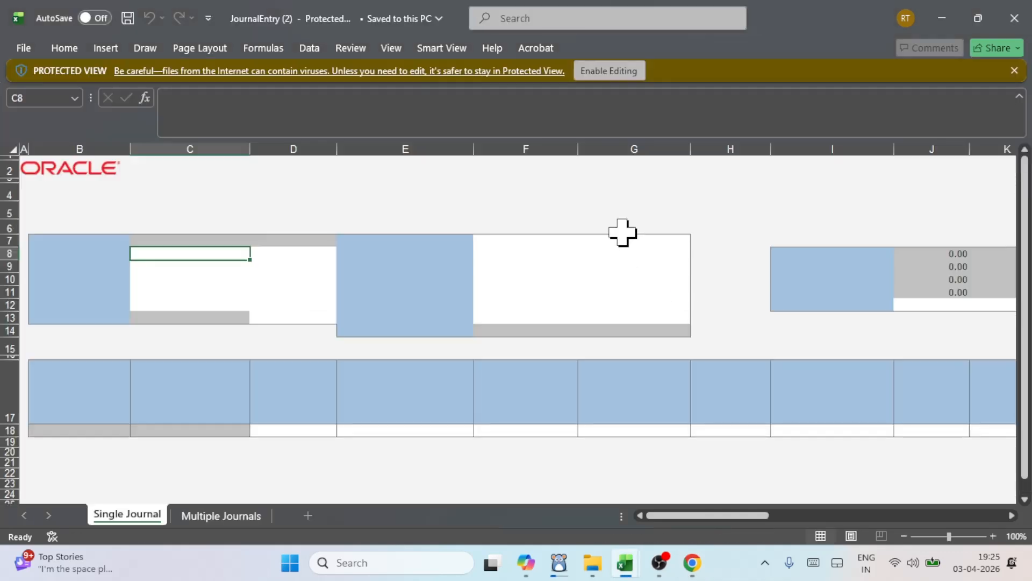
click(622, 71)
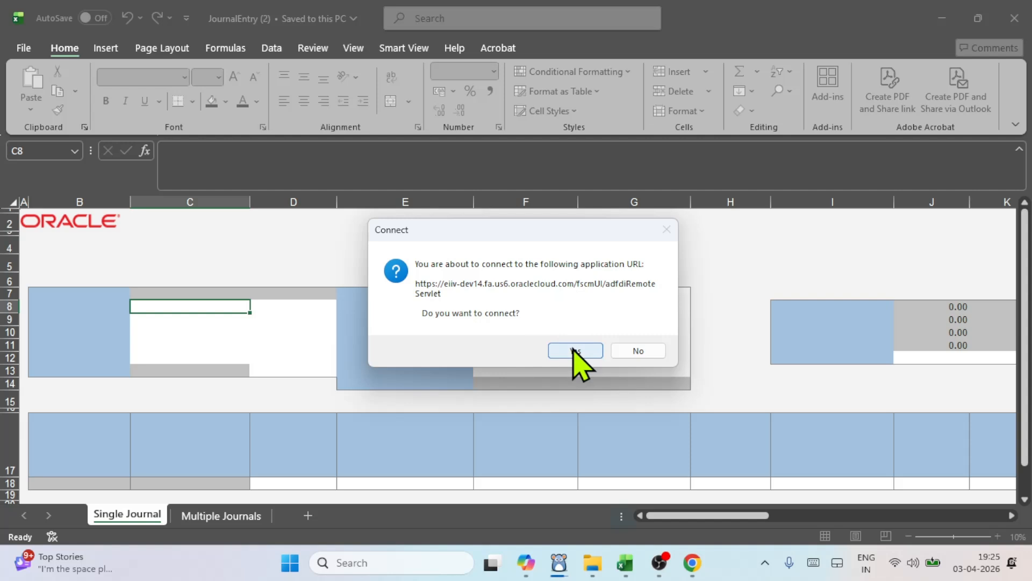
Connect the workbook to the Oracle application URL, sign in with the user ID and account password, and skip the add-in update
click(574, 351)
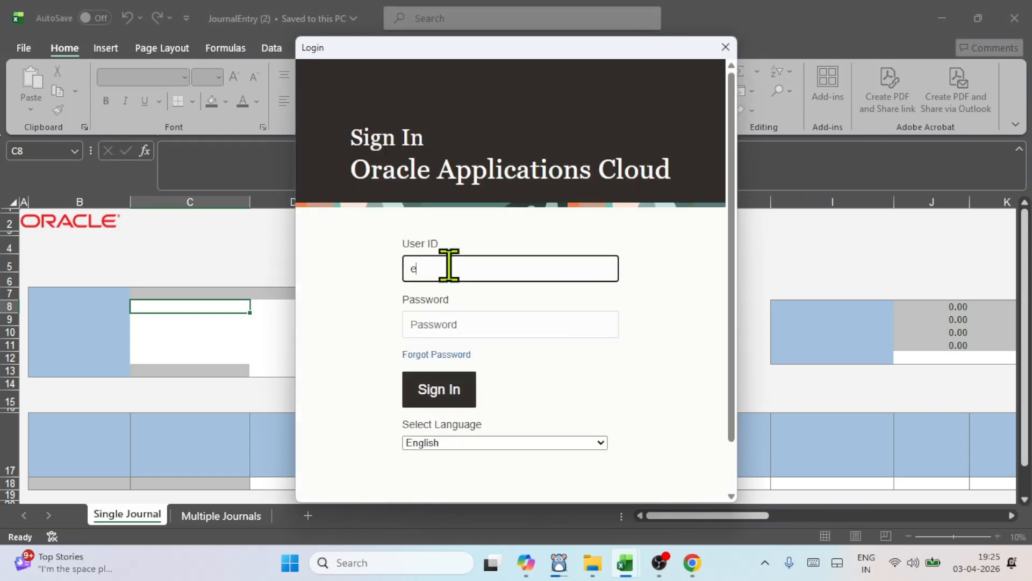
key(Tab)
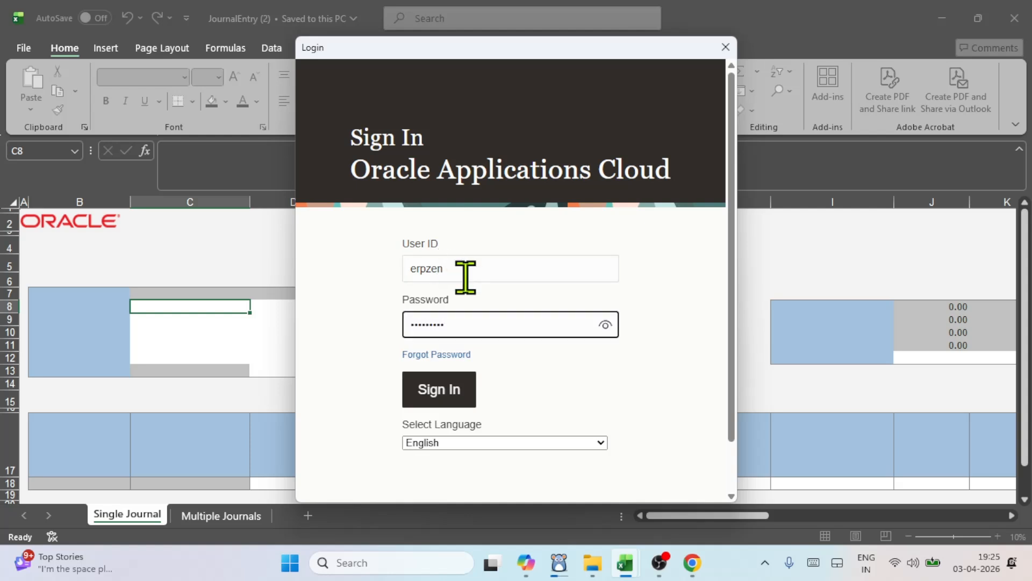
click(451, 378)
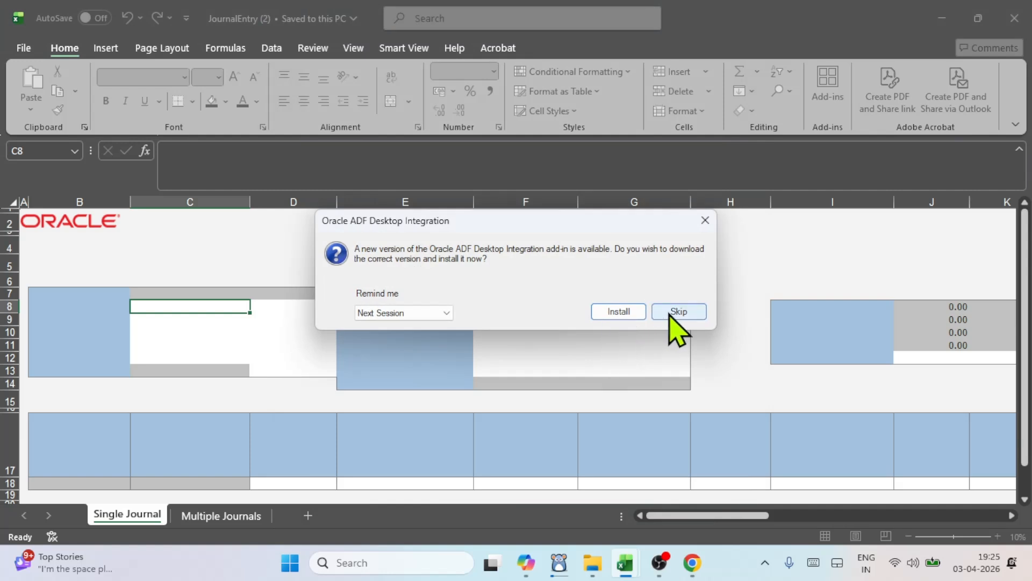
click(679, 312)
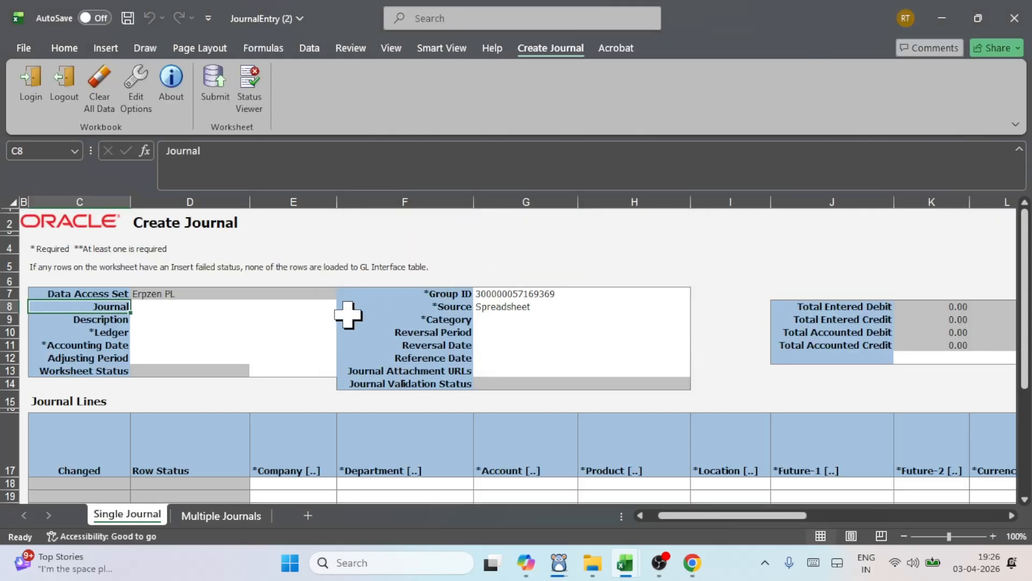
Enter "Spreadsheet Journal" as both the journal name and the description in the Single Journal sheet header
scroll(498, 316, down, 3)
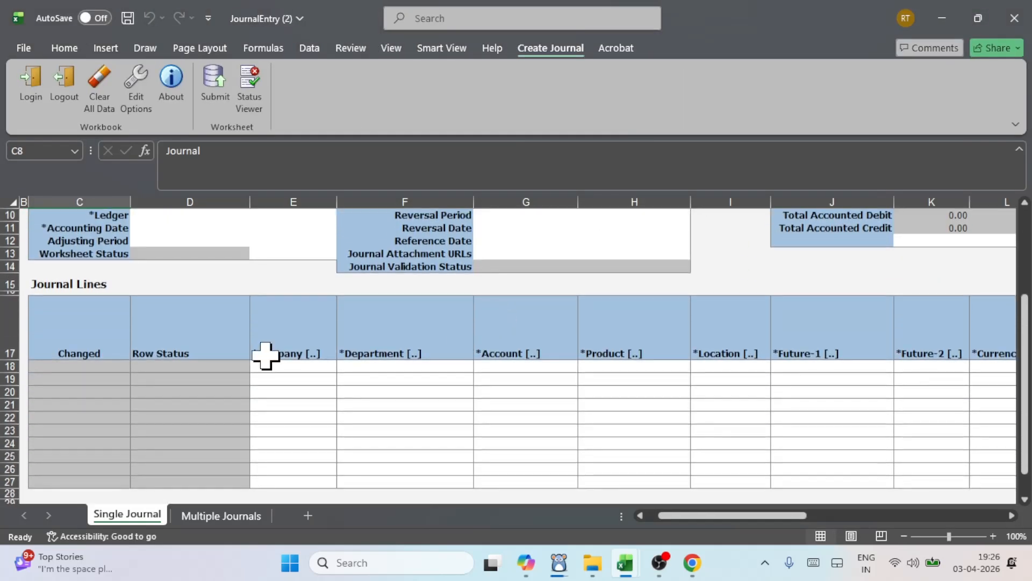
scroll(265, 354, up, 3)
click(152, 307)
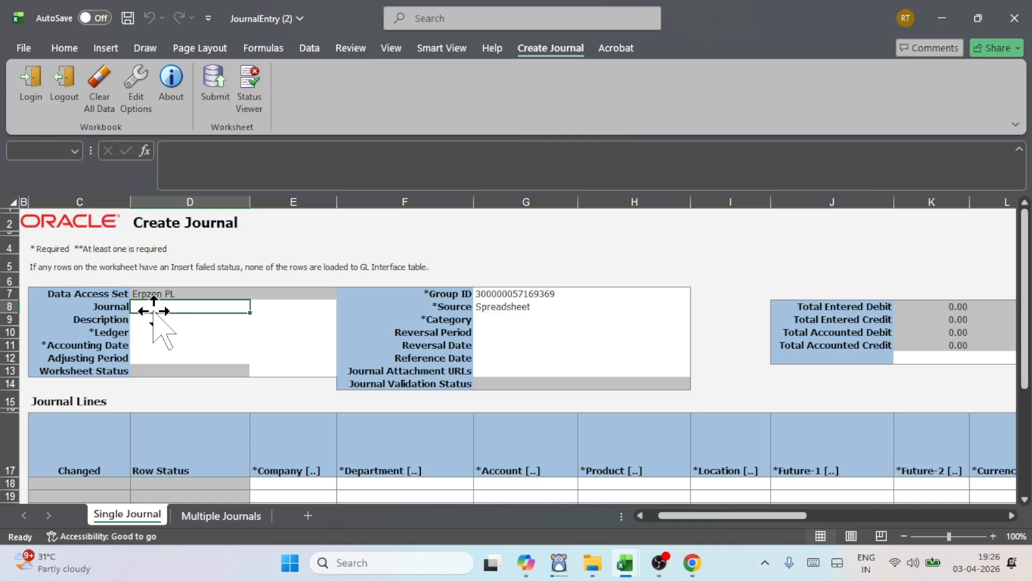
click(164, 293)
click(149, 309)
text(Spreadsheet Journal)
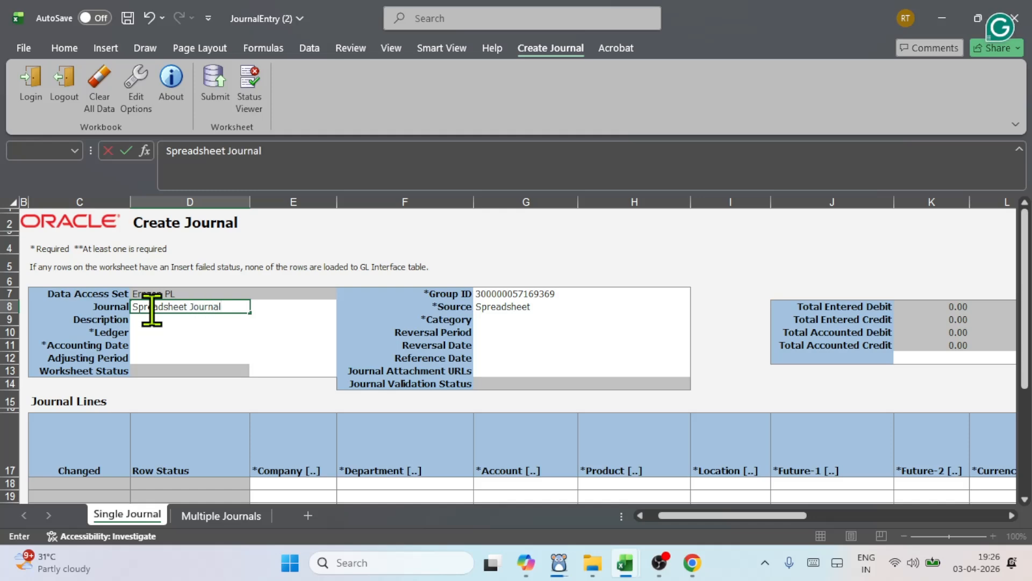
click(156, 320)
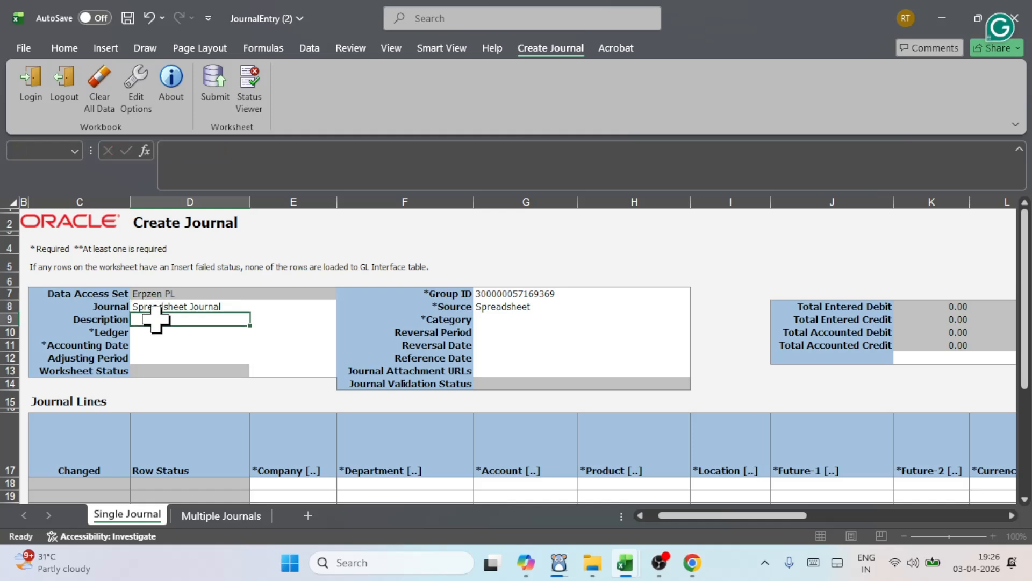
text(Spreadsheet Journal)
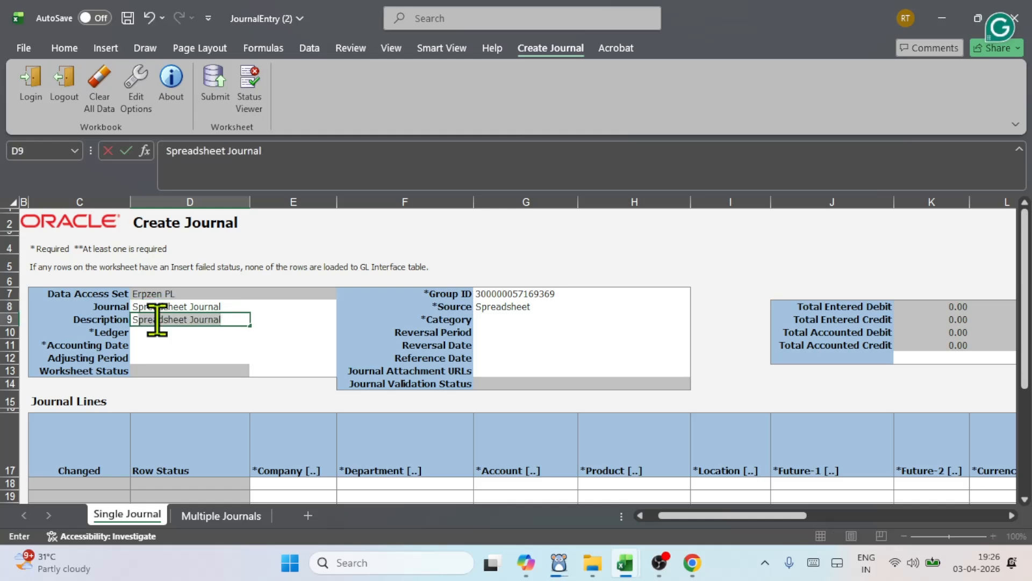
key(Return)
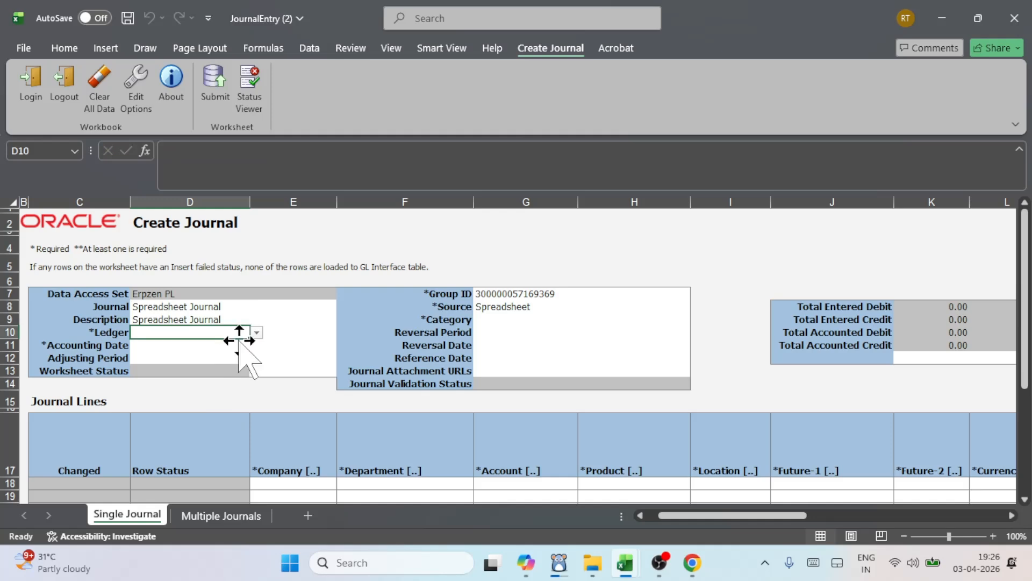
Choose Erpzen PL as the journal's ledger and set the accounting date to 01-12-2017
click(257, 333)
click(219, 344)
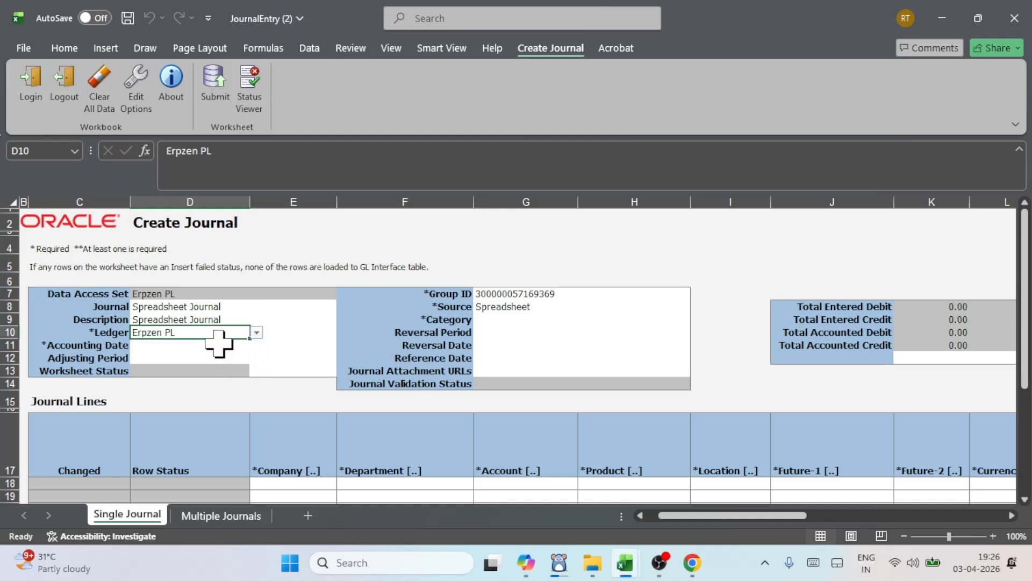
click(153, 347)
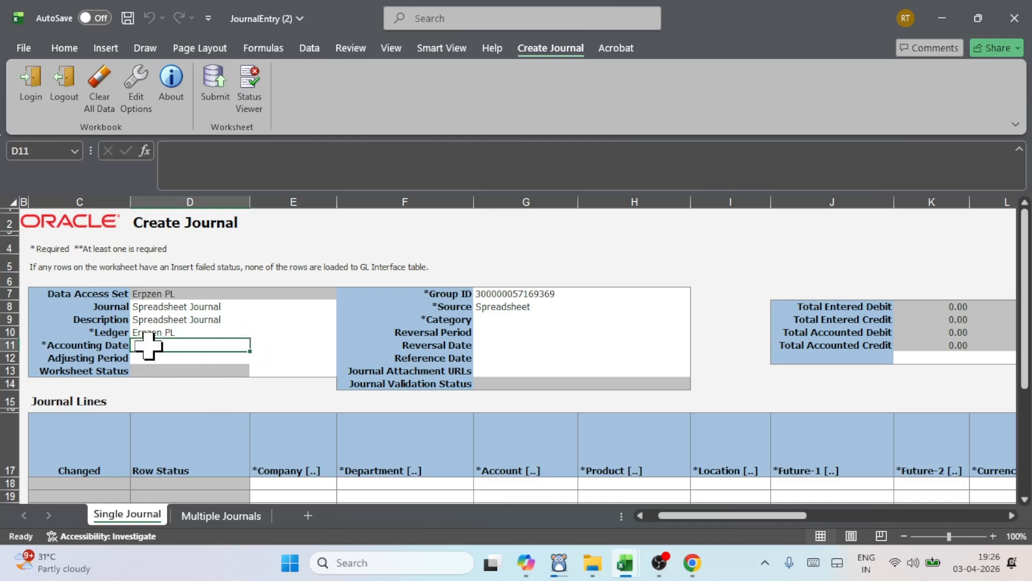
double_click(148, 347)
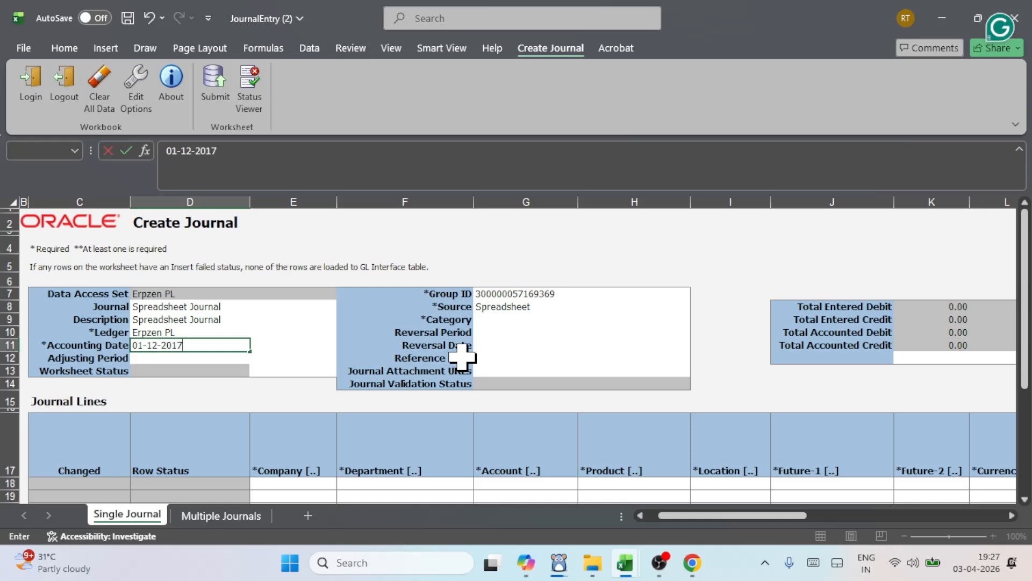
key(Return)
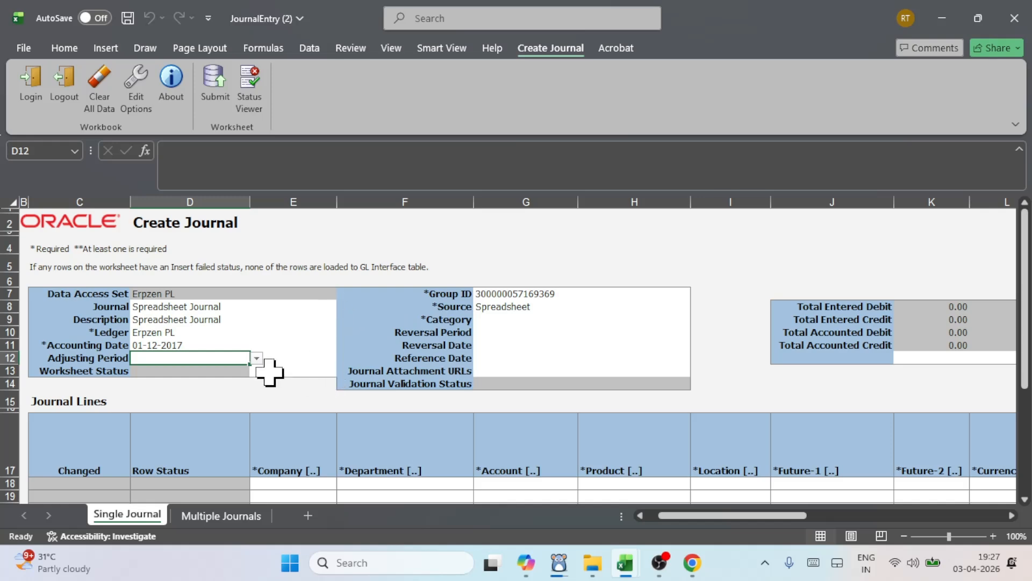
Keep Spreadsheet as the journal source, then search the categories for "Adjust" and choose Adjustment as the journal's category
click(508, 306)
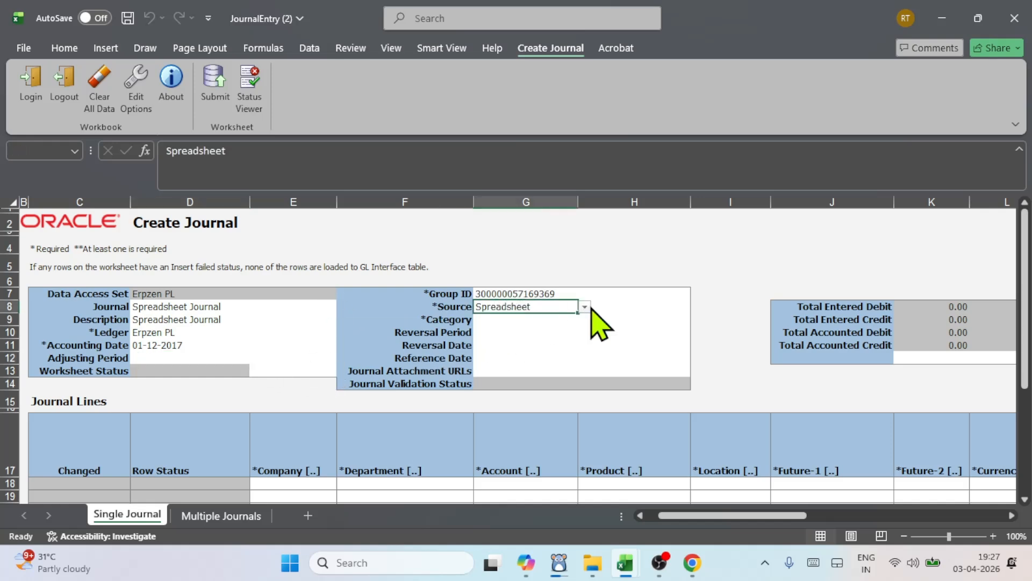
click(585, 309)
click(572, 318)
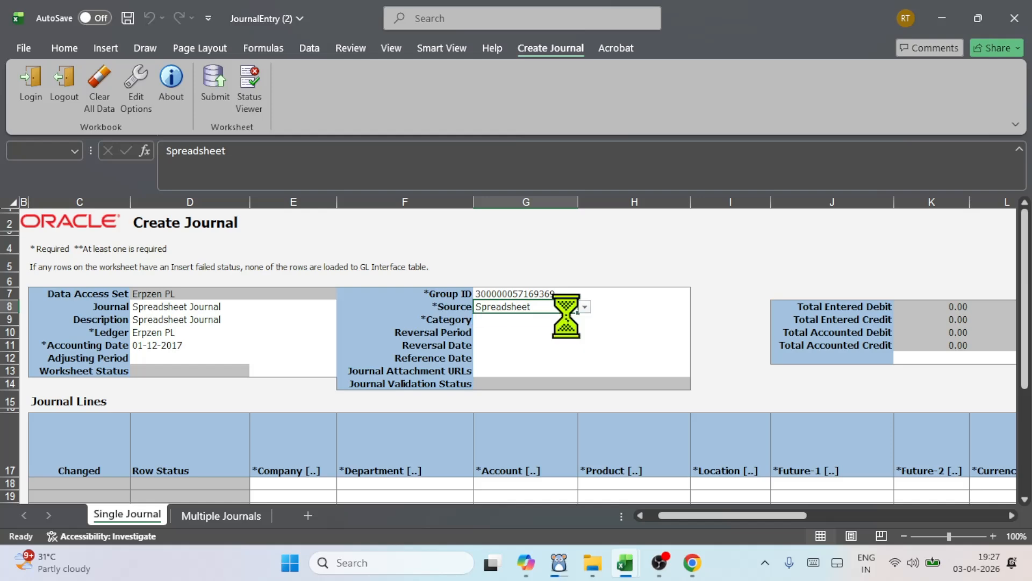
click(493, 321)
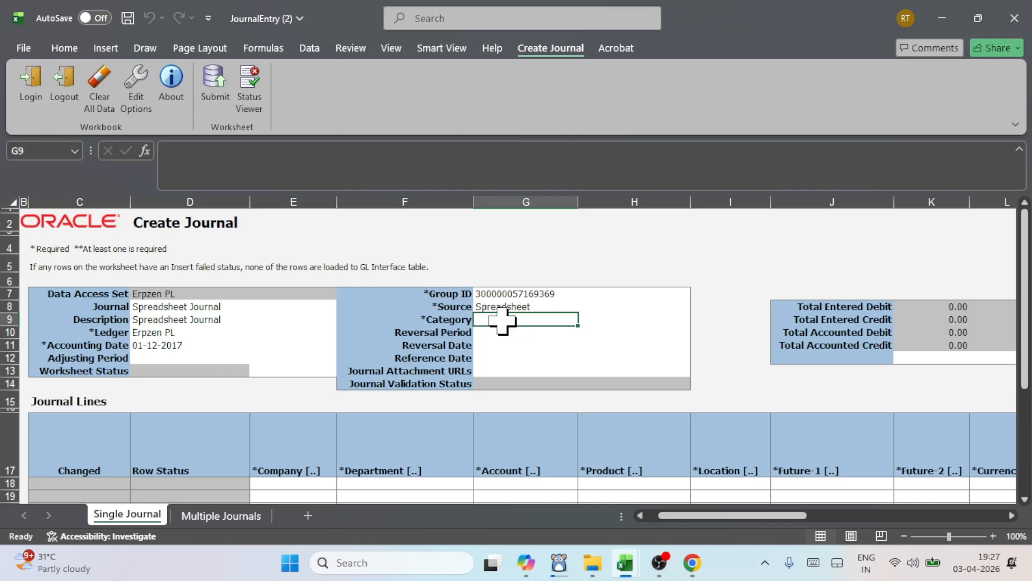
double_click(502, 321)
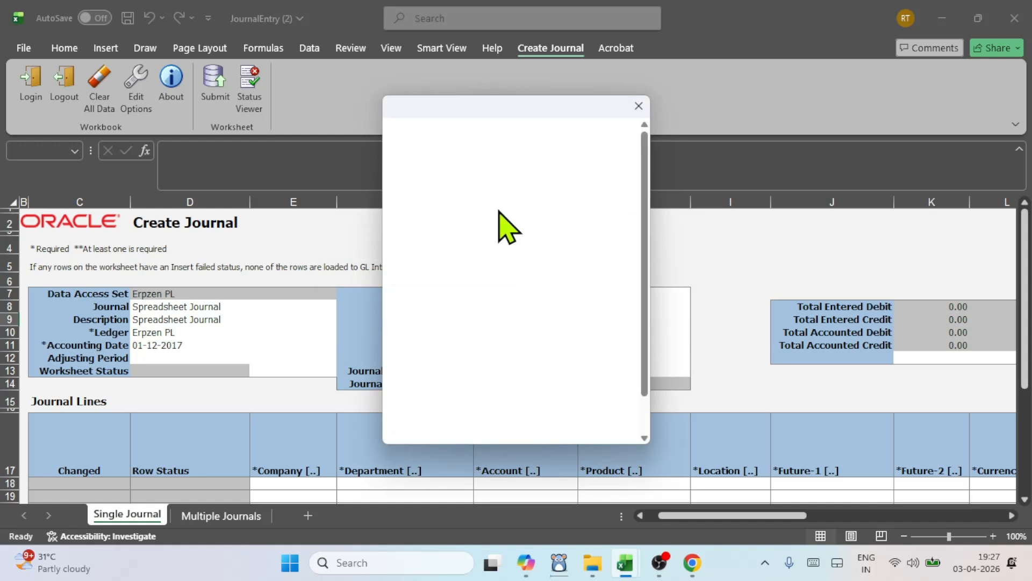
click(485, 159)
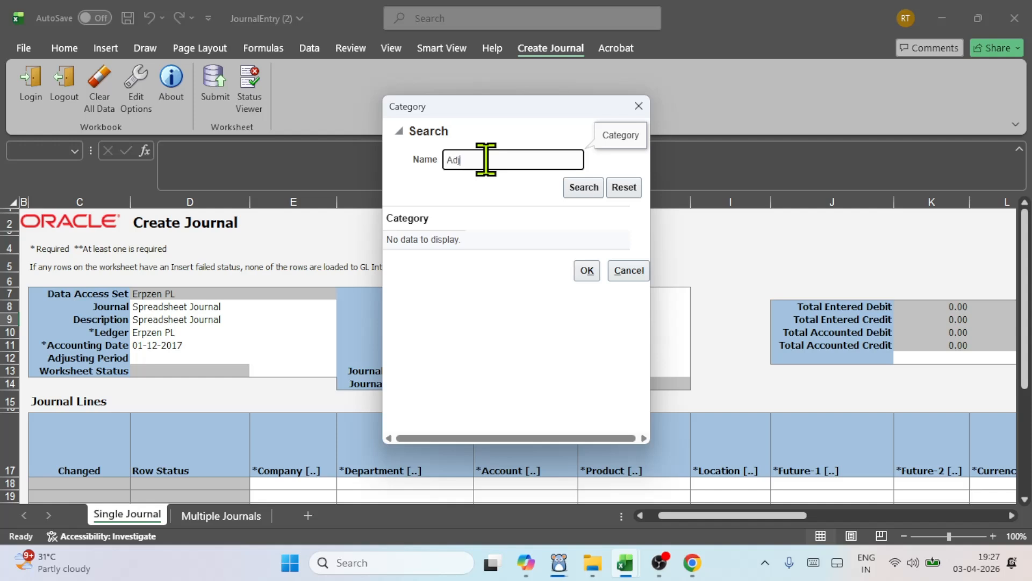
click(581, 188)
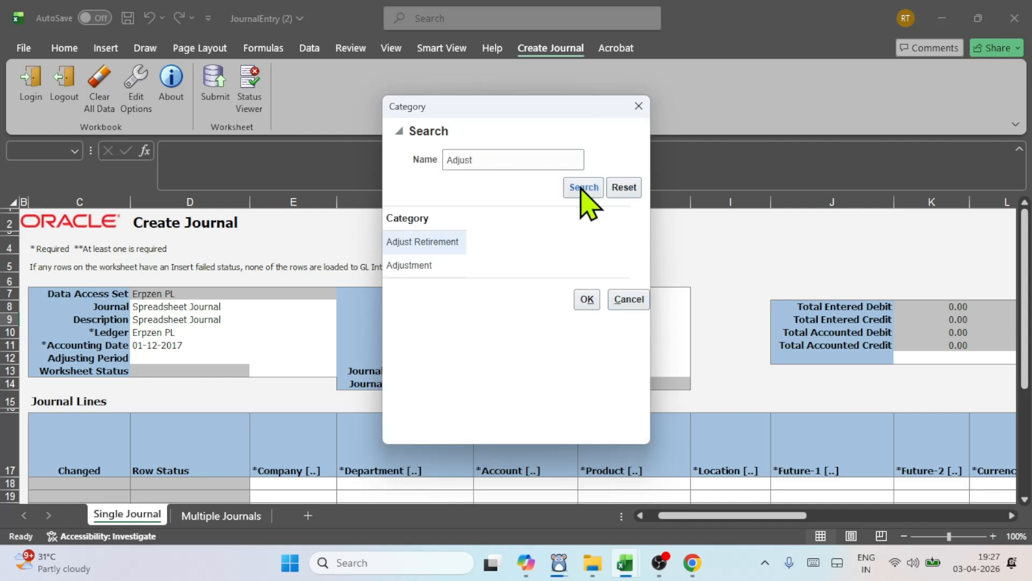
click(424, 264)
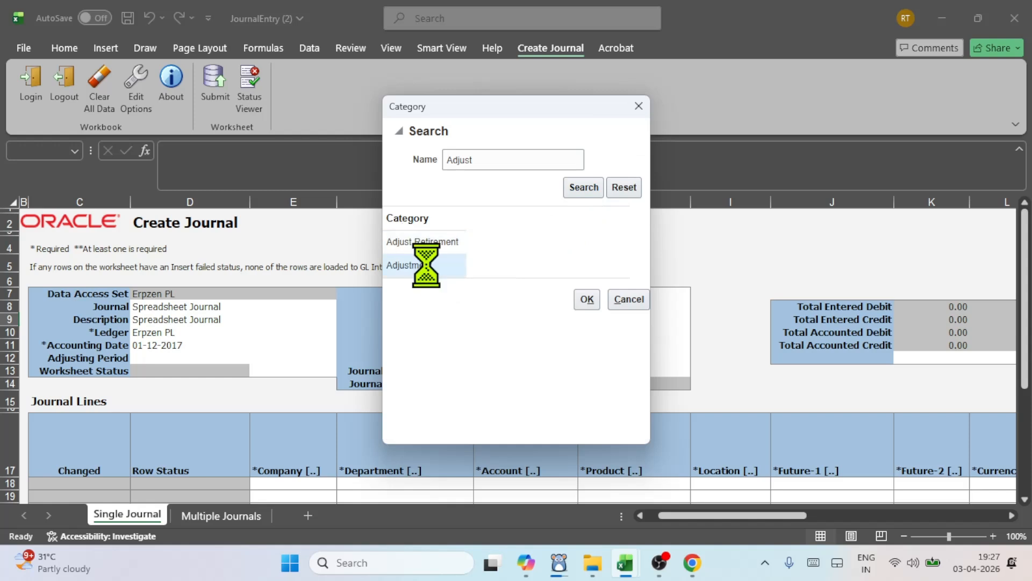
click(587, 300)
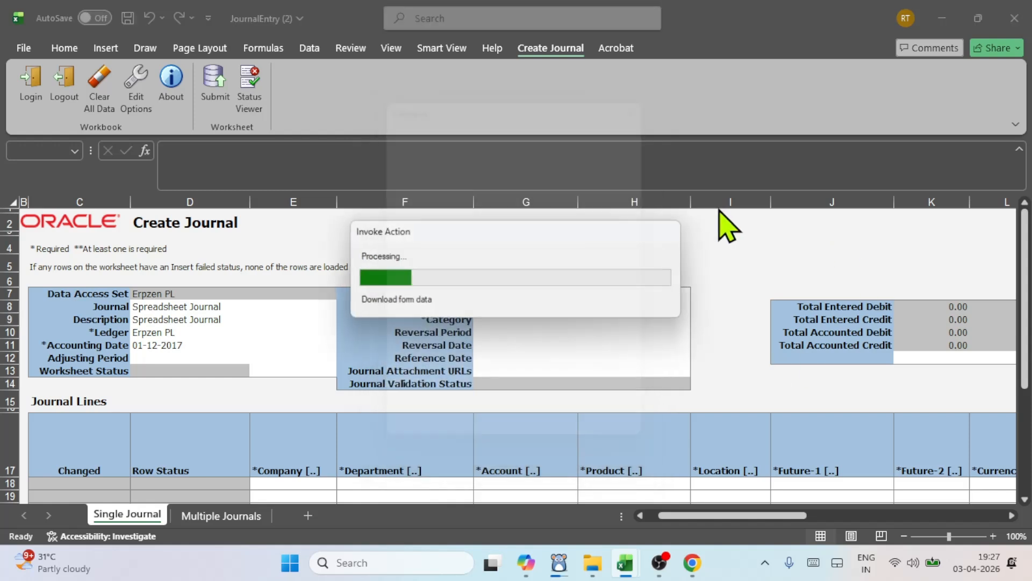
Start account selection for the first journal line, choosing company 101 (Paris) and department 0000 (Default)
scroll(737, 262, down, 3)
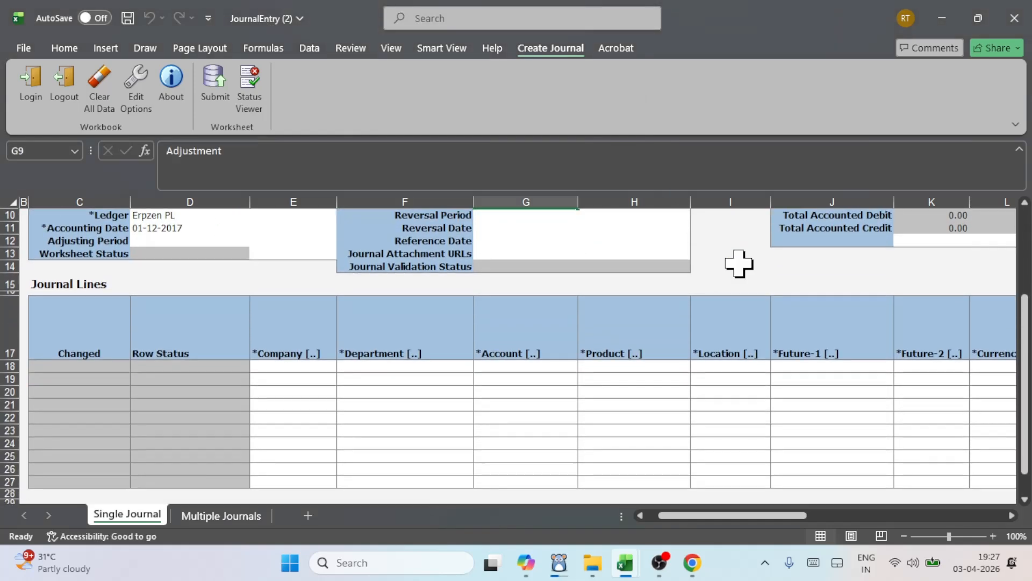
click(285, 367)
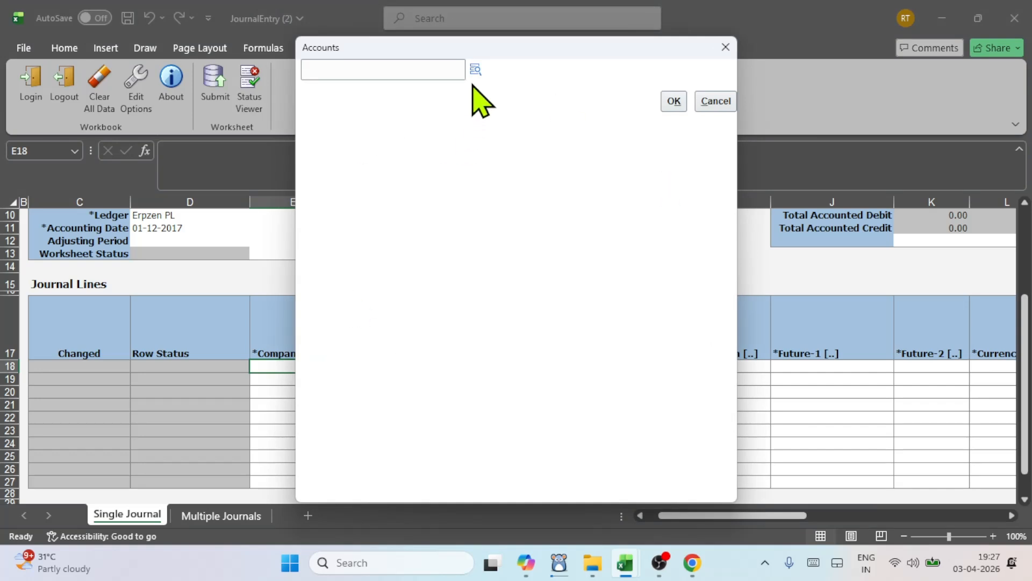
click(476, 70)
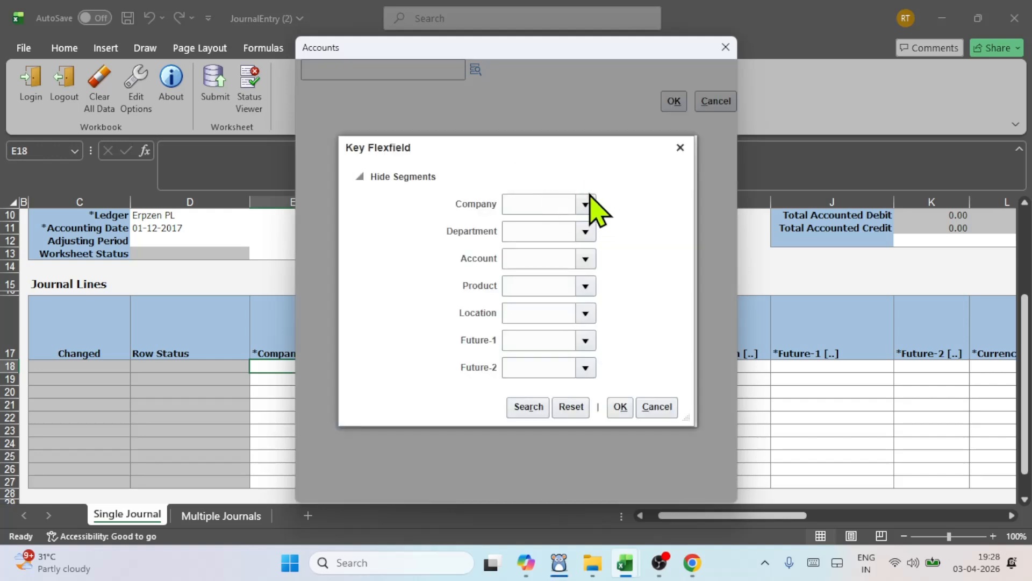
click(584, 204)
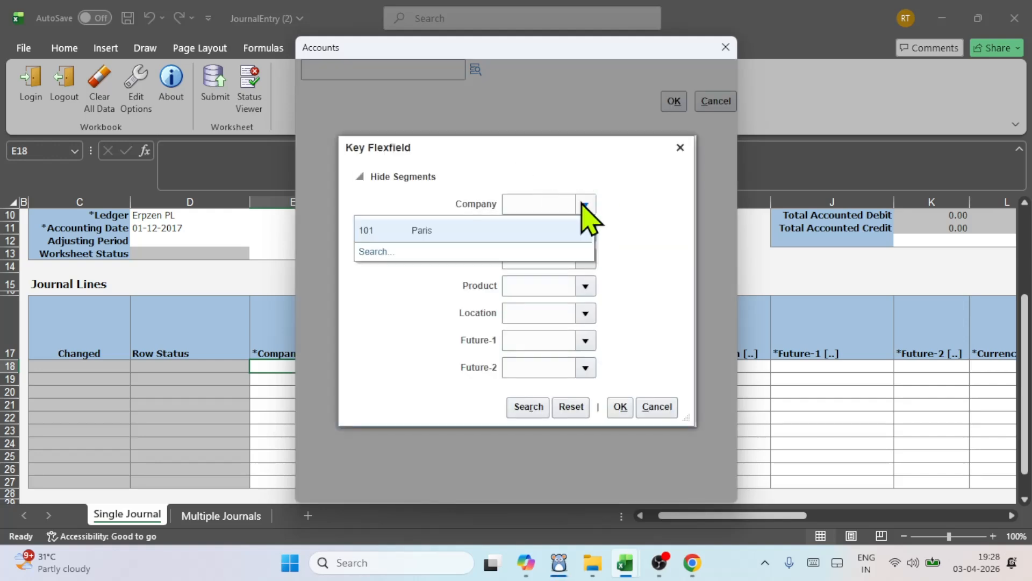
click(544, 232)
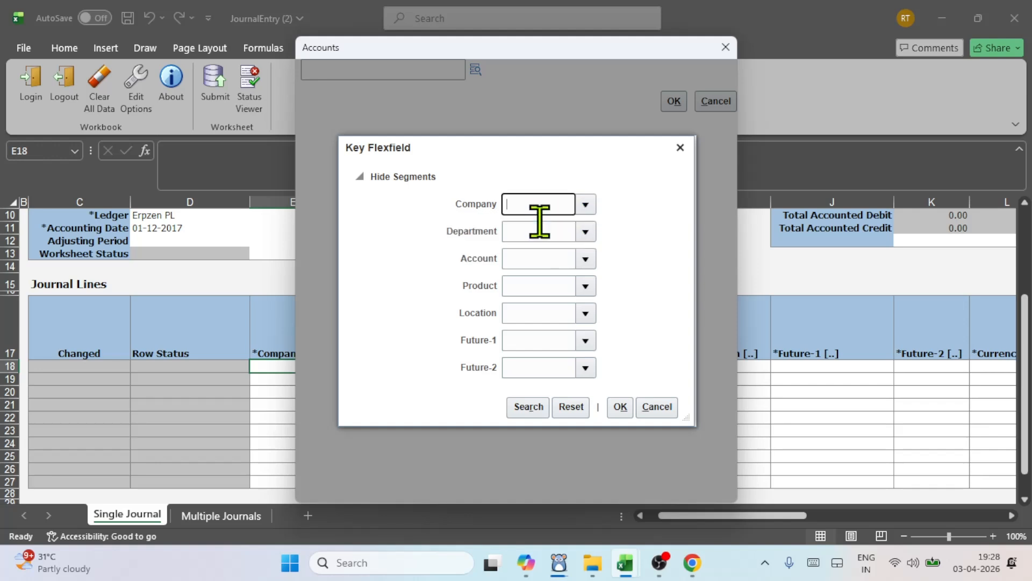
click(586, 231)
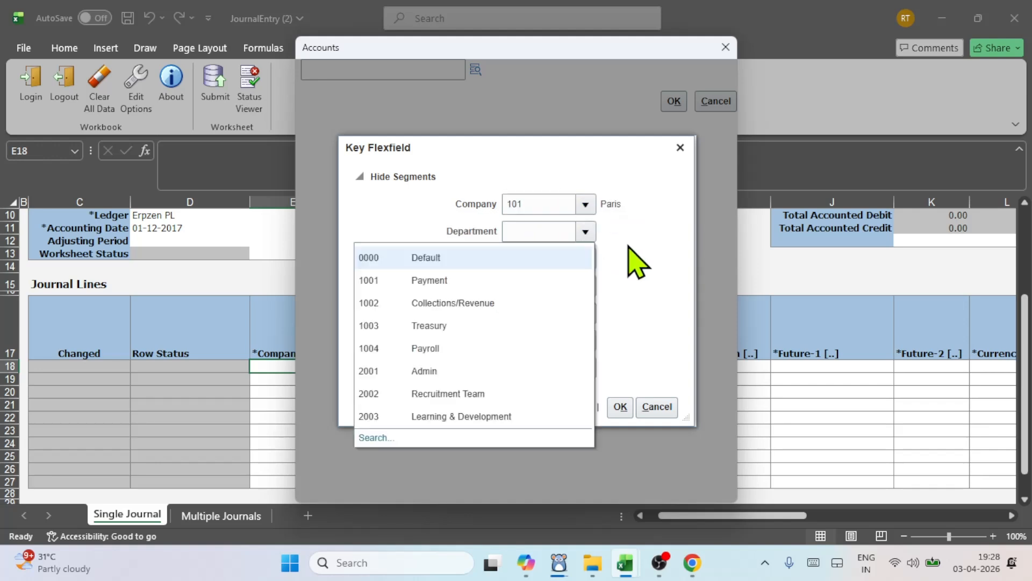
click(571, 261)
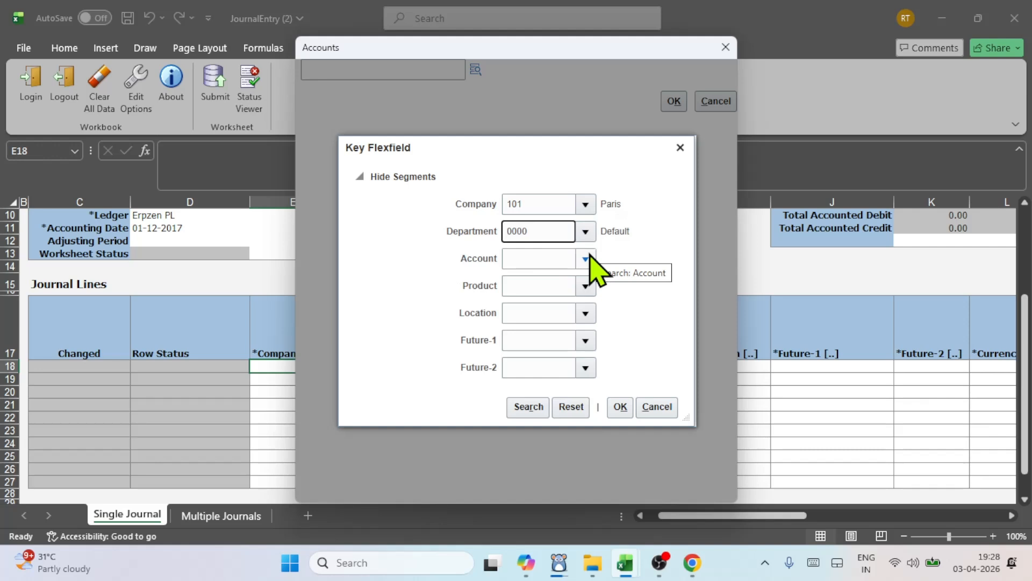
Search the account segment by the description "general expense" and choose 74501 General Expense
click(585, 259)
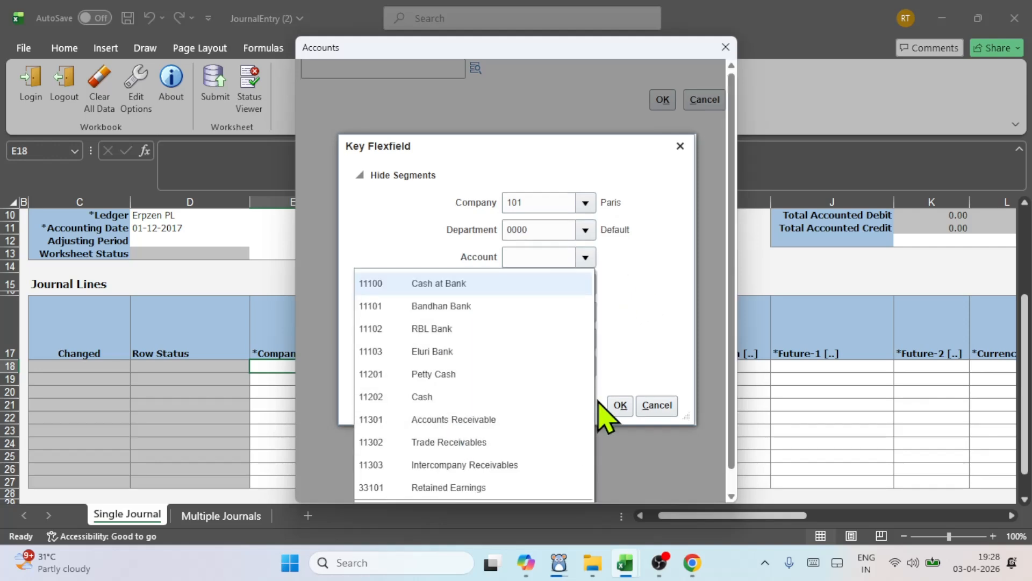
click(383, 487)
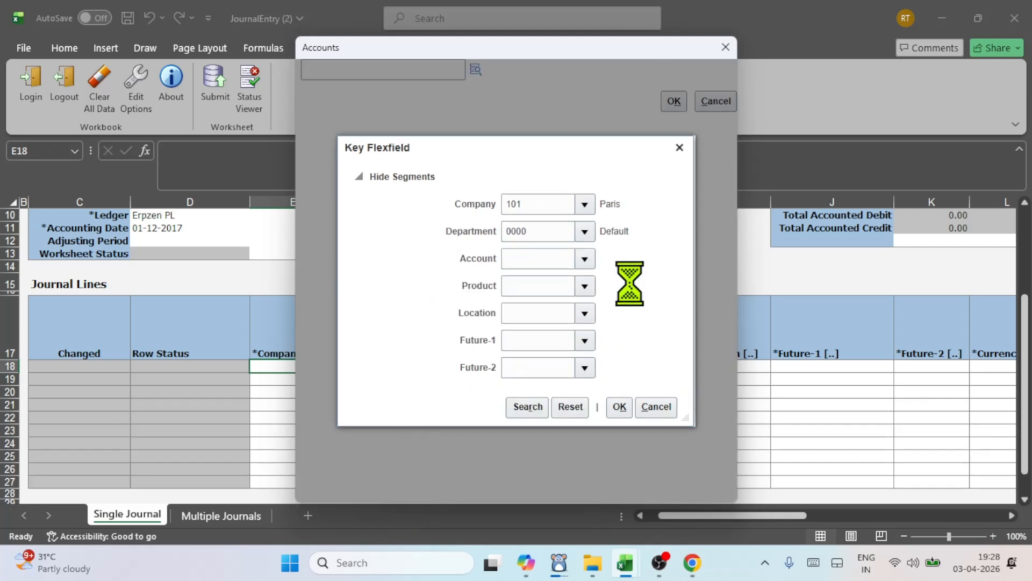
click(529, 183)
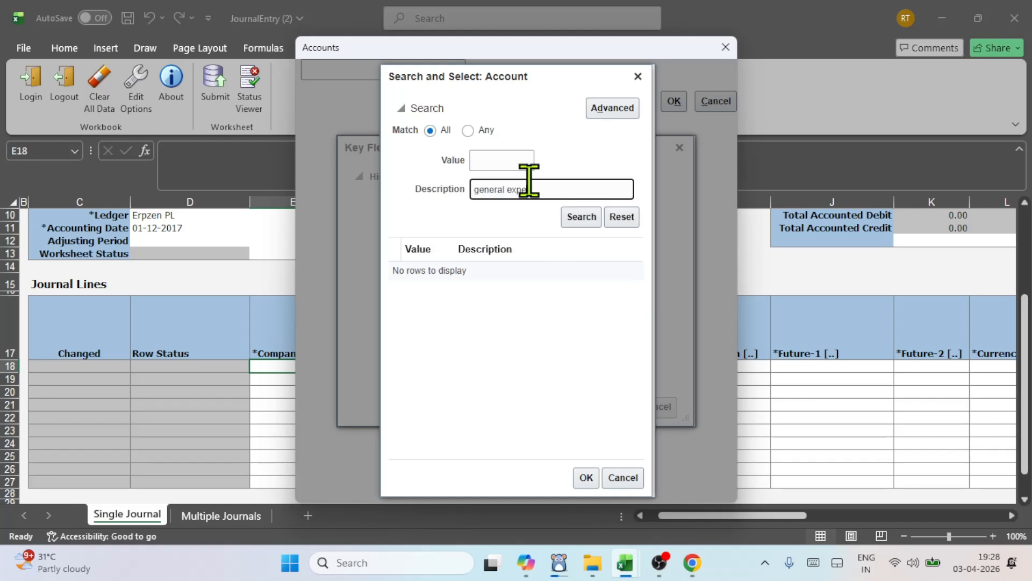
click(581, 217)
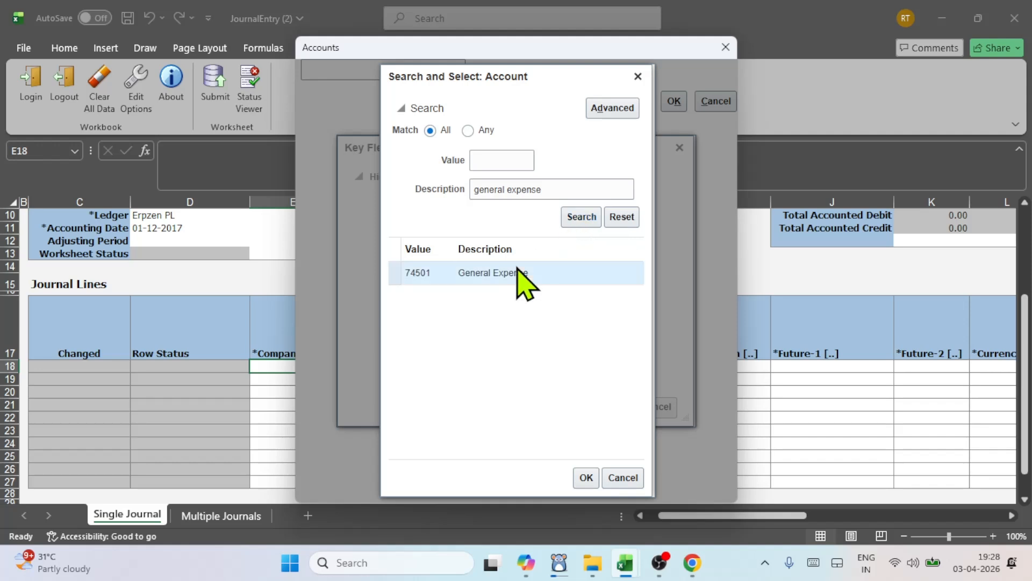
click(586, 477)
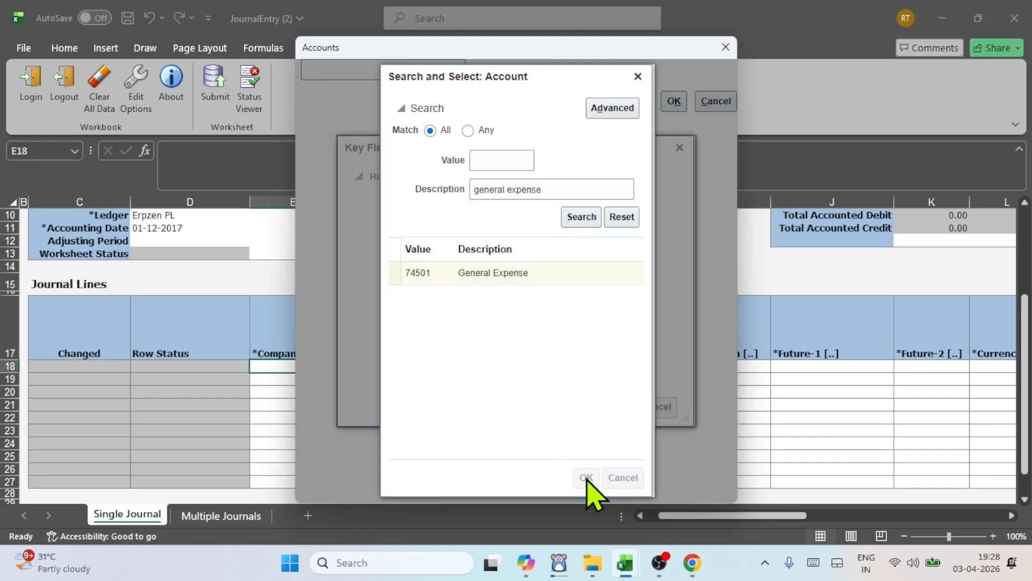
click(537, 407)
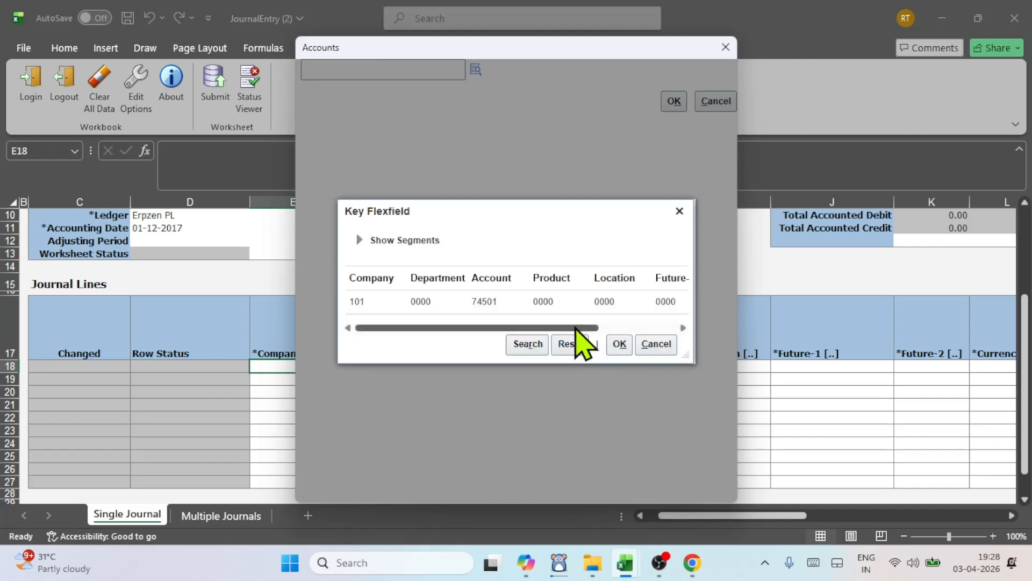
click(548, 302)
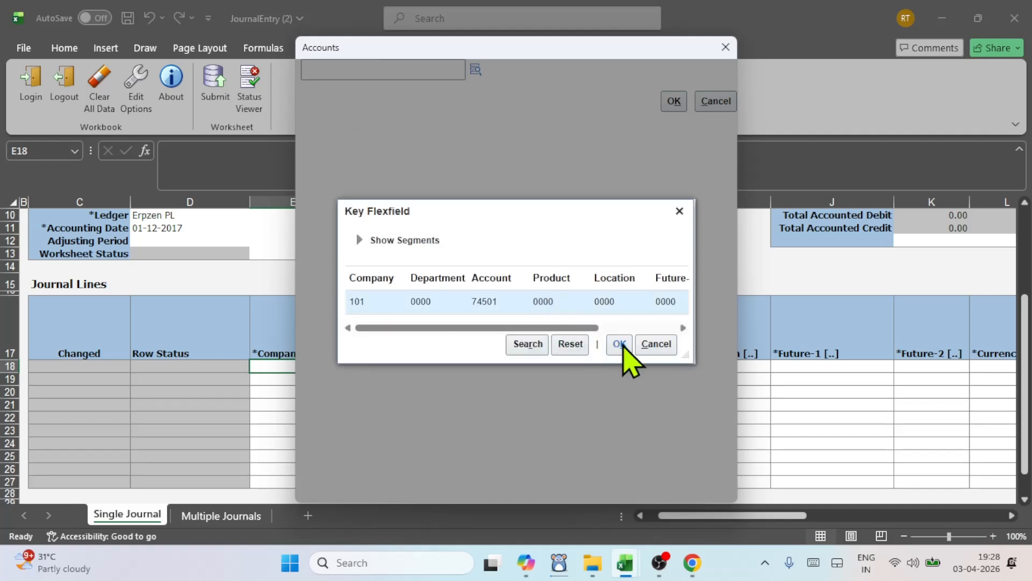
click(620, 344)
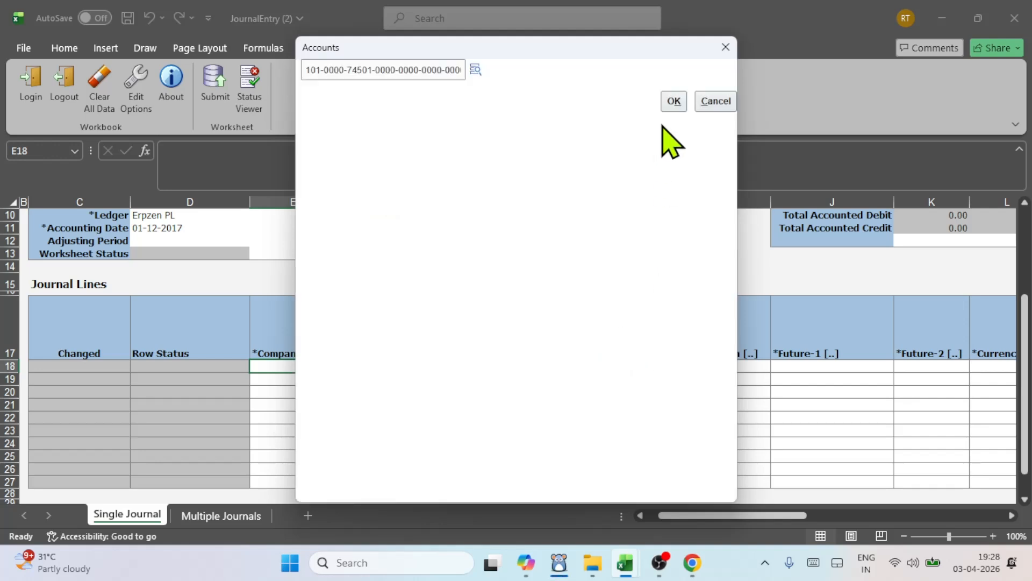
click(674, 102)
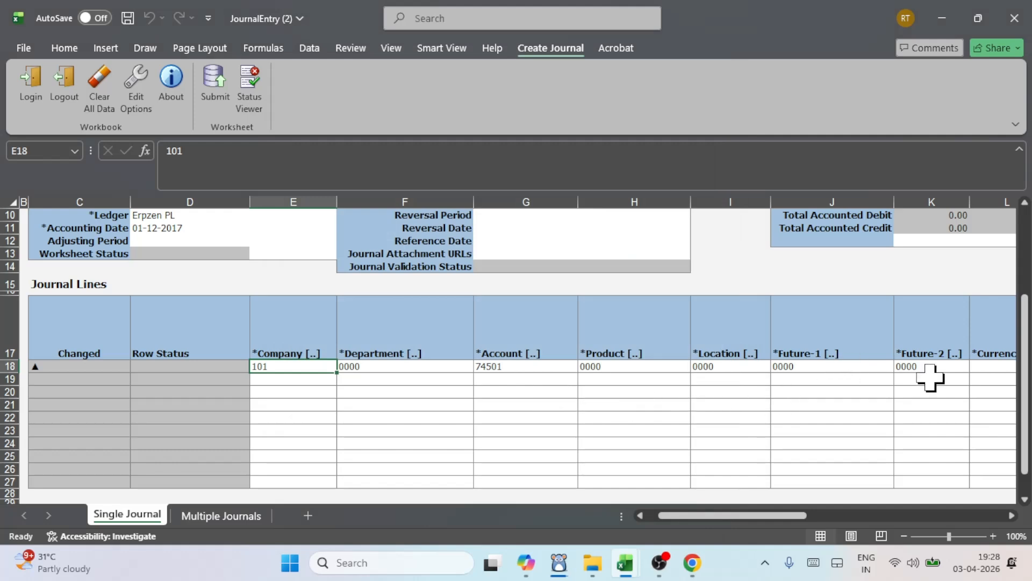
Search the currencies for USD and assign US Dollar (USD) to the first journal line
click(346, 367)
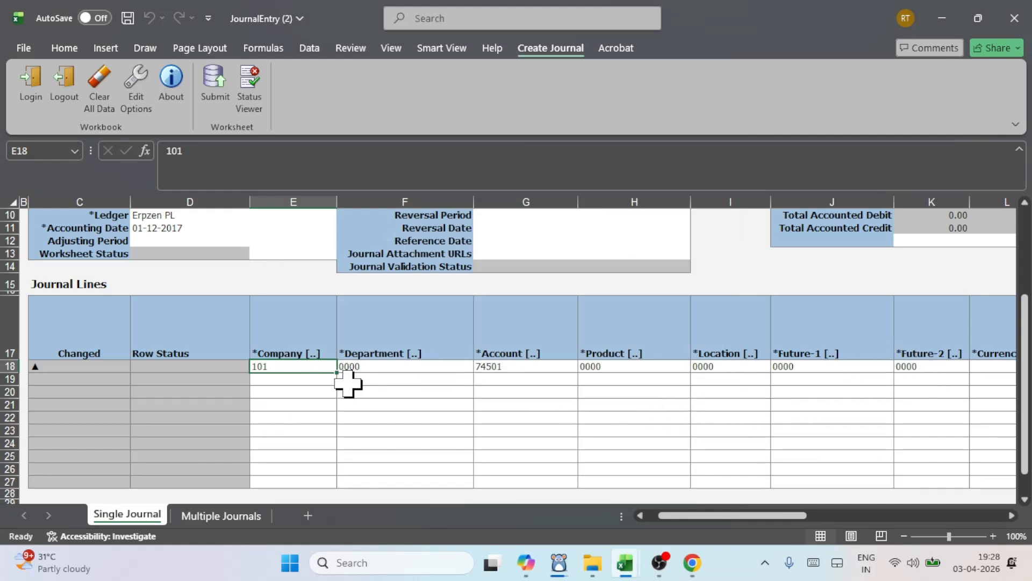
key(Tab)
key(Tab)
key(Tab)
key(Tab)
key(Tab)
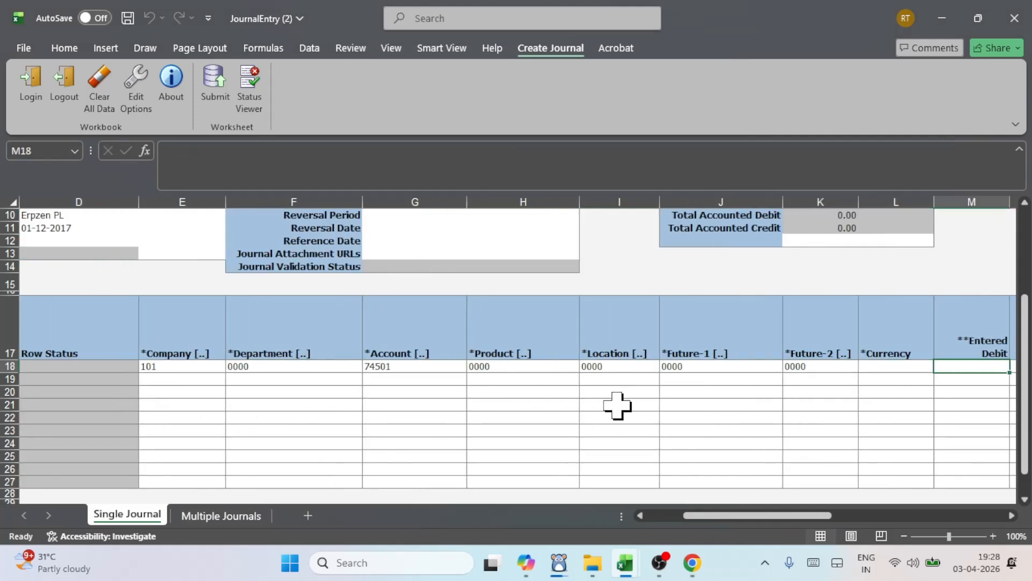
double_click(892, 369)
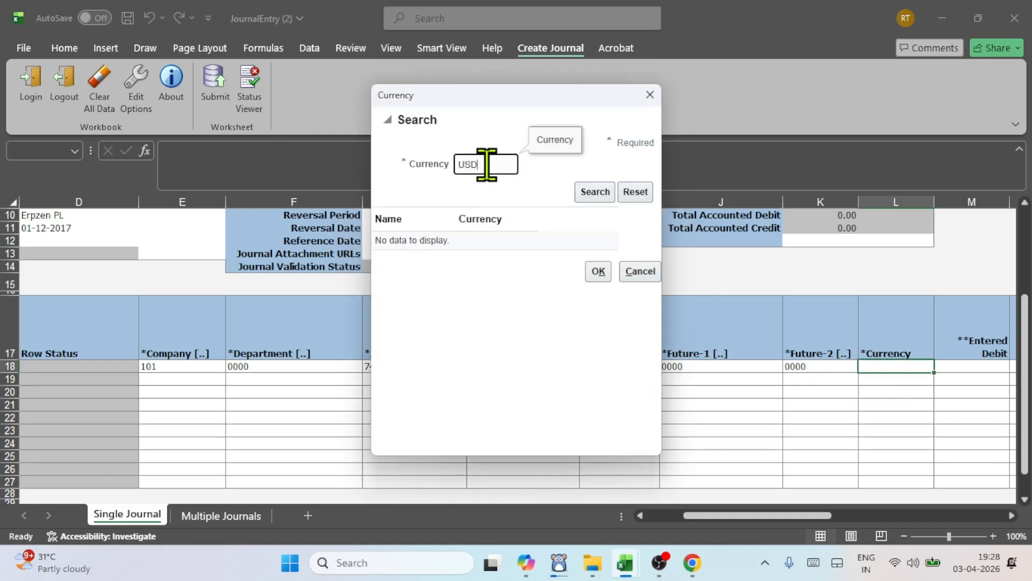
click(594, 192)
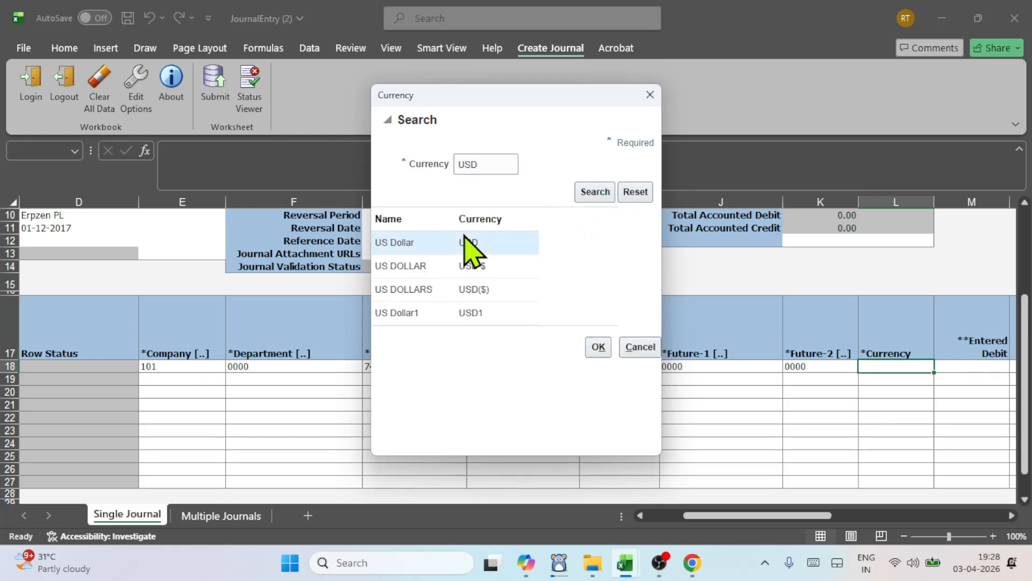
click(601, 348)
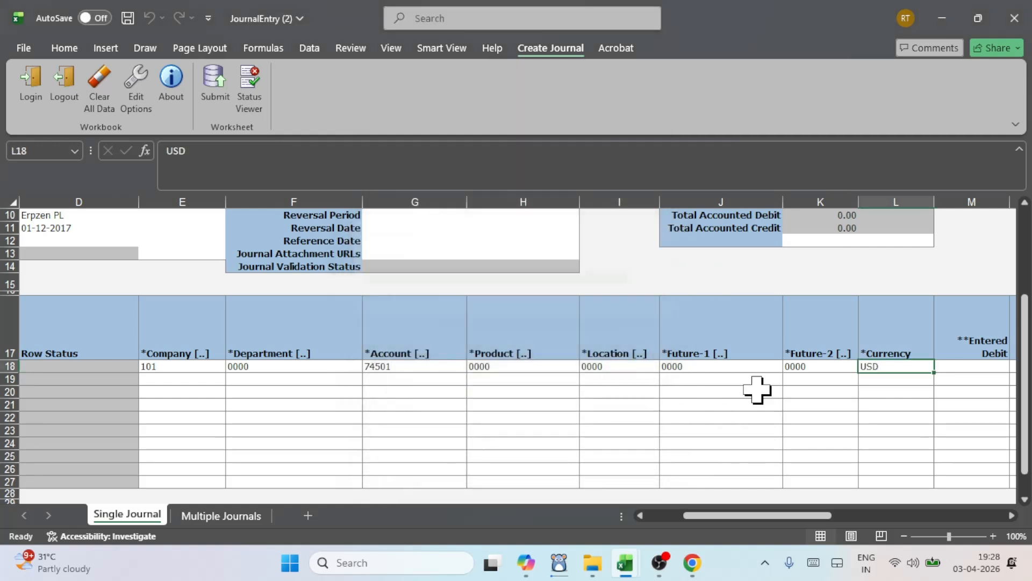
Enter 2000 as the entered debit of the first journal line
key(Tab)
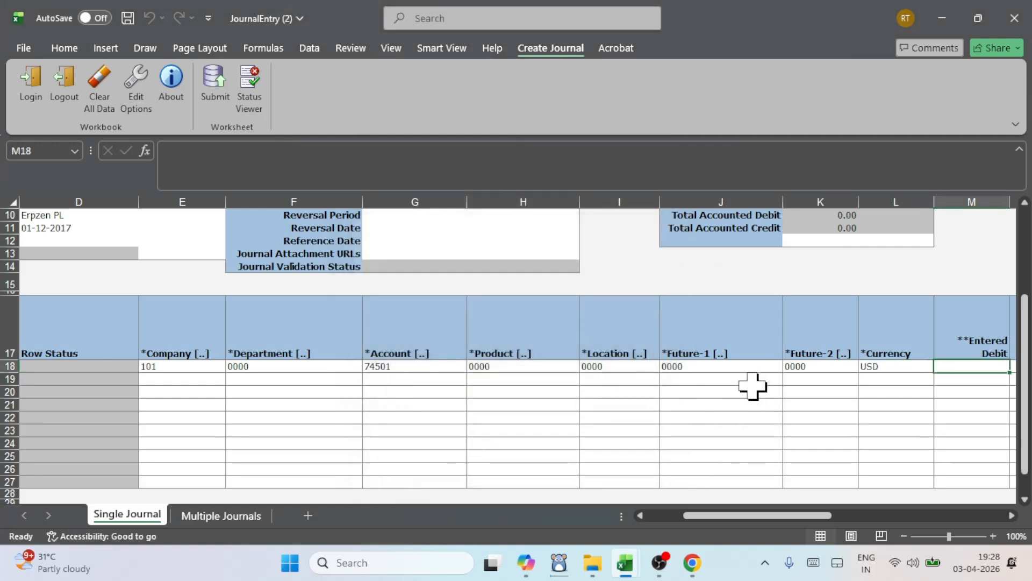
text(2000)
key(Return)
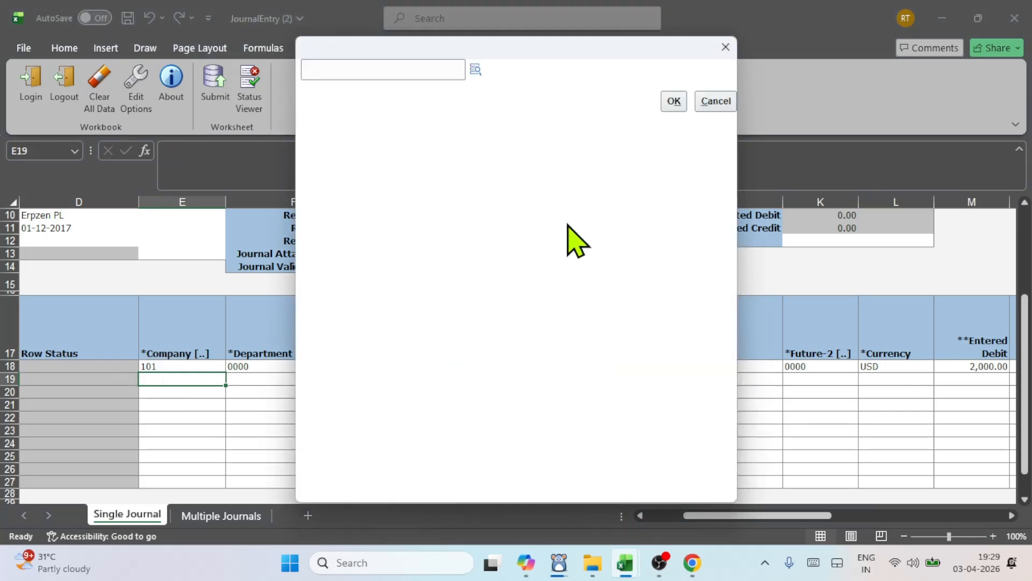
click(476, 71)
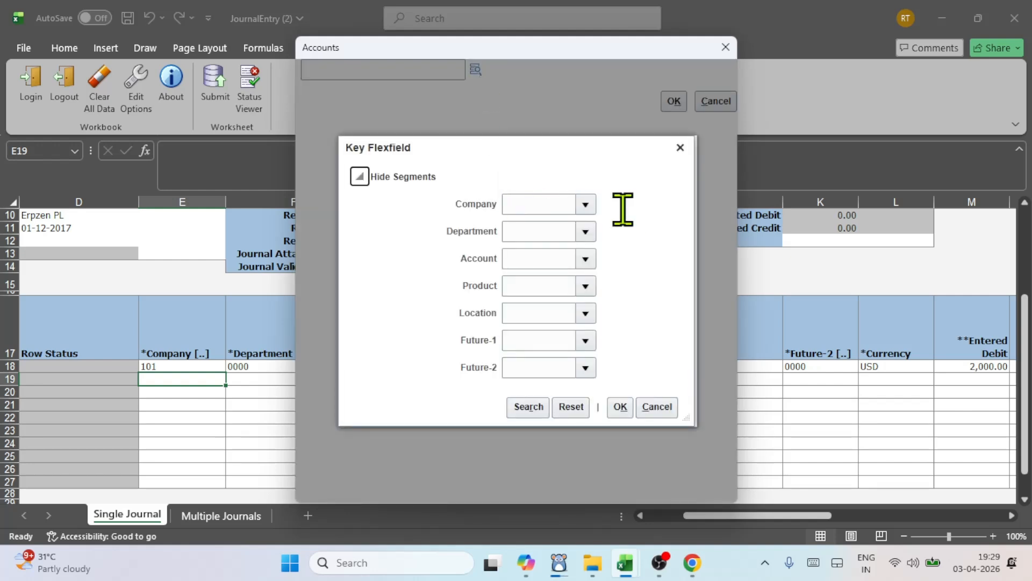
click(585, 204)
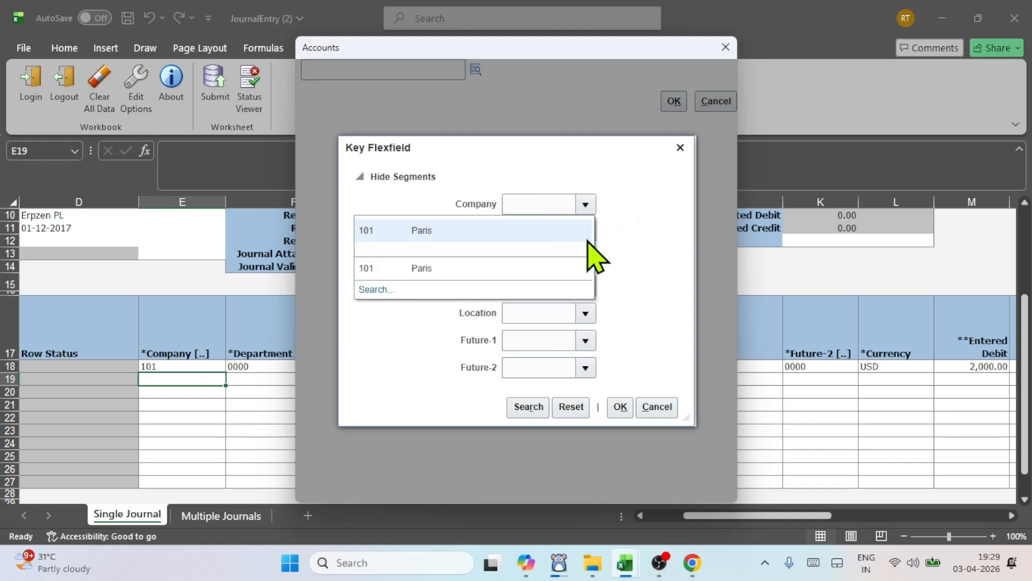
click(664, 224)
click(586, 260)
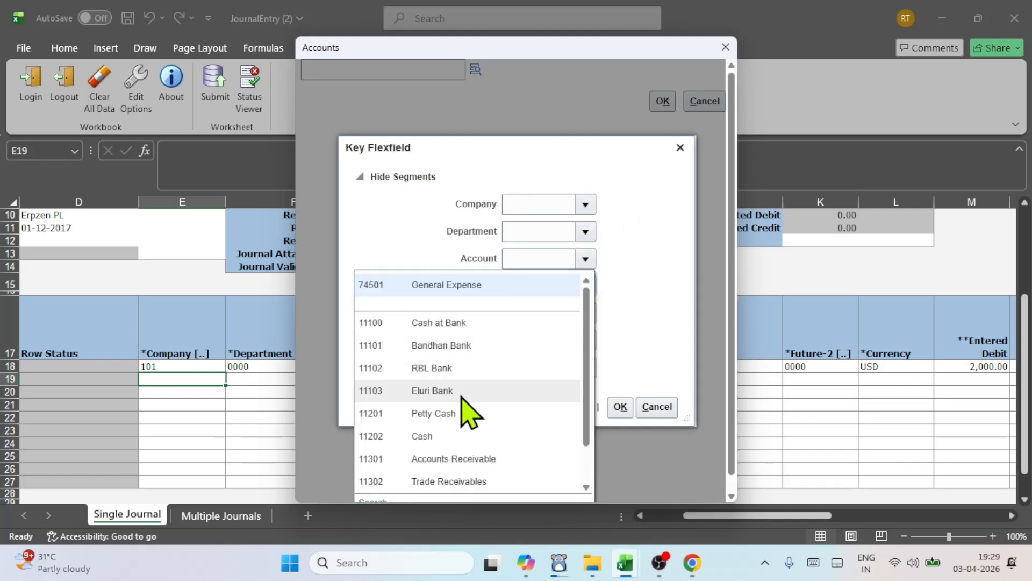
click(455, 436)
click(531, 403)
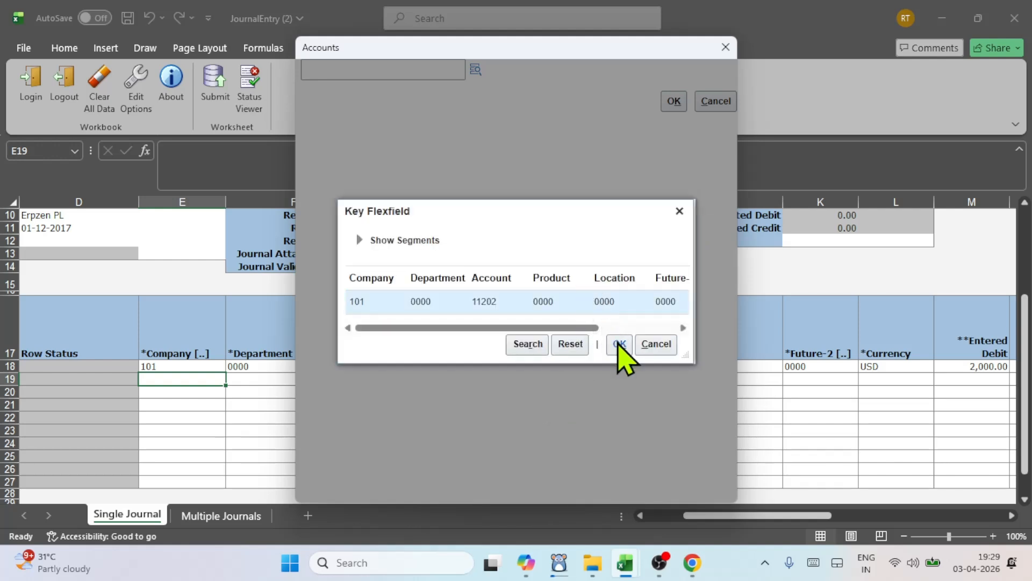
click(619, 344)
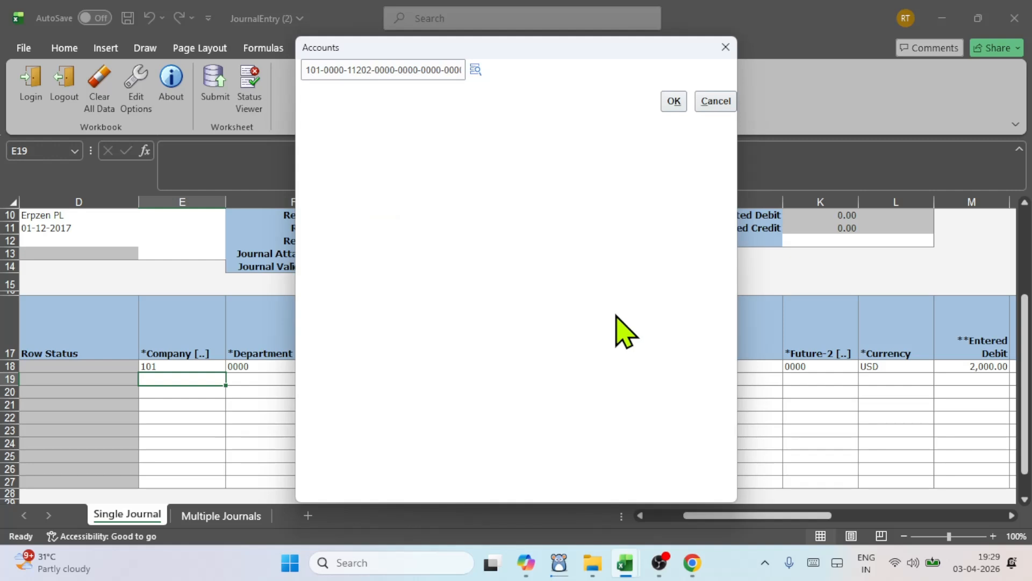
click(677, 105)
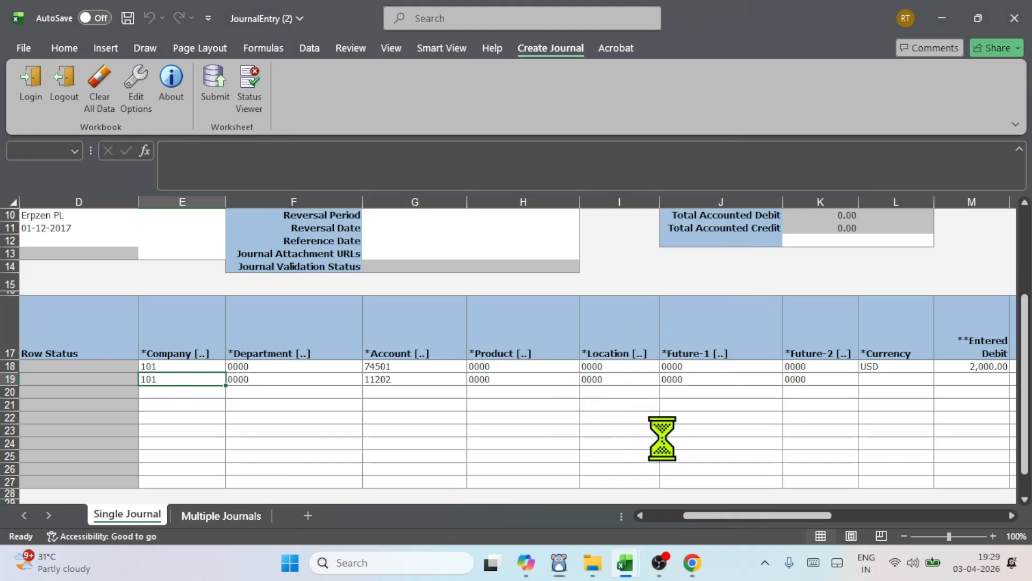
Search the currencies for USD and assign US Dollar (USD) to the second journal line
key(Right)
key(Right)
key(Right)
key(Right)
key(Right)
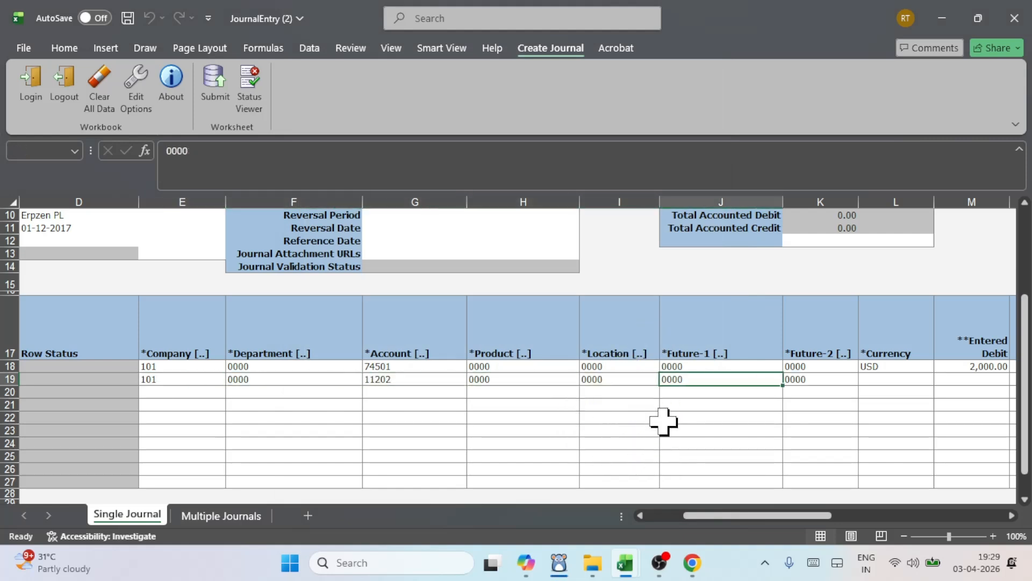
key(Right)
key(Right)
key(Right)
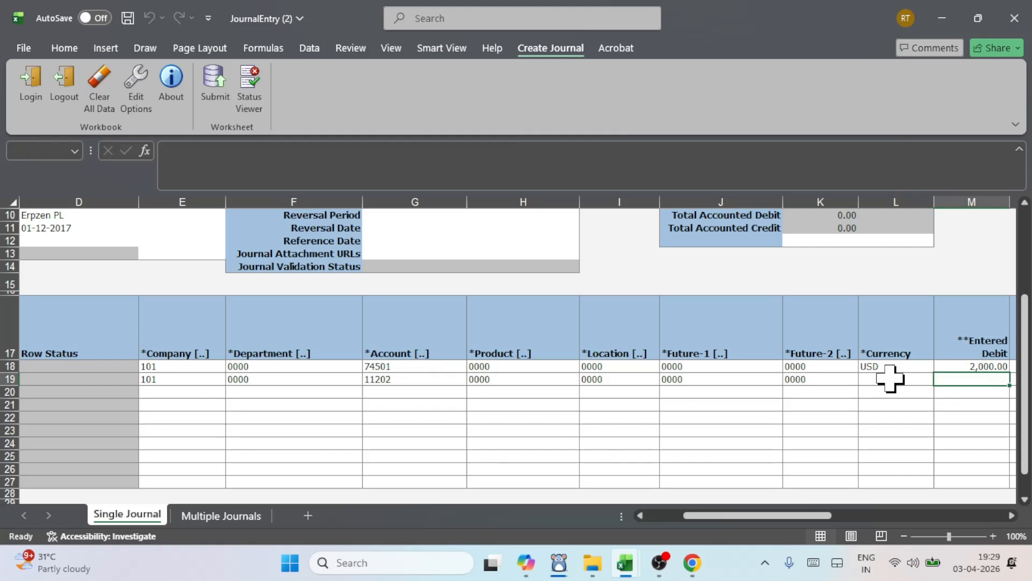
click(890, 379)
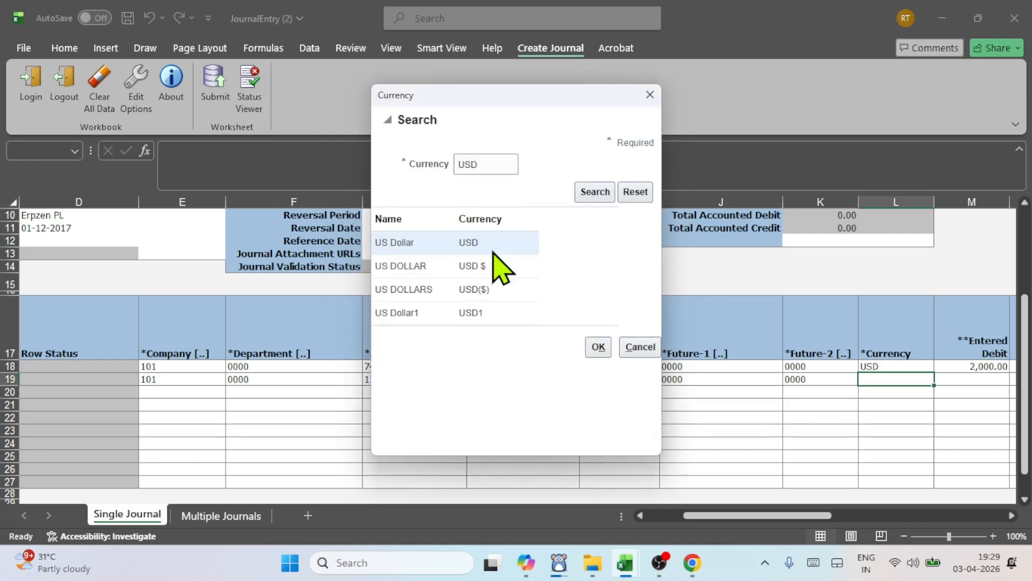
click(597, 347)
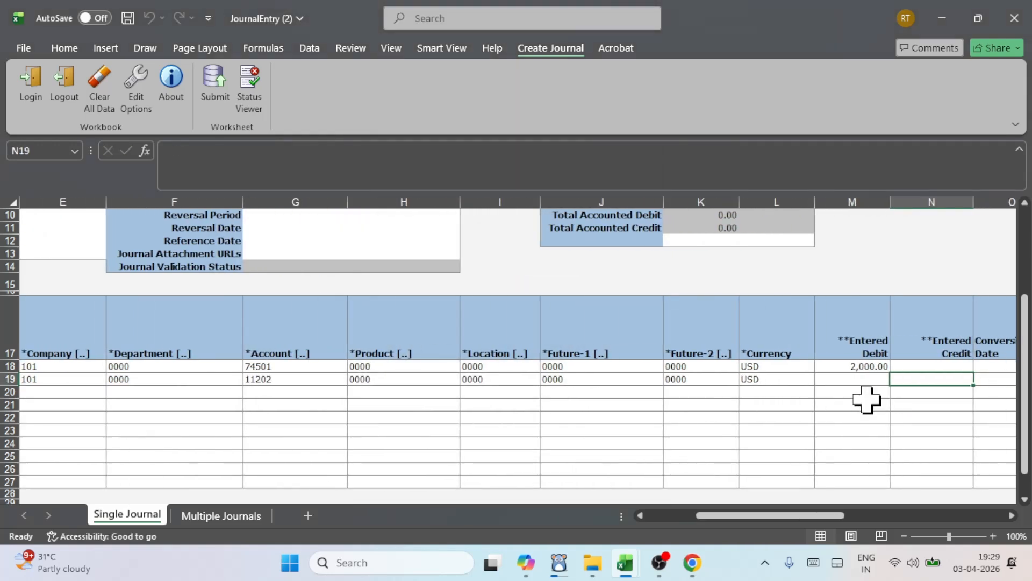
Enter 2000 as the entered credit of the second journal line
text(2000)
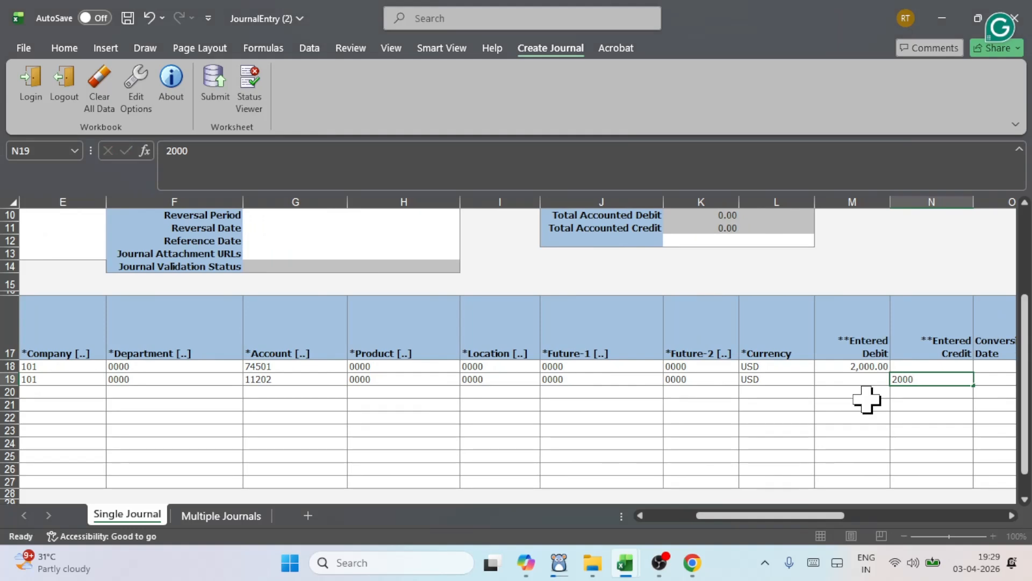
key(Return)
scroll(718, 376, up, 3)
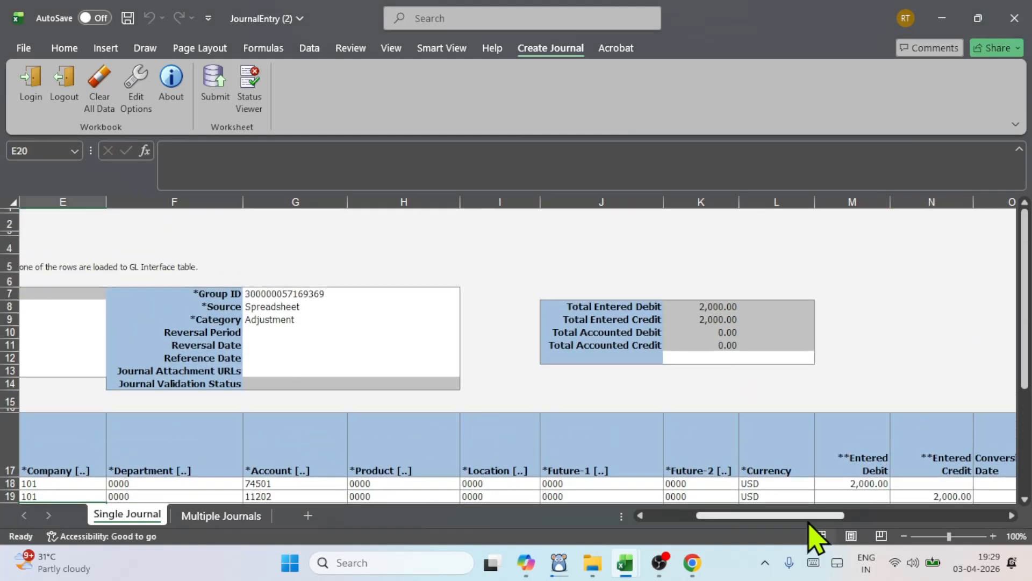
scroll(611, 535, left, 3)
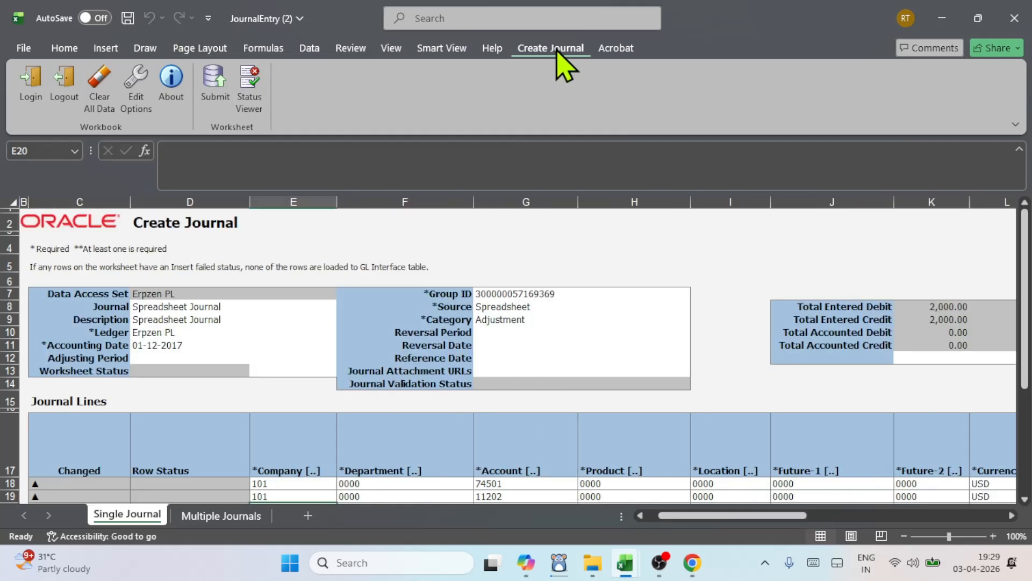
Submit the worksheet with Submit Journal Import and Posting and with Import Descriptive Flexfields set to No
click(215, 89)
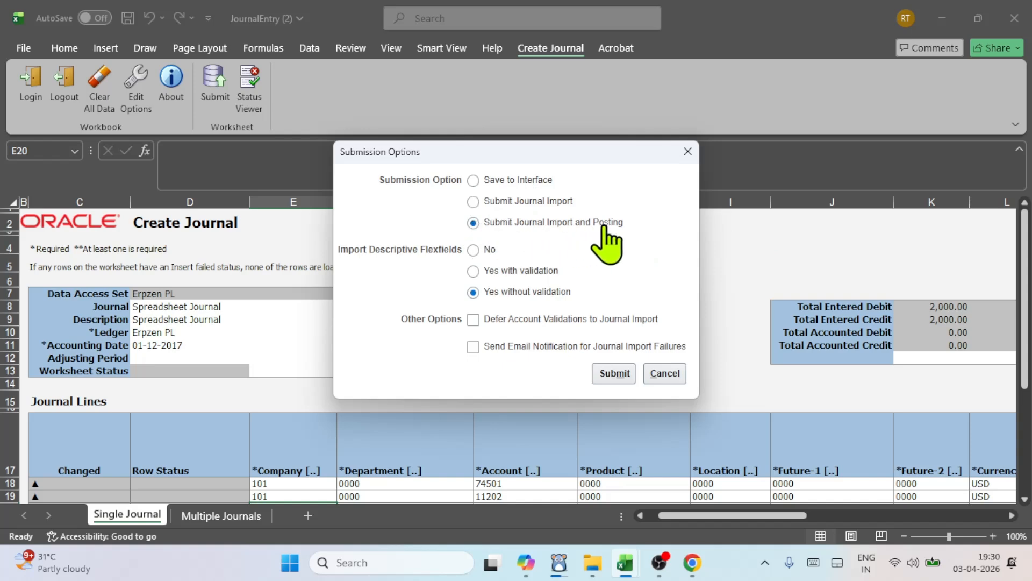
drag(526, 225, 486, 225)
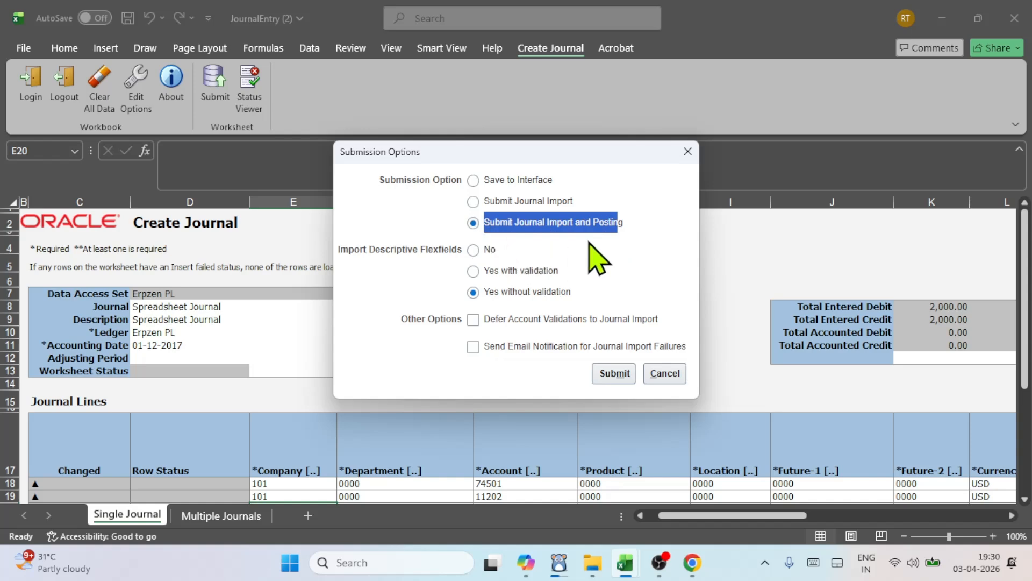
click(475, 250)
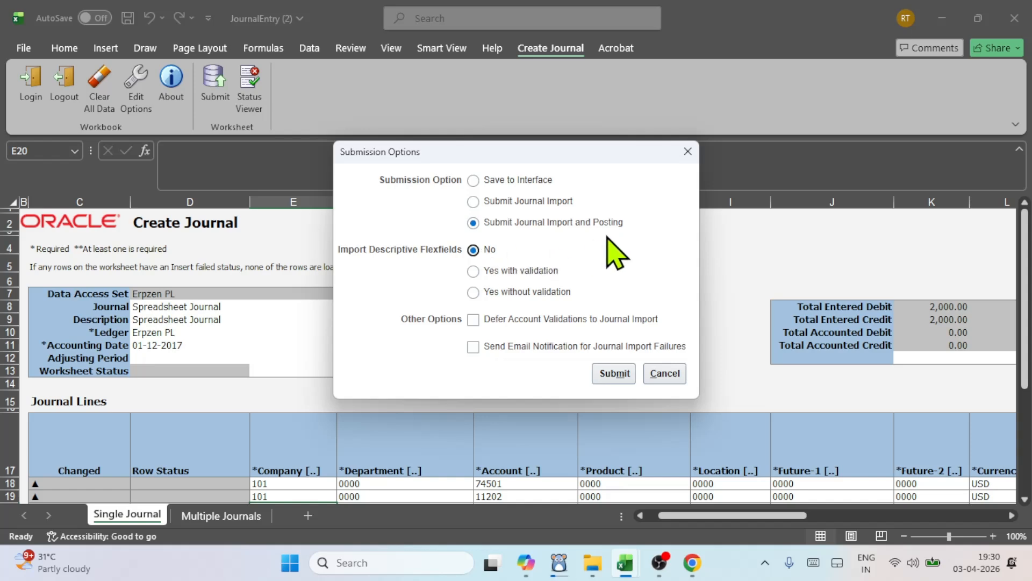
click(613, 373)
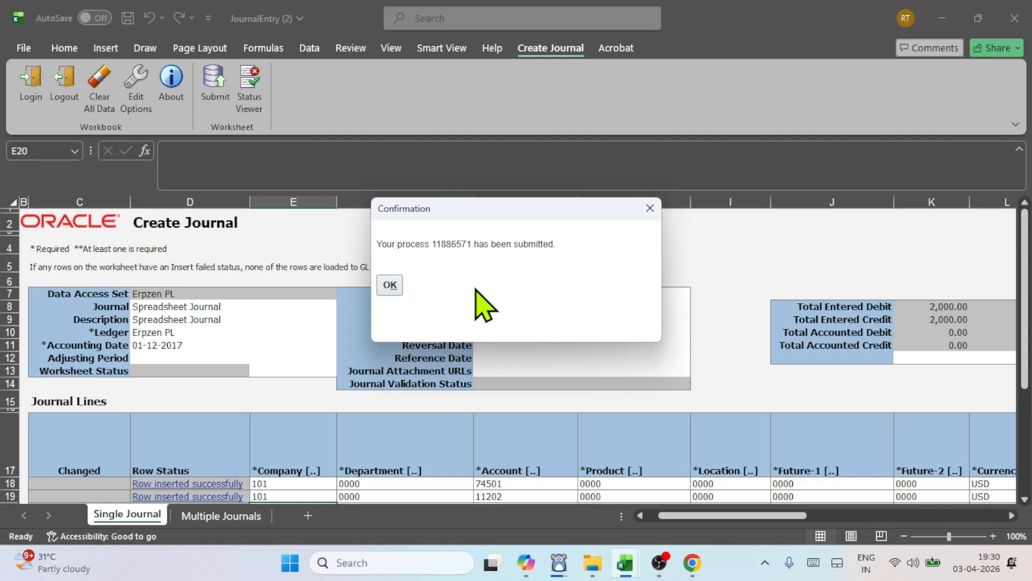
Switch to Oracle Fusion in Chrome and show it in full screen
click(692, 562)
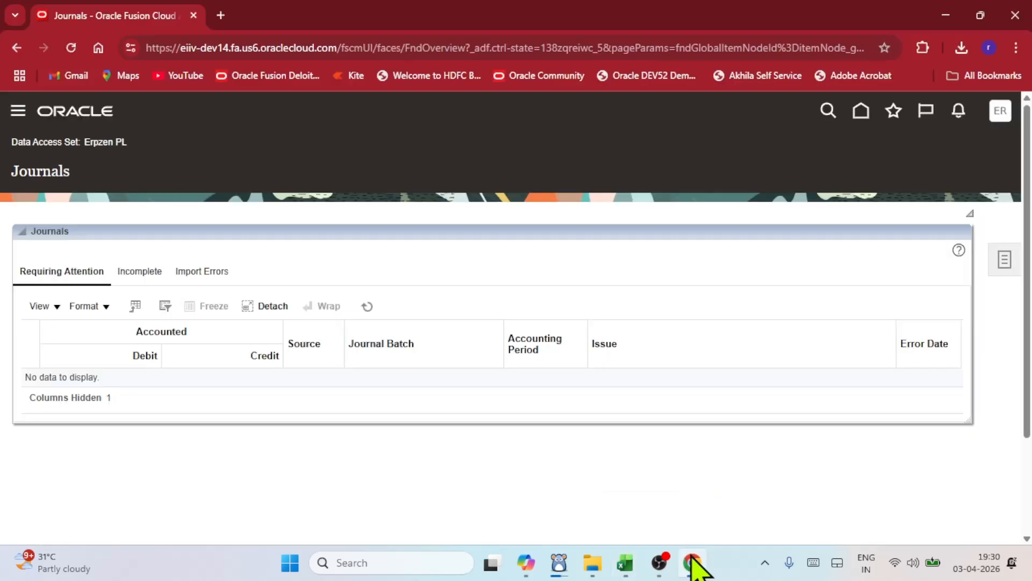
click(1016, 47)
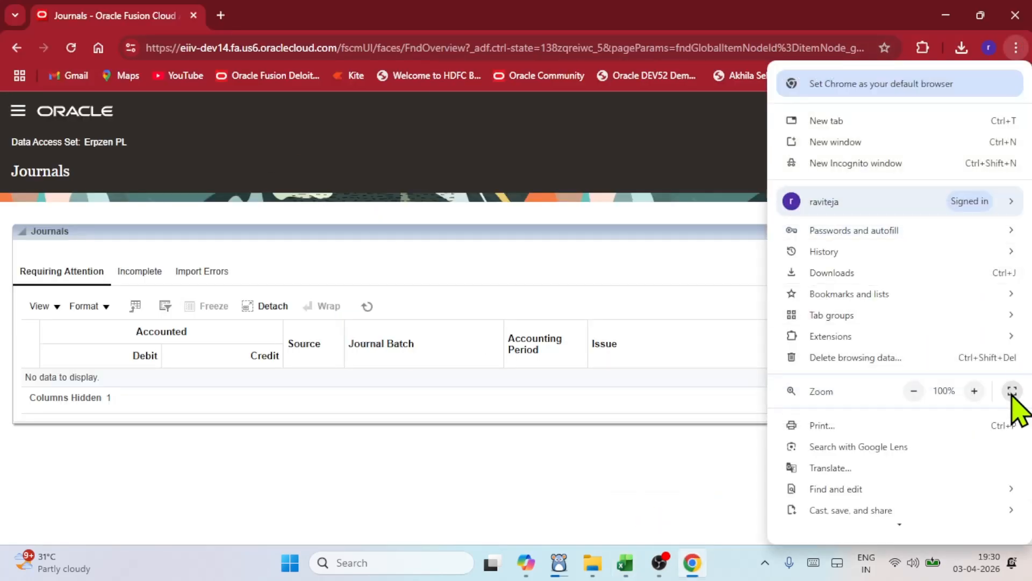
click(1014, 393)
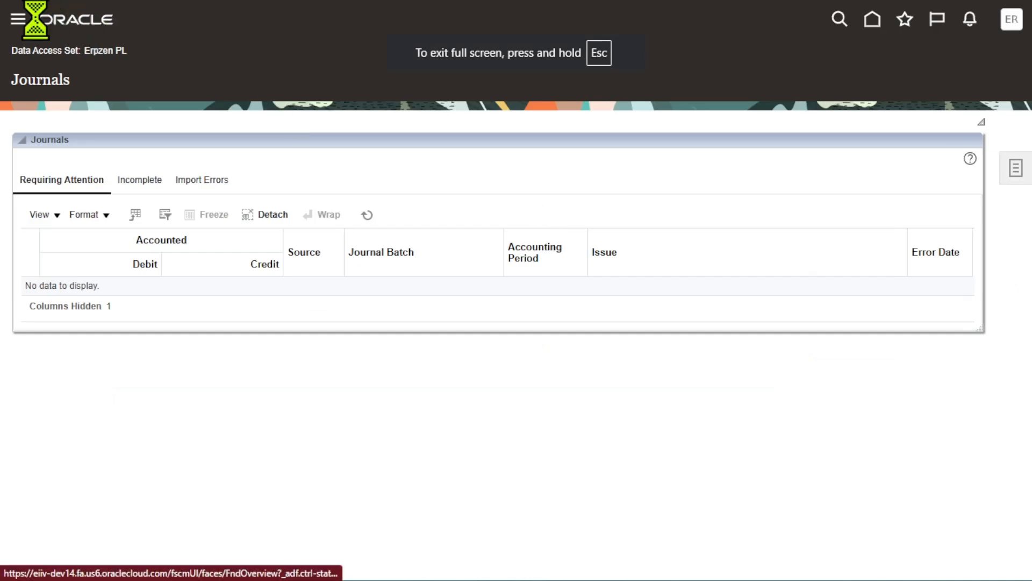
Open the Scheduled Processes overview from the Oracle Fusion navigator
click(17, 21)
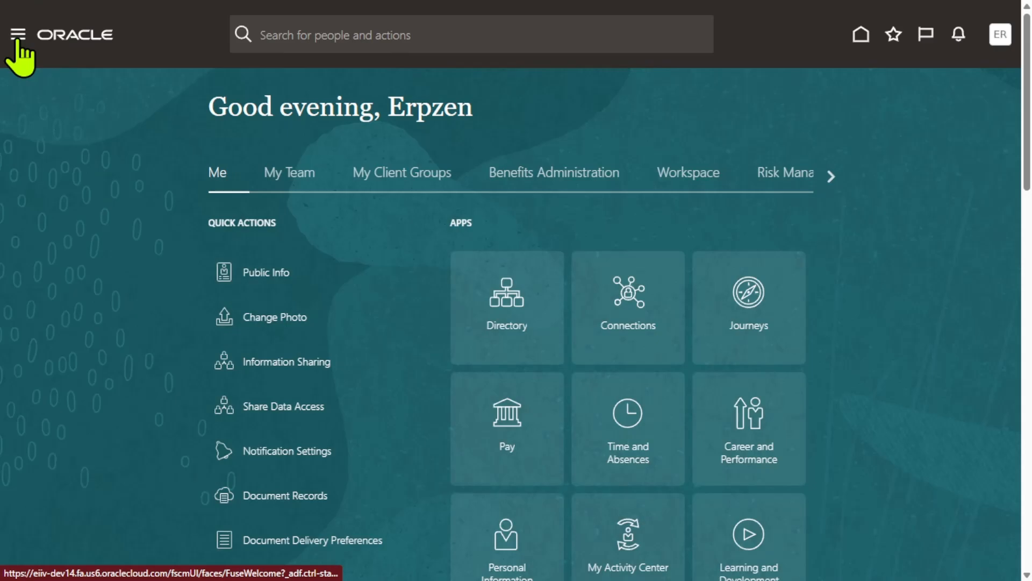
click(16, 33)
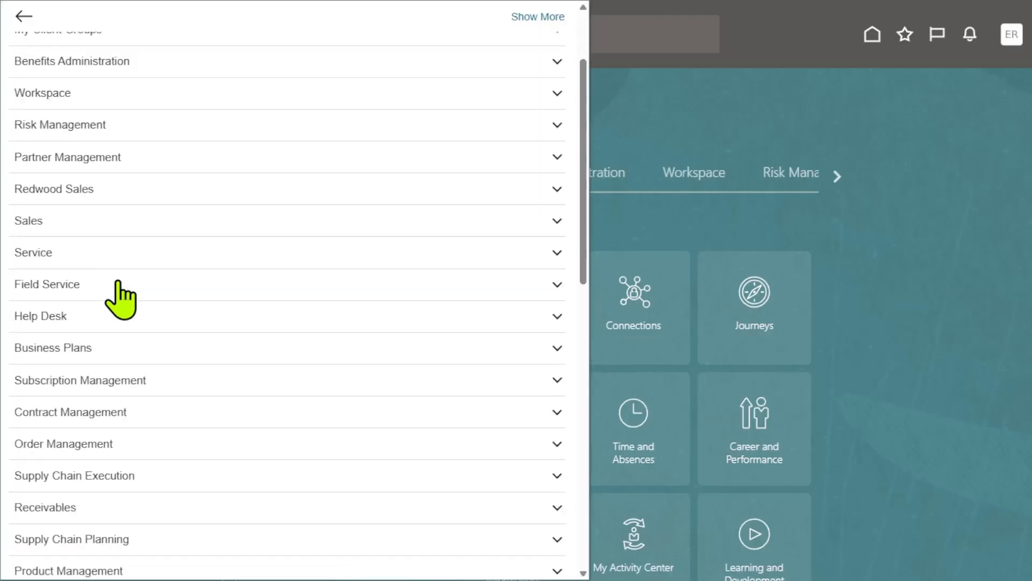
scroll(118, 282, down, 10)
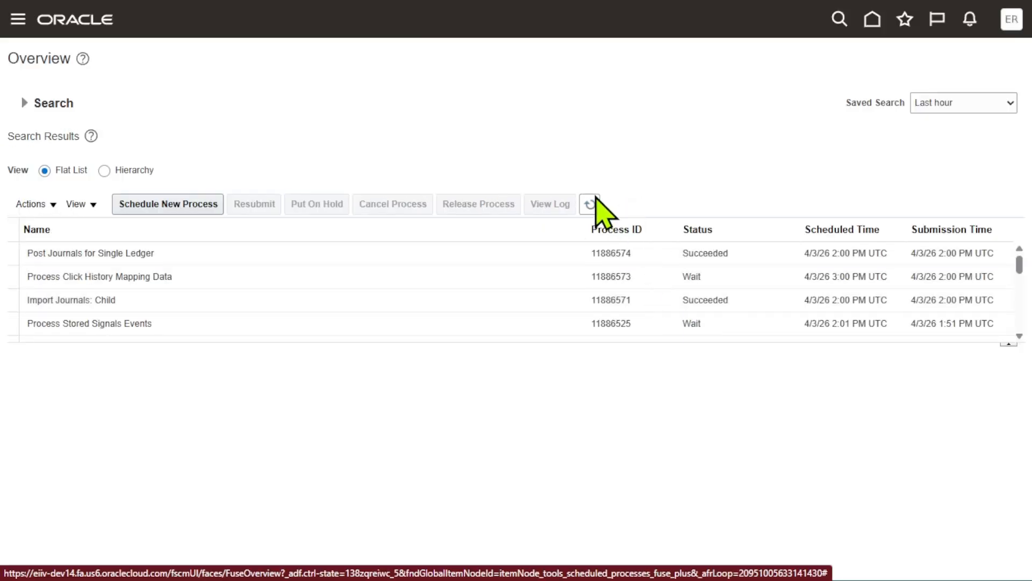
Refresh the process list and check the status of Import Journals: Child and Post Journals for Single Ledger
click(593, 202)
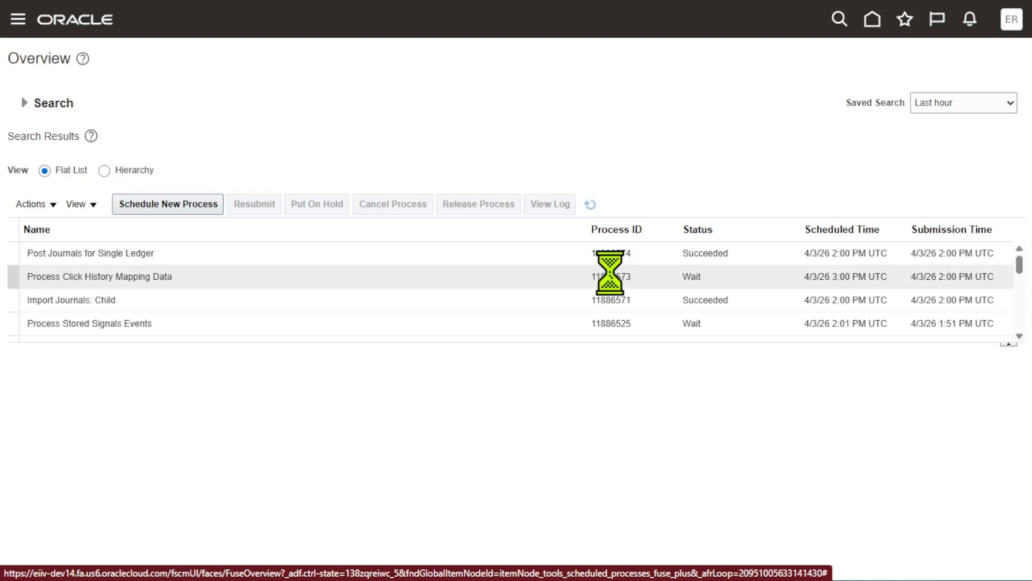
click(628, 304)
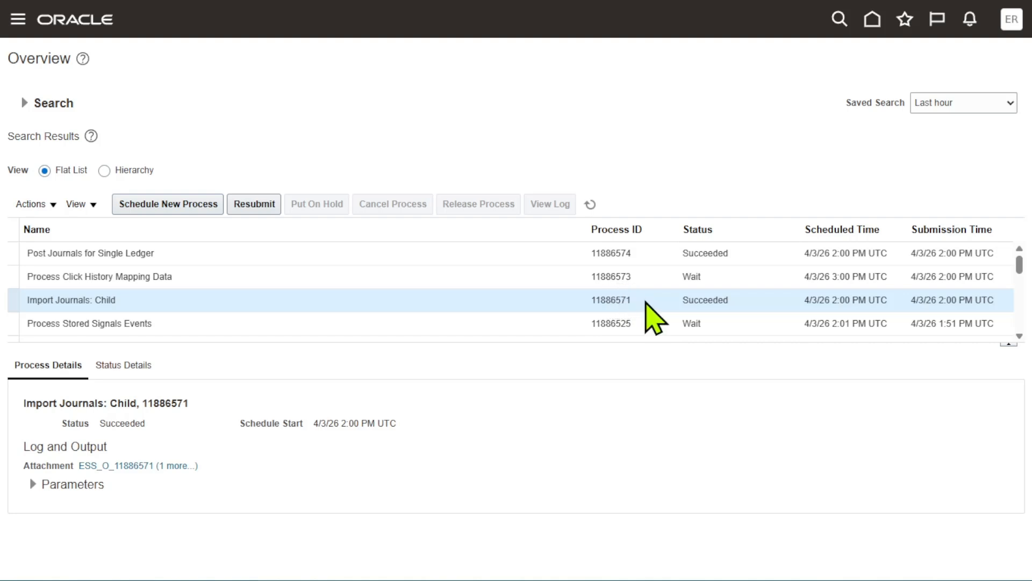
drag(639, 300, 596, 304)
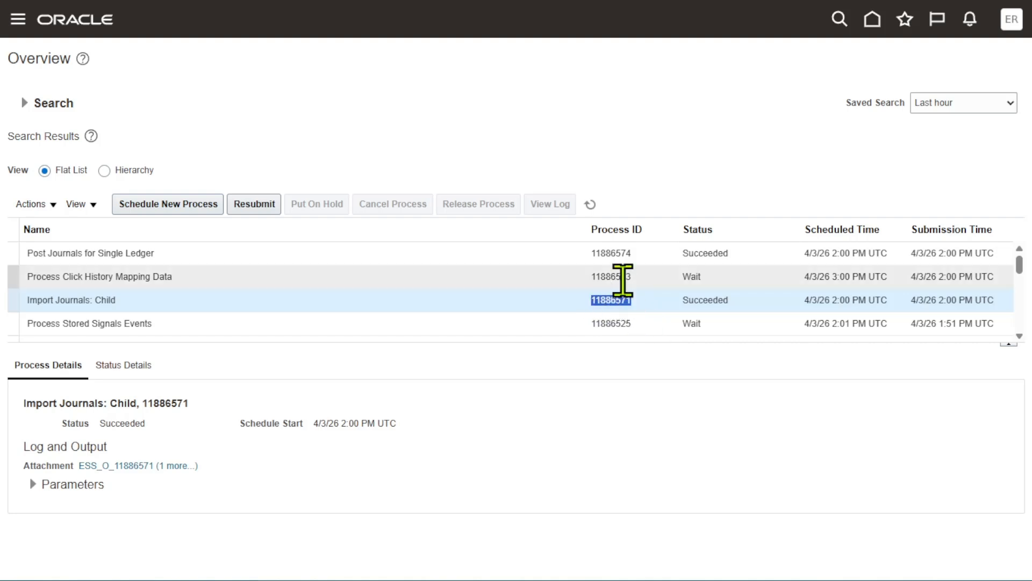
click(590, 204)
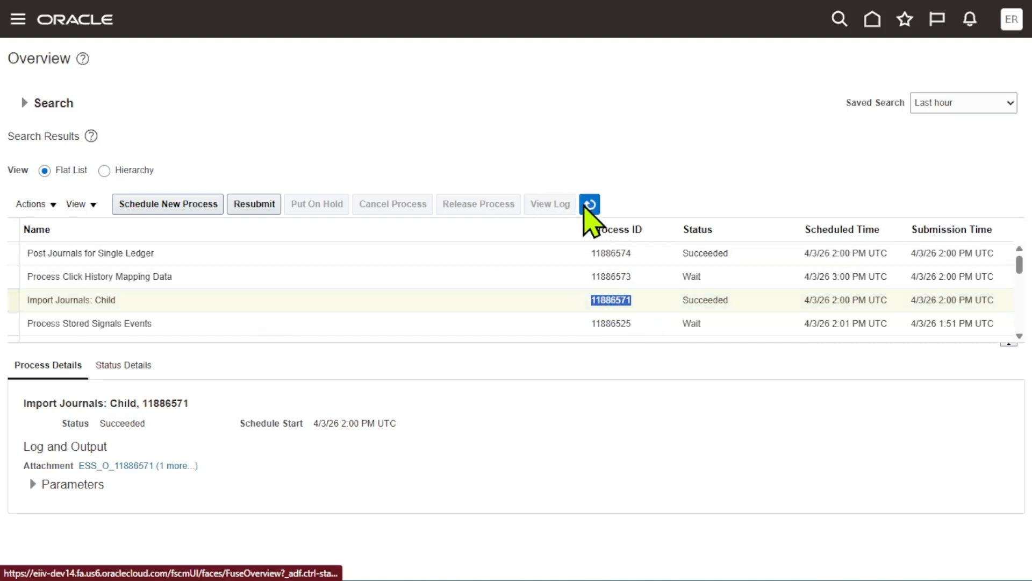
click(656, 248)
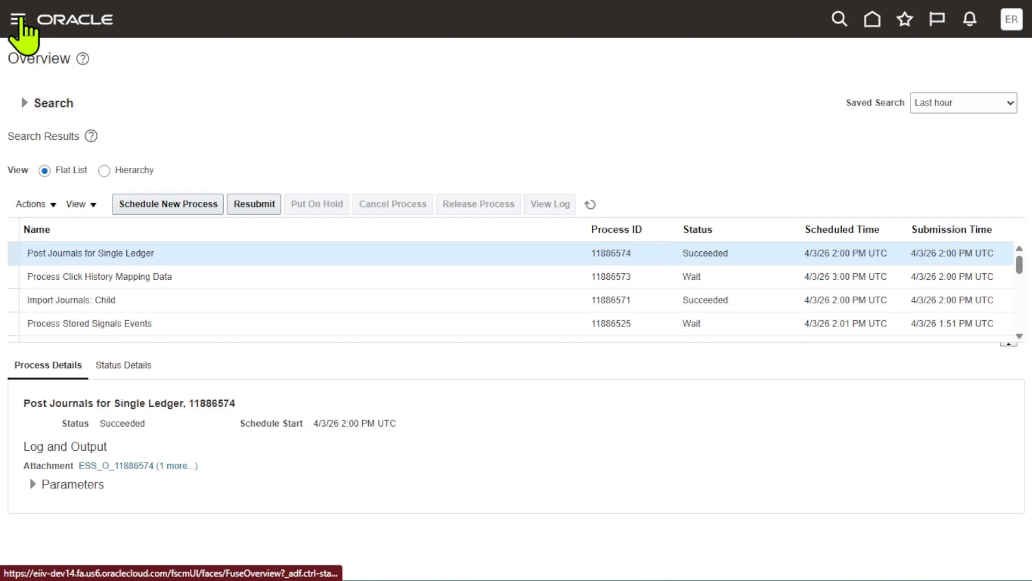
Open the Journals work area under General Accounting
click(20, 20)
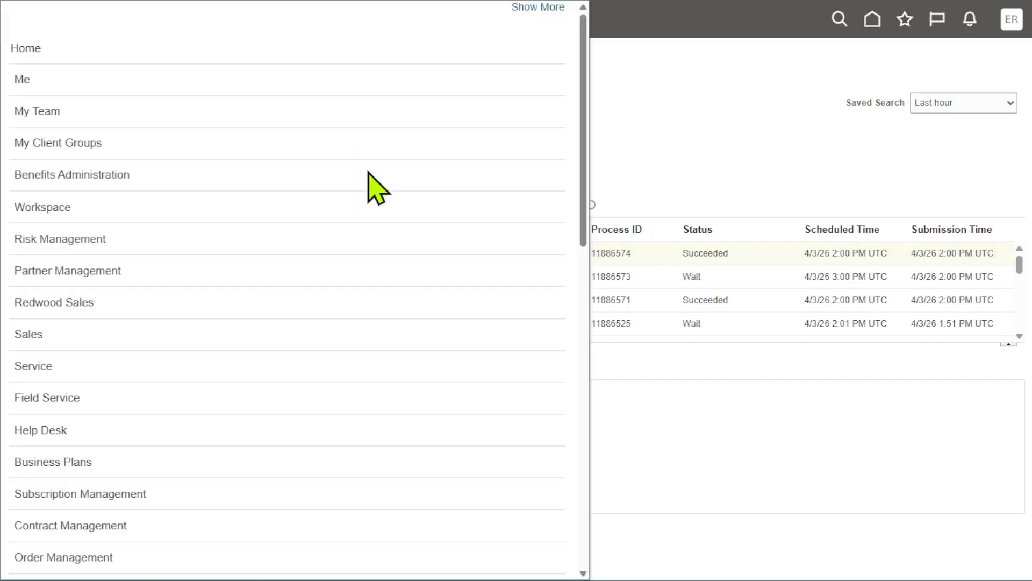
scroll(153, 349, down, 5)
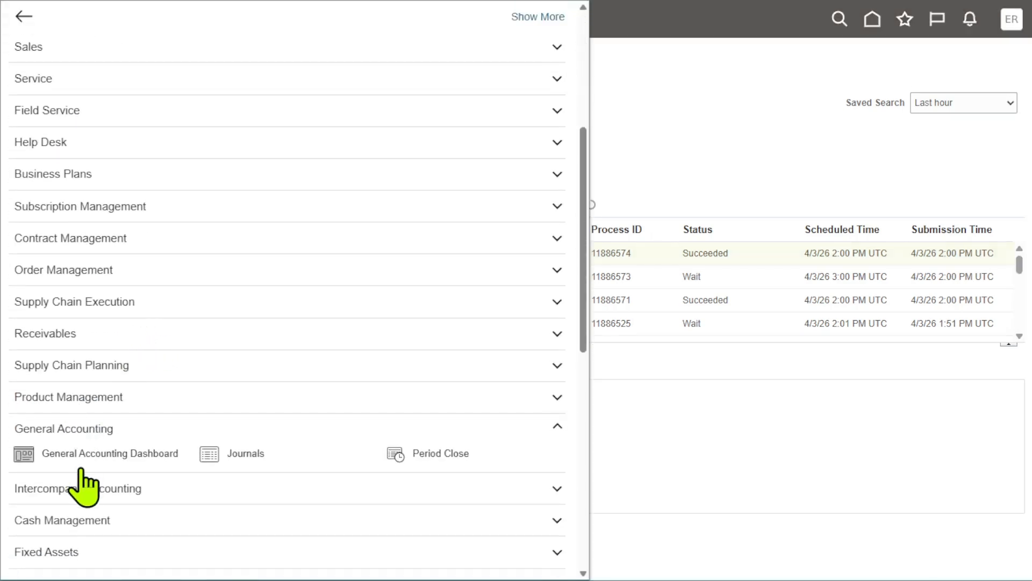
click(92, 427)
click(94, 428)
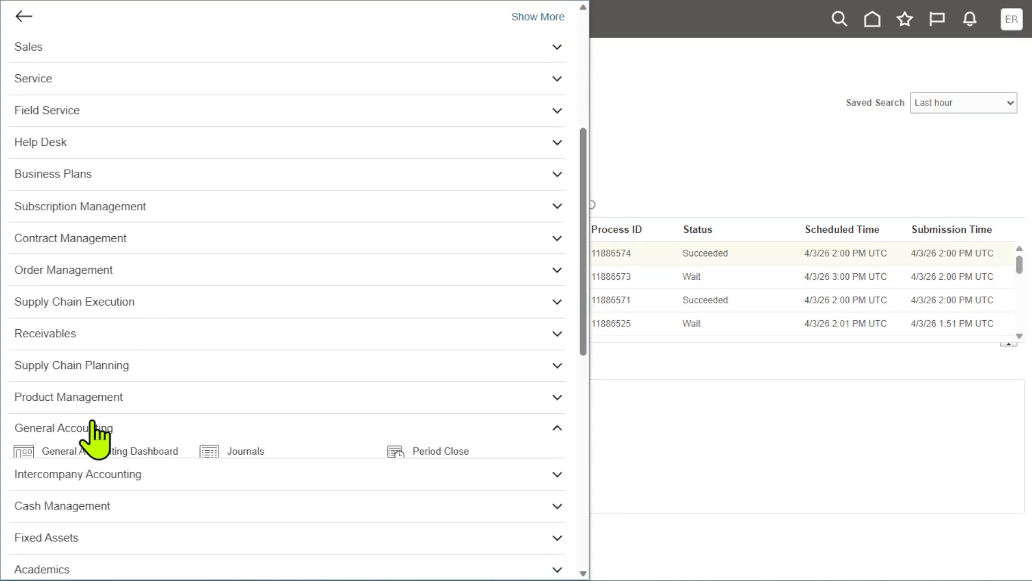
click(209, 451)
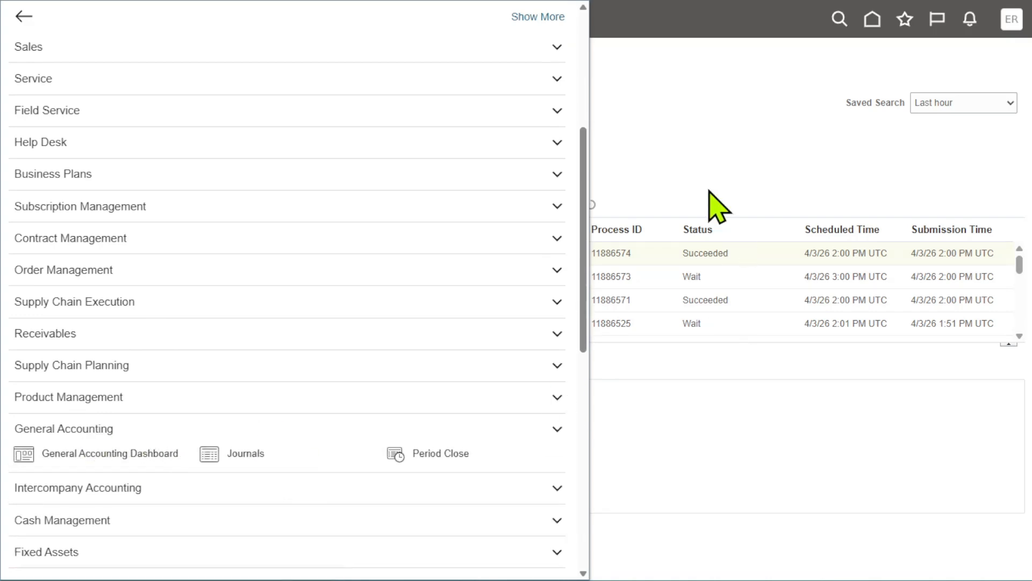
Open Manage Journals and list the ledger's journals to review the imported spreadsheet journal
click(1013, 166)
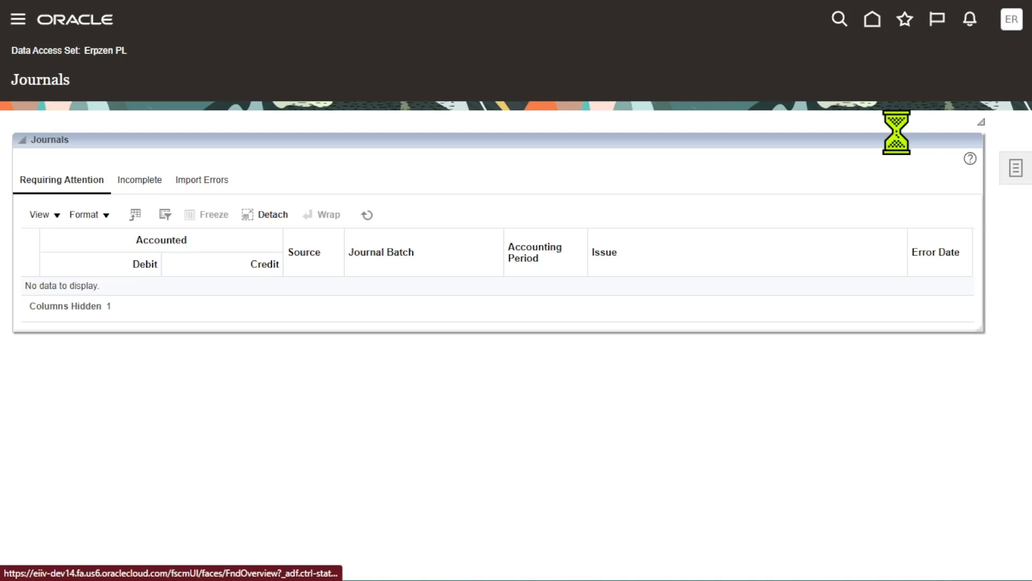
click(851, 70)
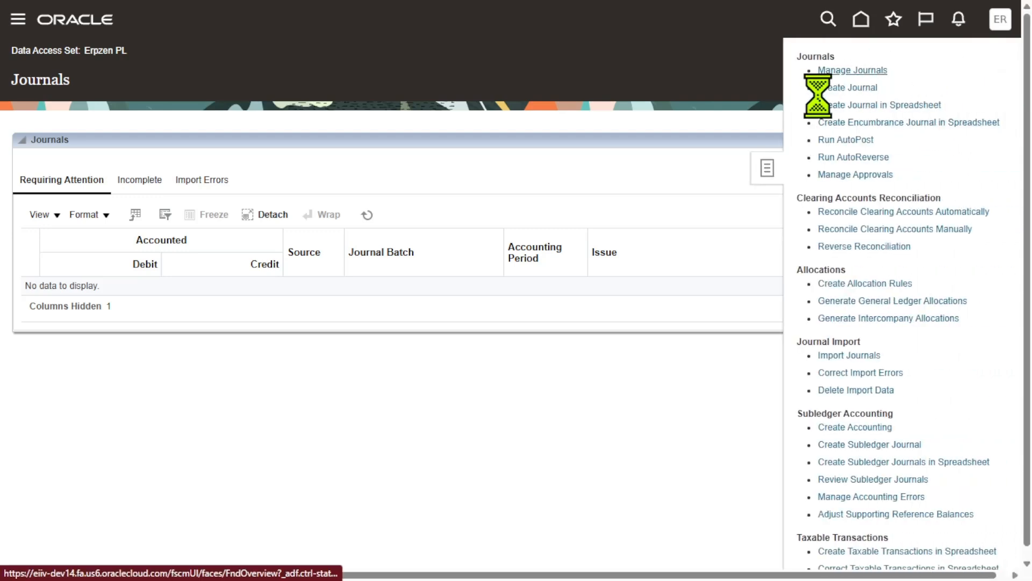
click(787, 343)
scroll(720, 193, down, 1)
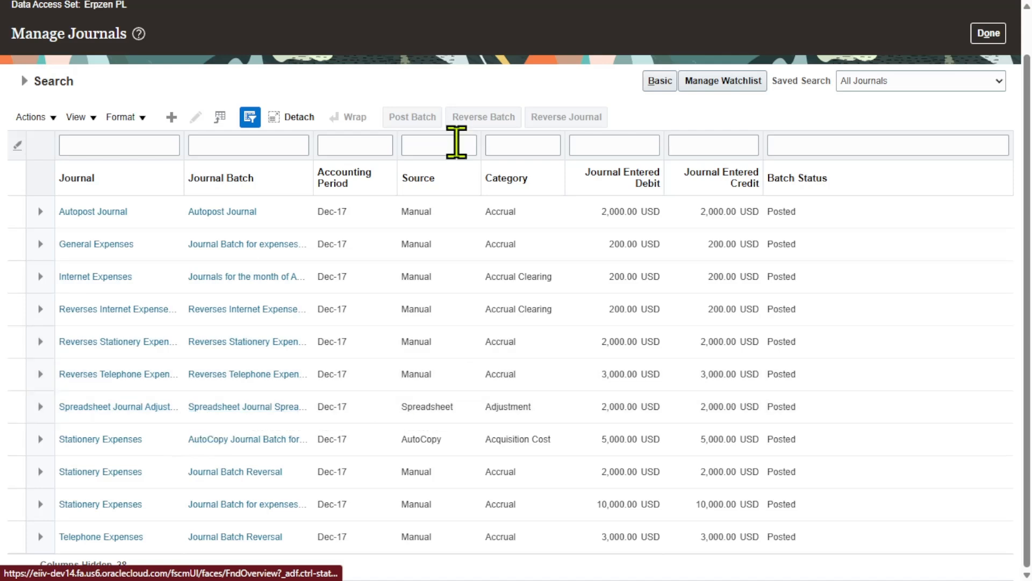
Open the journal with the Spreadsheet source, Spreadsheet Journal Adjustment, and check its batch status
click(465, 406)
drag(466, 401, 401, 402)
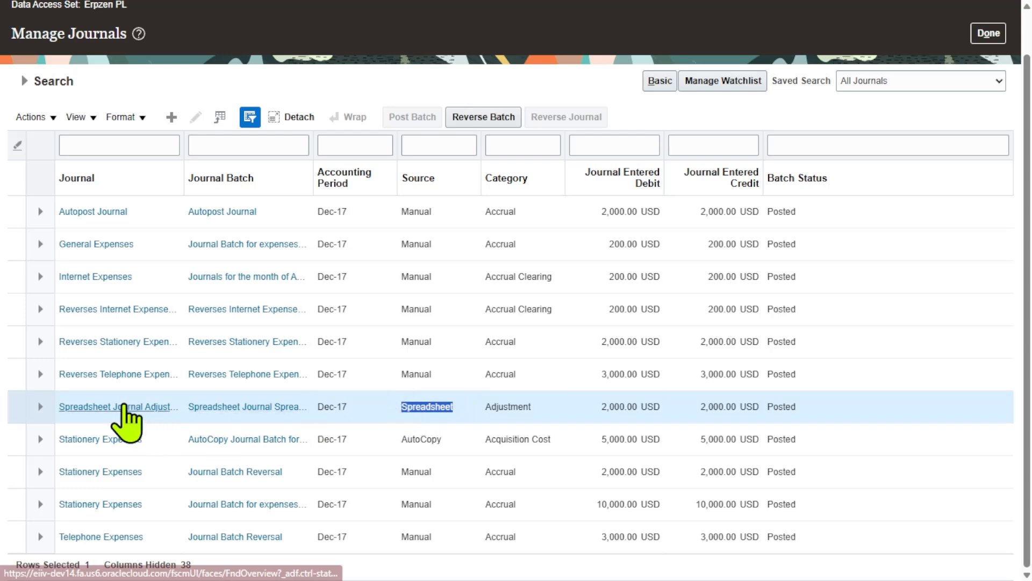
click(125, 407)
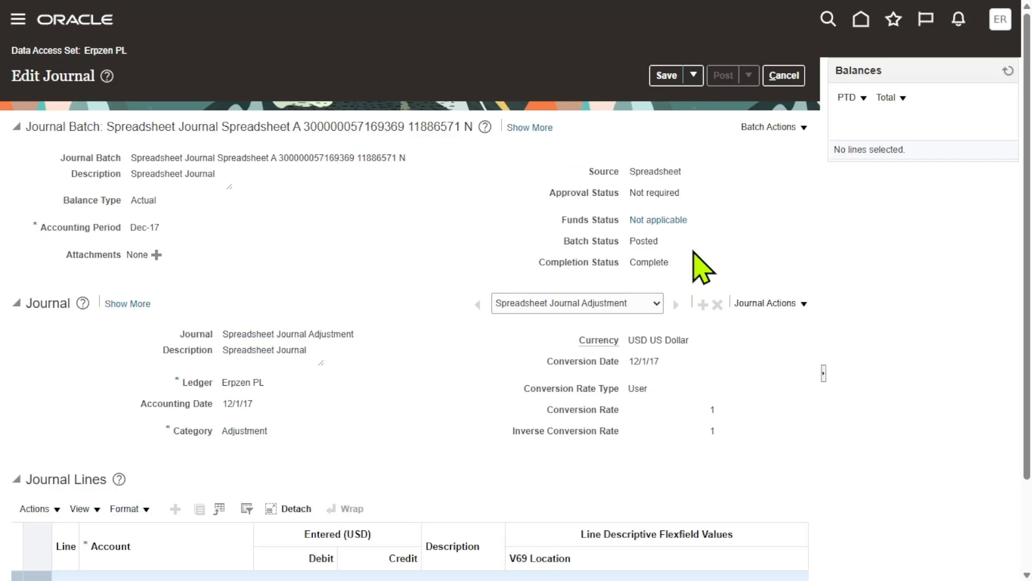
drag(664, 242, 560, 237)
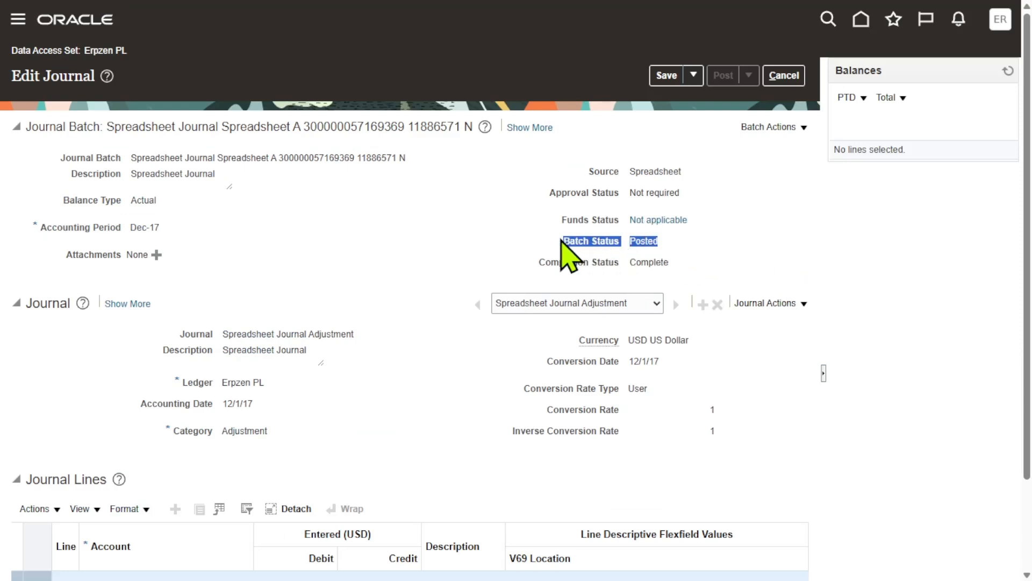
click(425, 246)
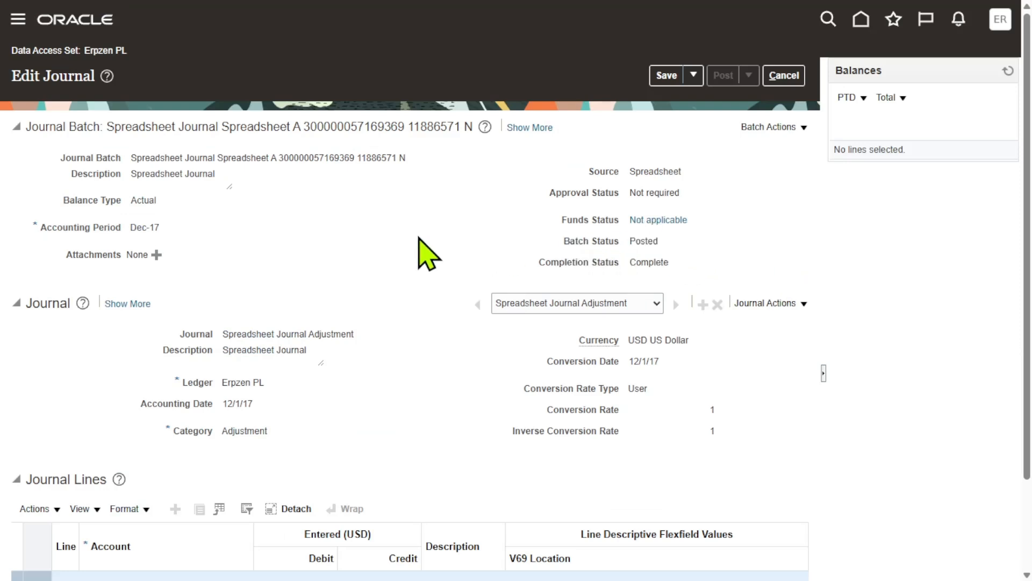
Review the entered debit and credit amounts in the journal lines of the Spreadsheet Journal Adjustment
scroll(461, 243, down, 2)
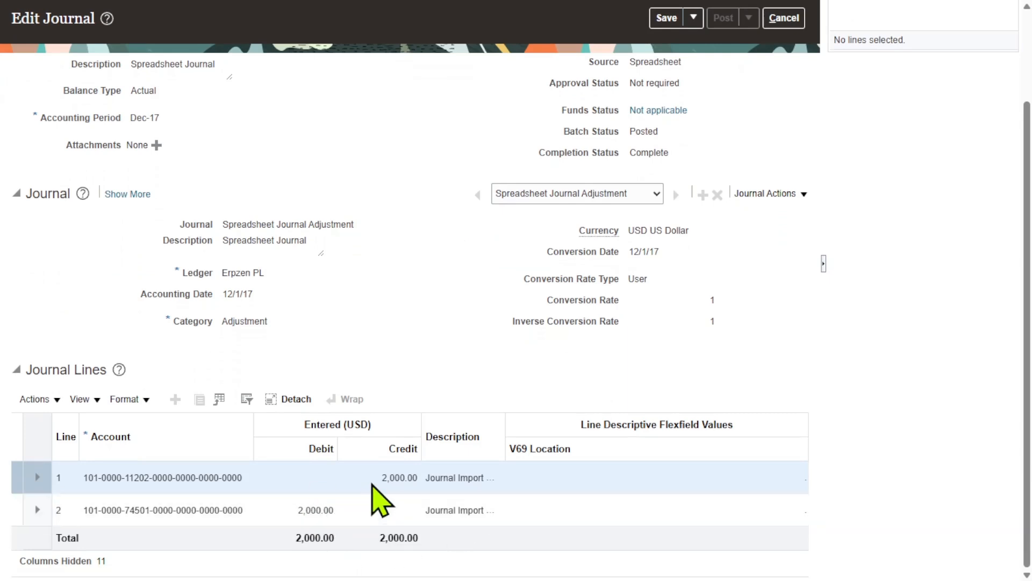
drag(390, 475, 422, 487)
drag(294, 509, 353, 516)
scroll(628, 181, up, 2)
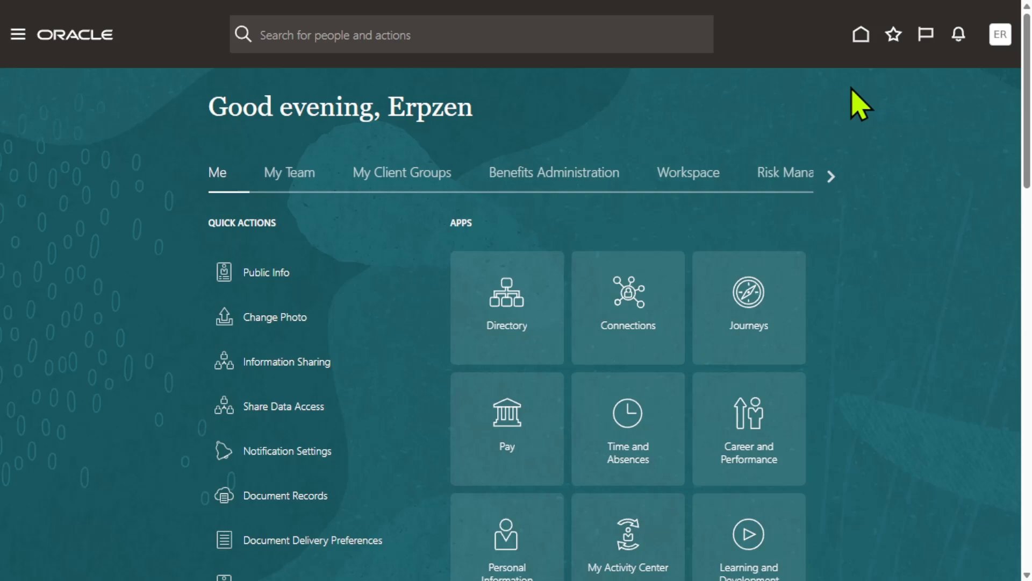
key(super)
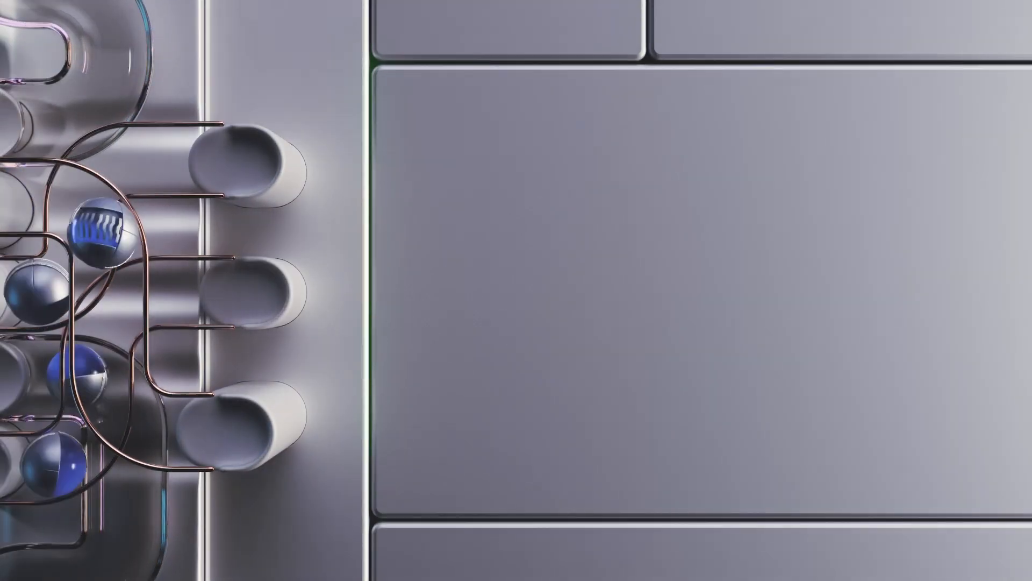